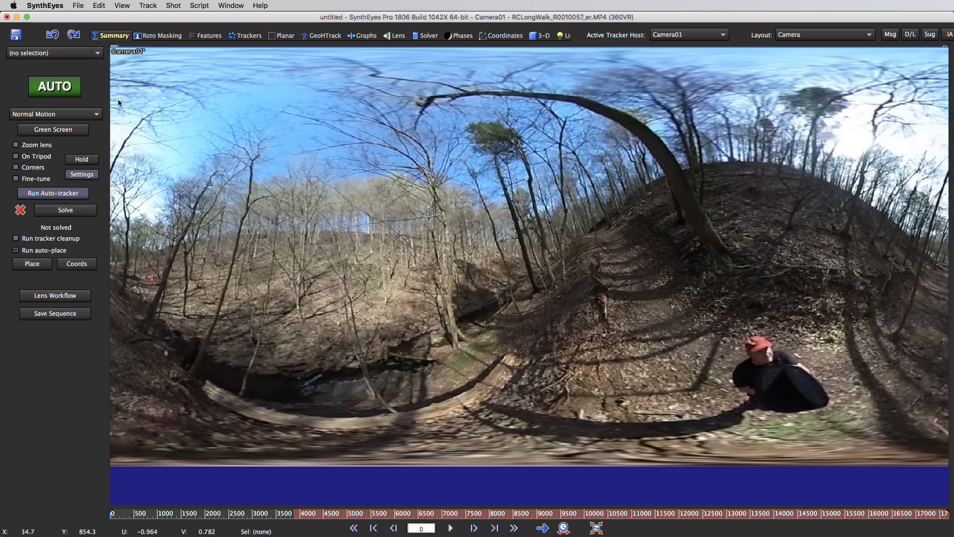
Step: Set the minimum trackers per frame to 60 in the advanced feature settings and close them
left_click(202, 36)
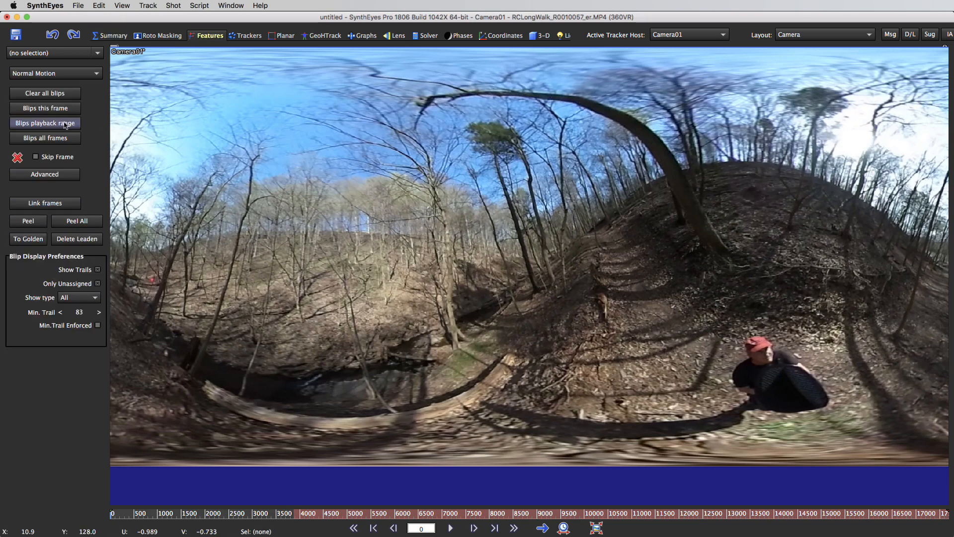
left_click(54, 175)
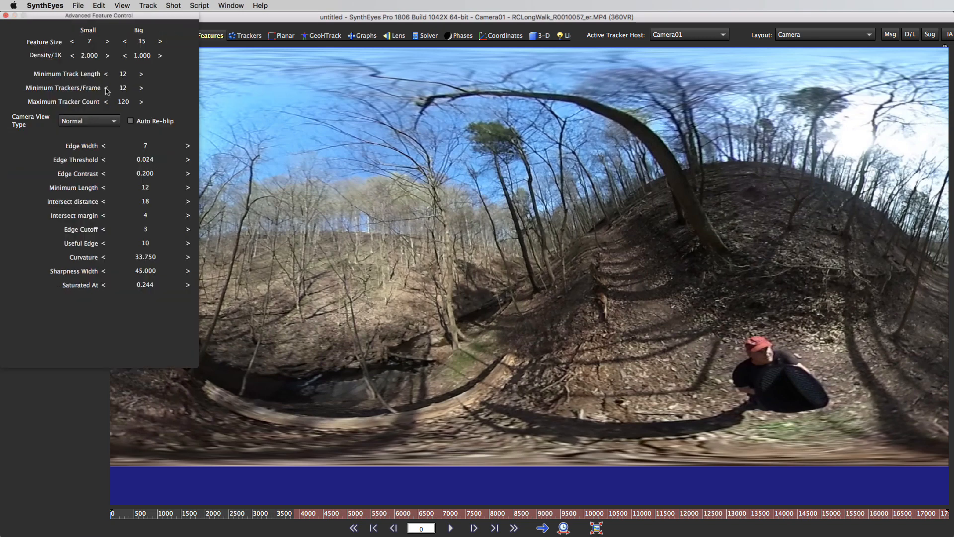
double_click(122, 88)
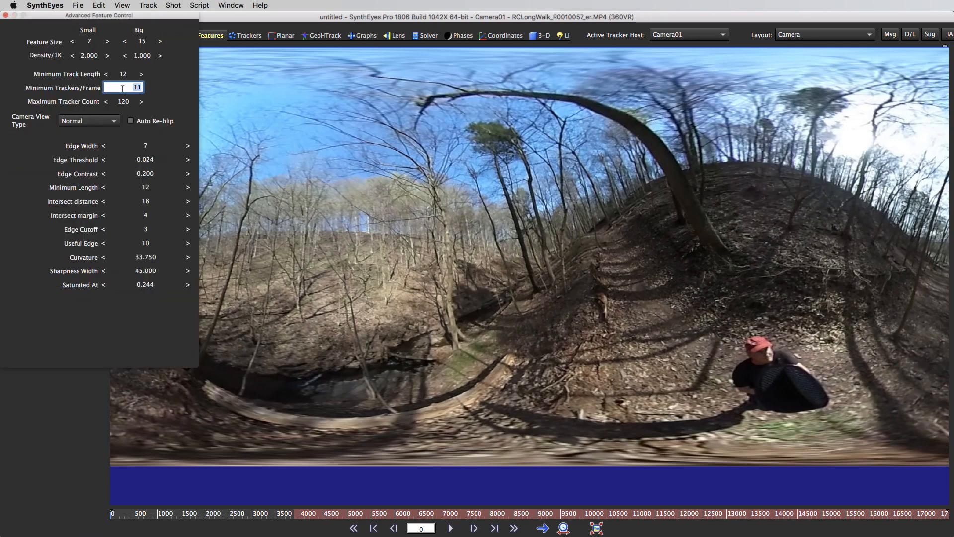
type("60")
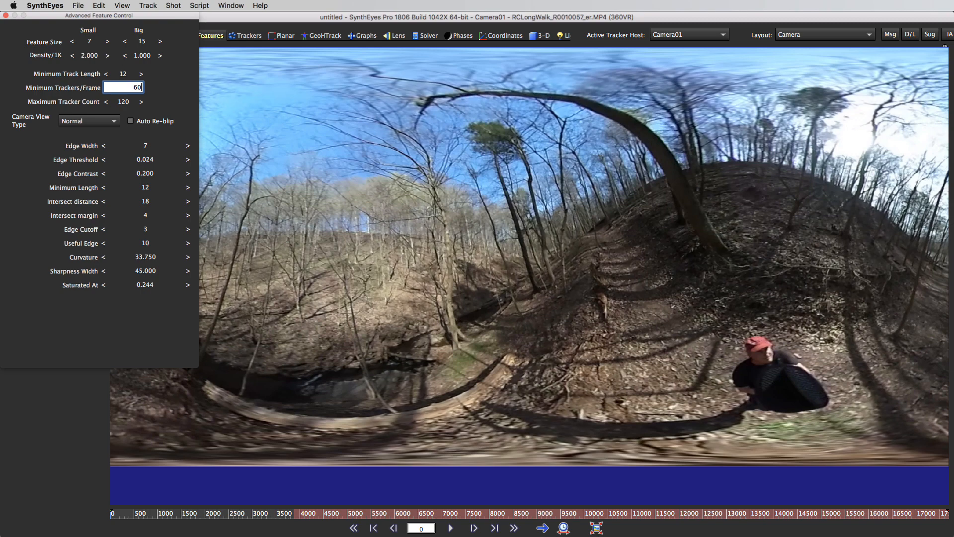
key("Return")
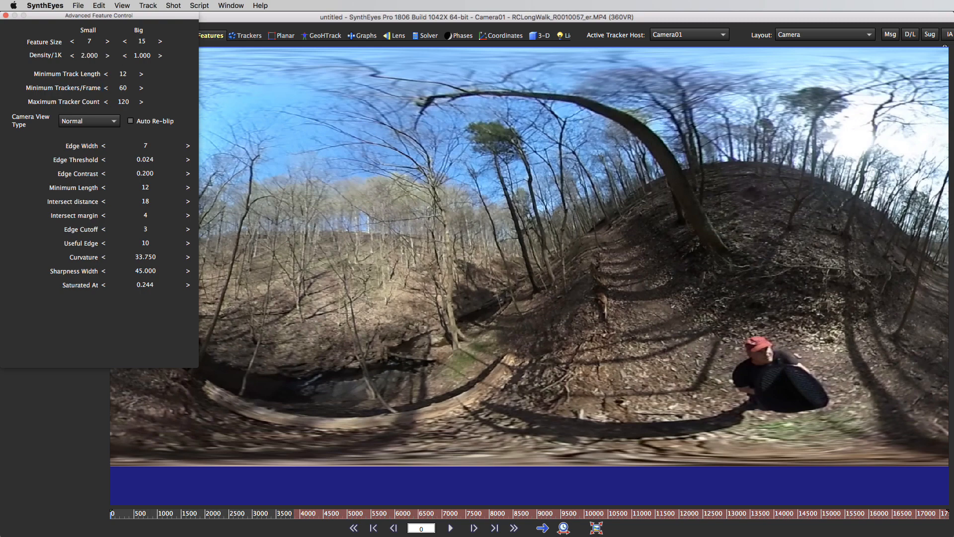
left_click(6, 16)
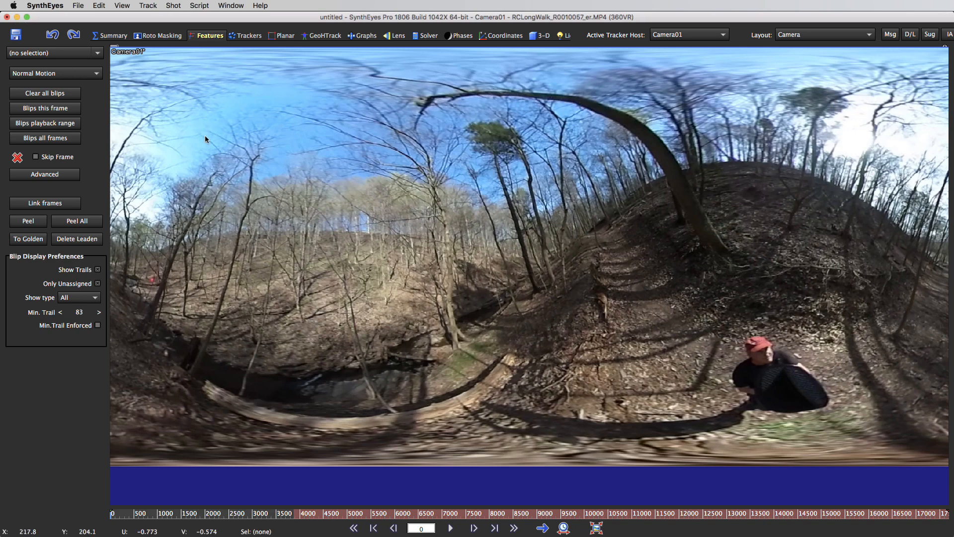
Step: Run the auto-tracker on the 360VR shot and clear all blips
left_click(115, 36)
left_click(63, 195)
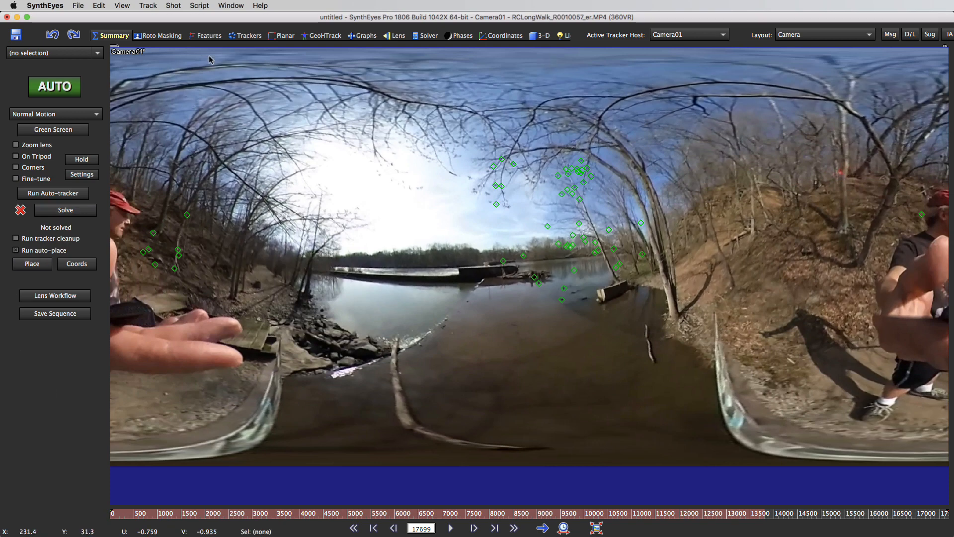
left_click(211, 36)
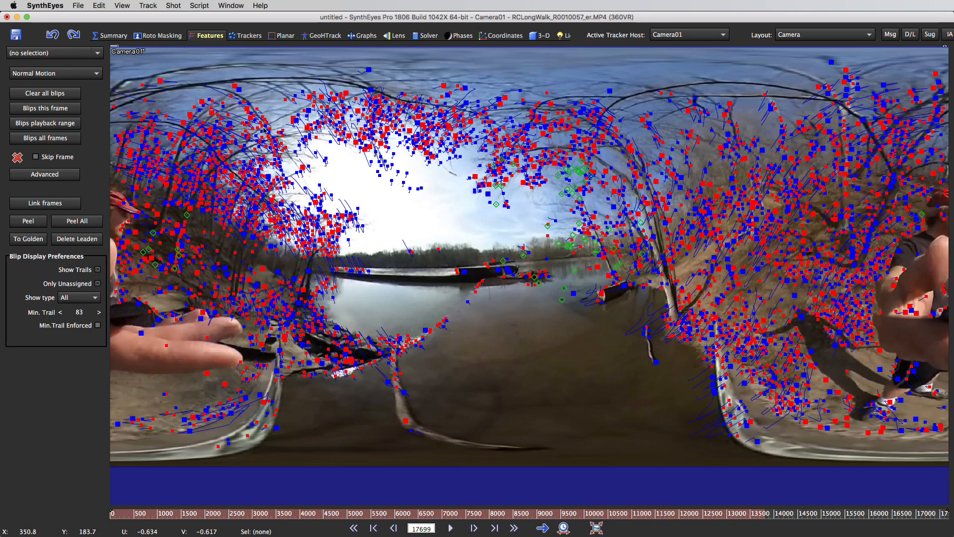
left_click(62, 96)
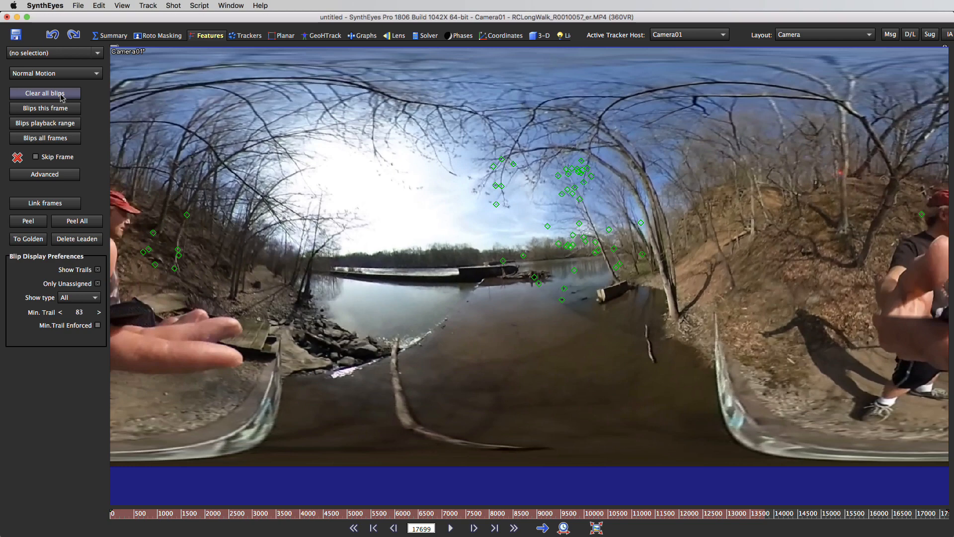
left_click(111, 36)
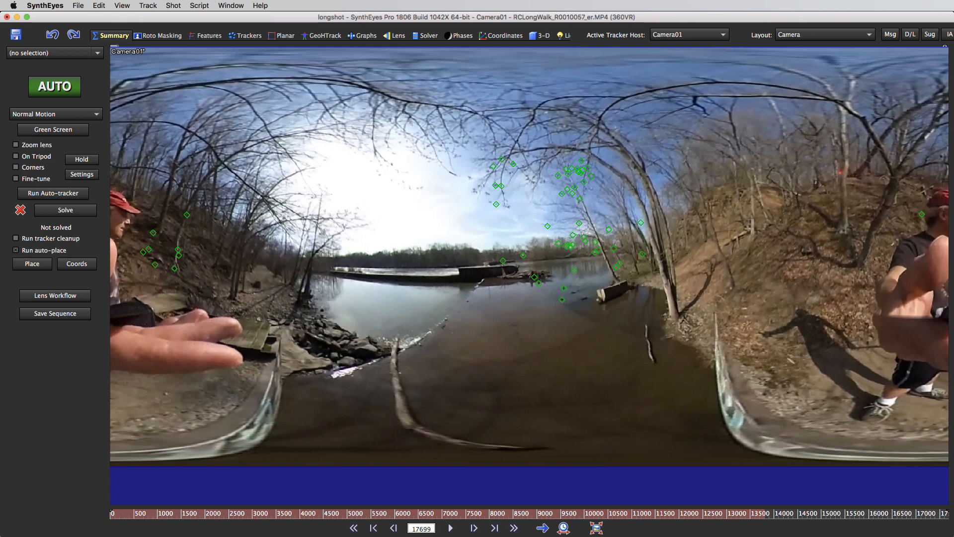
Step: Narrow the time bar to the shot's final stretch, from about frame 16300 to the end
right_click(883, 514)
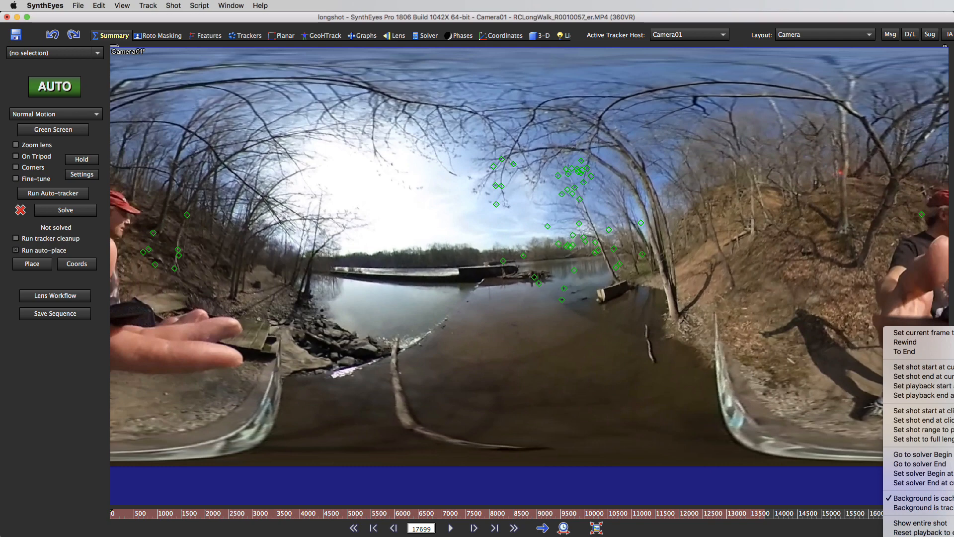
left_click(923, 386)
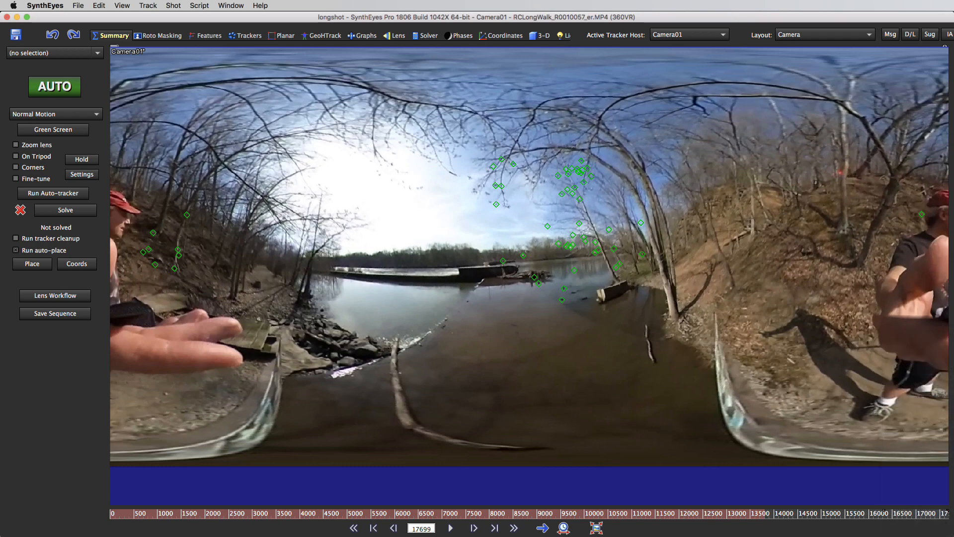
right_click(922, 517)
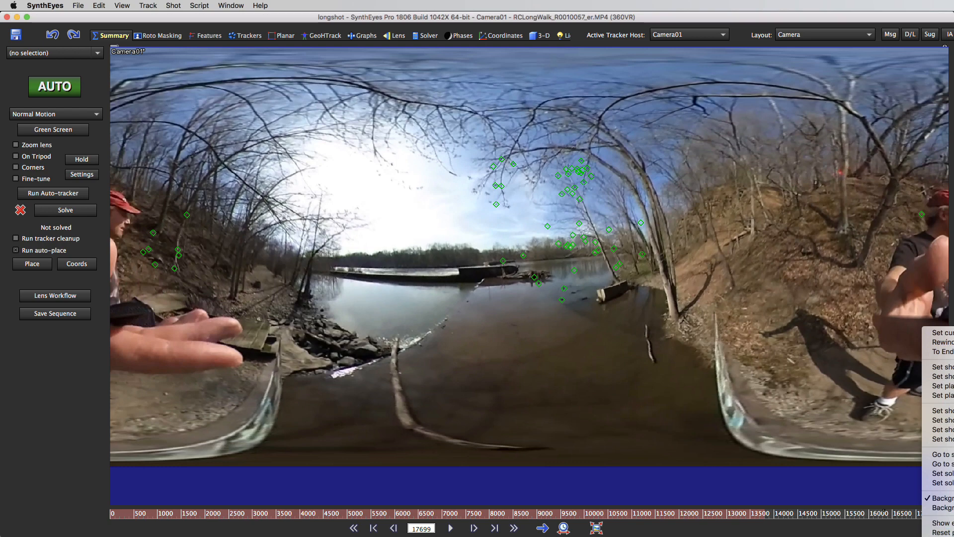
left_click(937, 536)
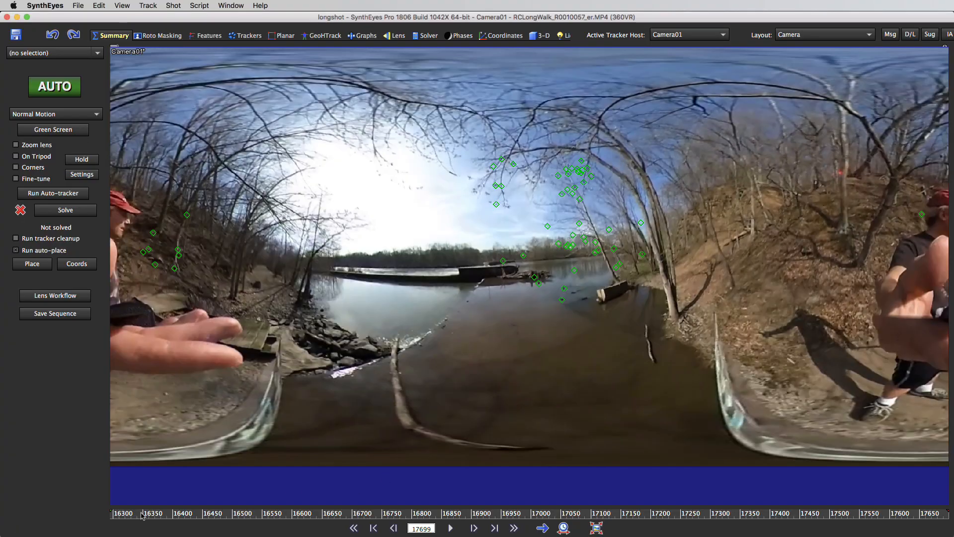
Step: Examine the automatic trackers over the shot's final stretch, scrubbing between frames 16330 and 17661 in both directions
left_click_drag(470, 515, 131, 517)
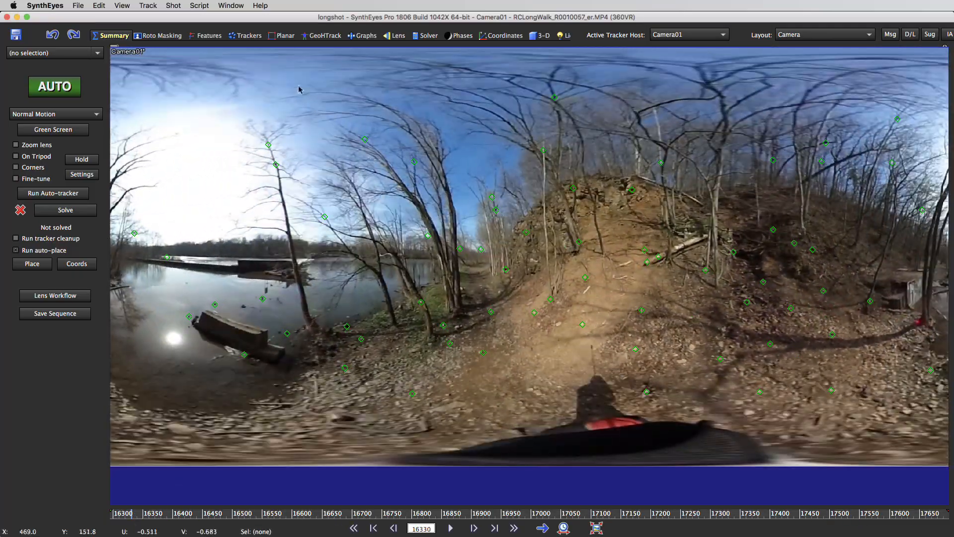
left_click(256, 36)
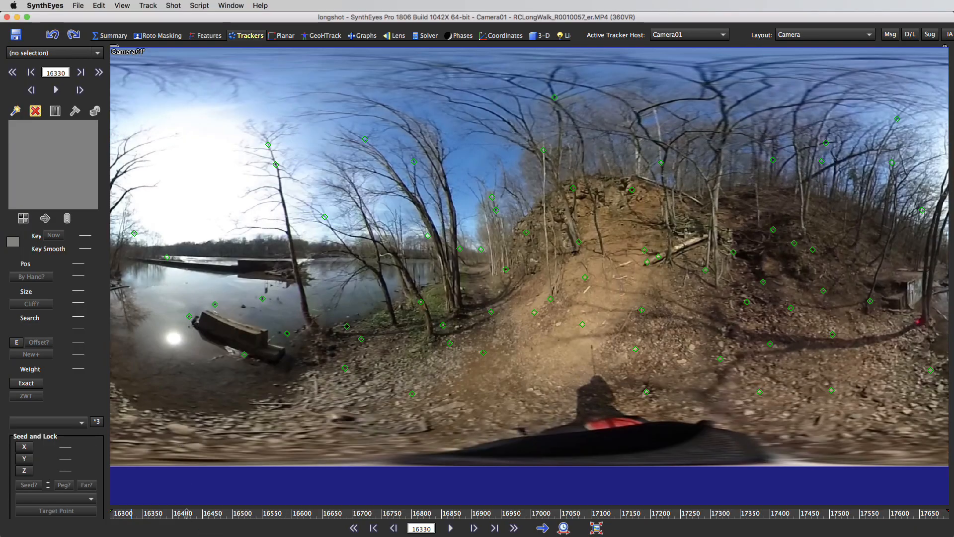
left_click_drag(186, 515, 410, 536)
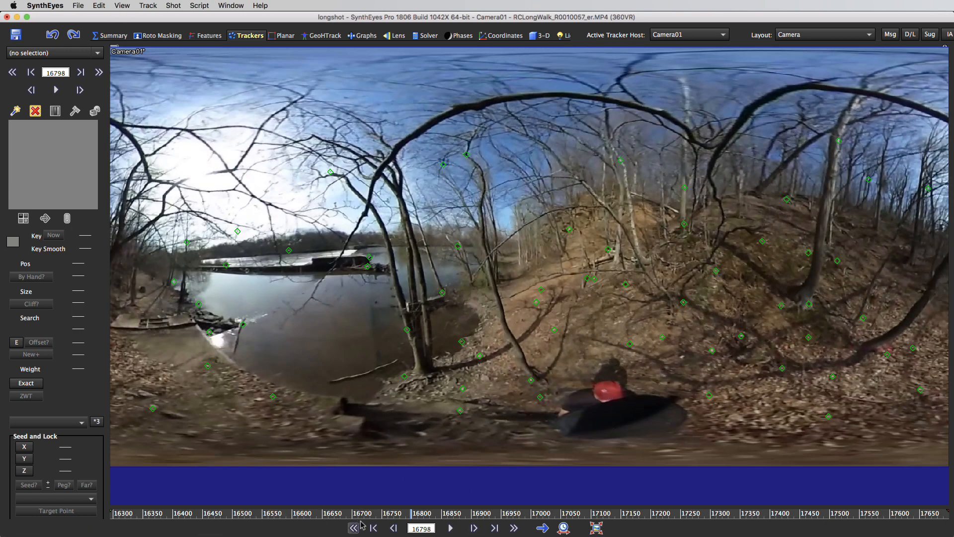
left_click_drag(391, 515, 648, 530)
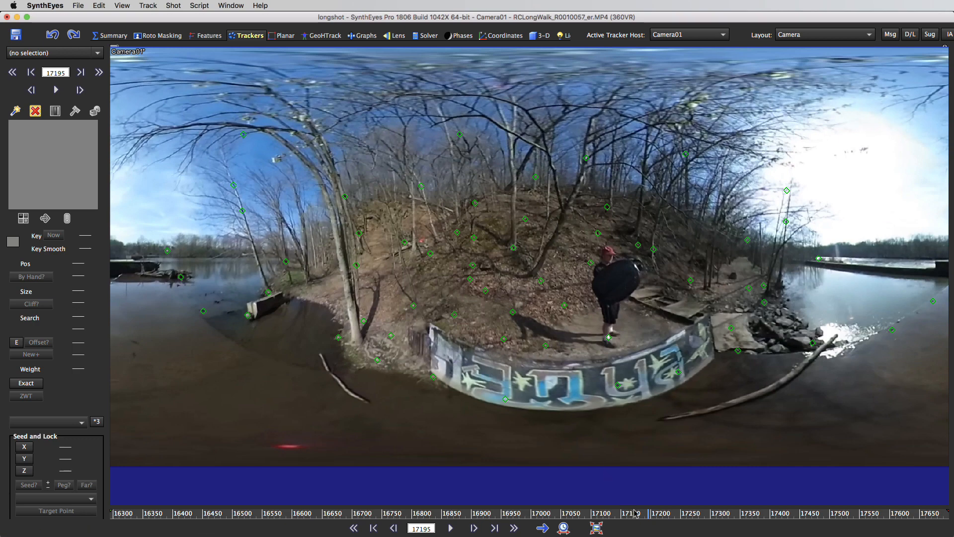
left_click_drag(637, 514, 642, 515)
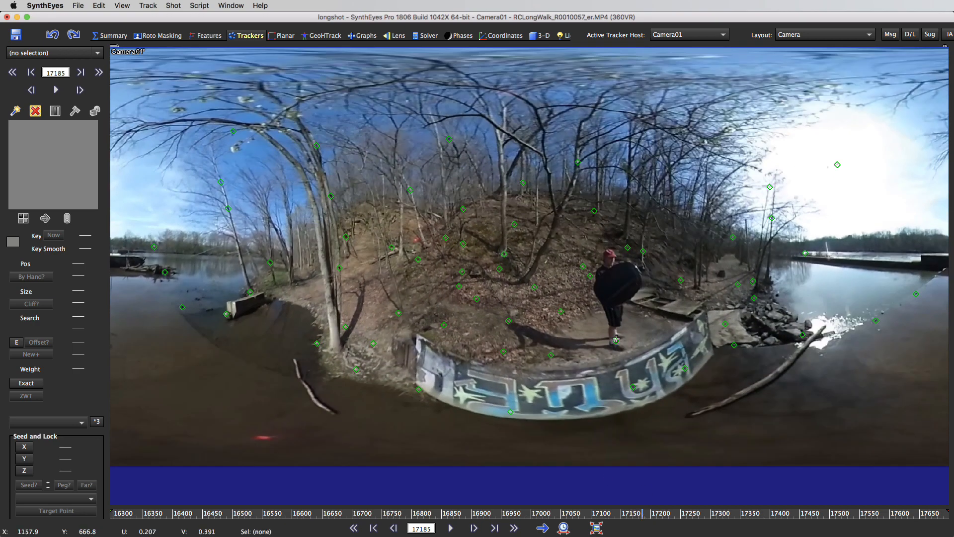
left_click_drag(643, 514, 775, 534)
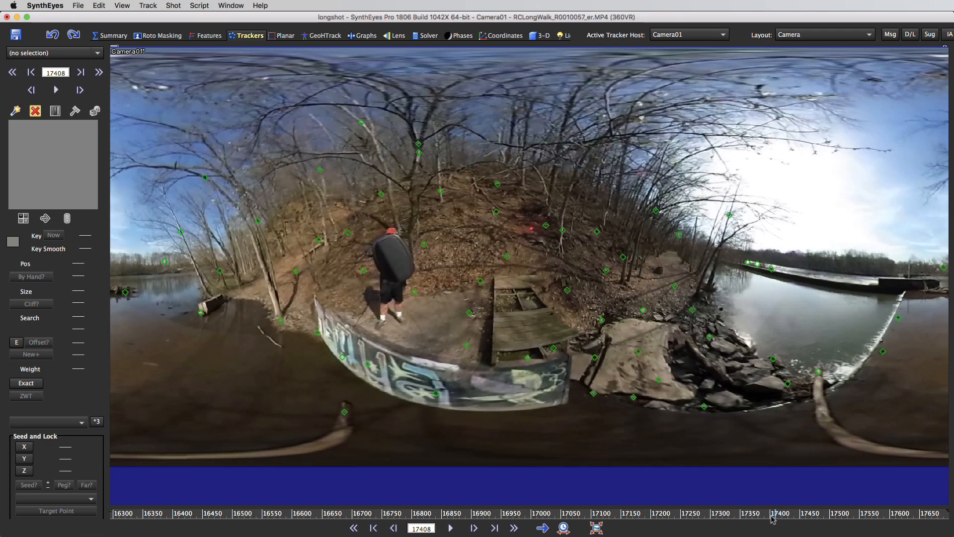
left_click_drag(776, 520, 880, 528)
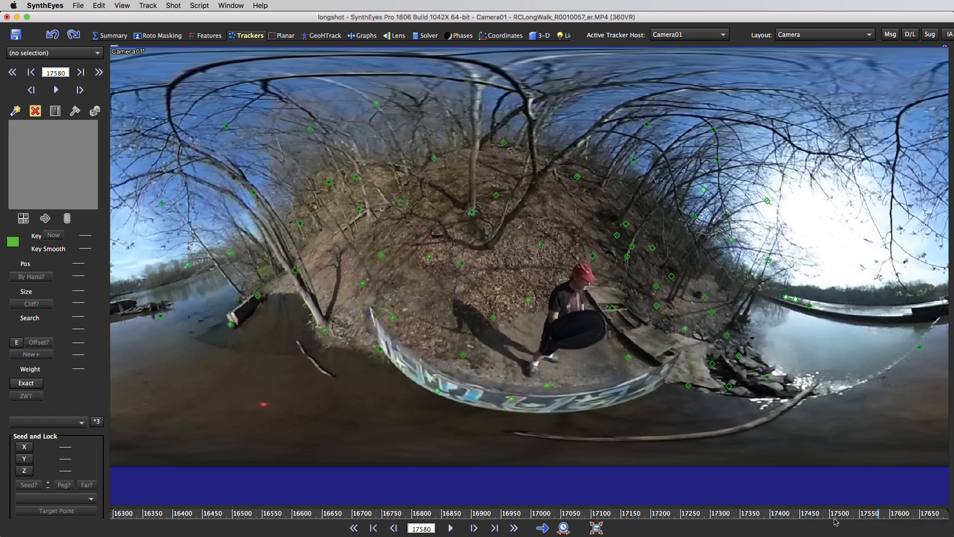
left_click_drag(874, 515, 895, 517)
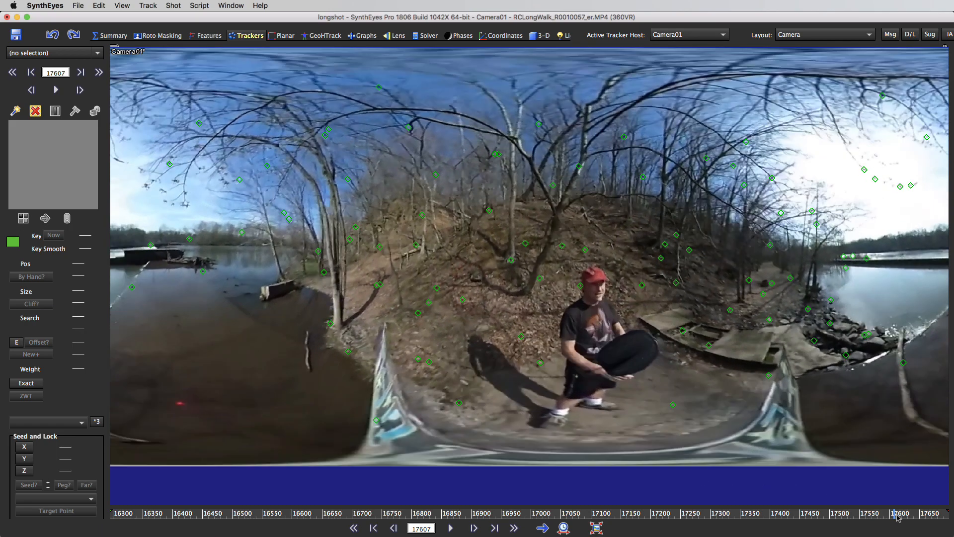
left_click_drag(898, 517, 905, 518)
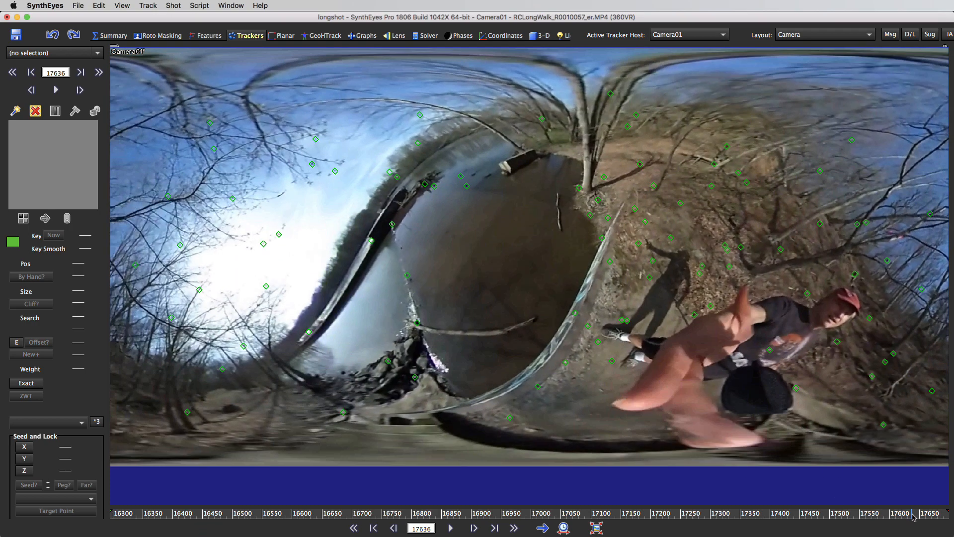
left_click_drag(911, 517, 928, 519)
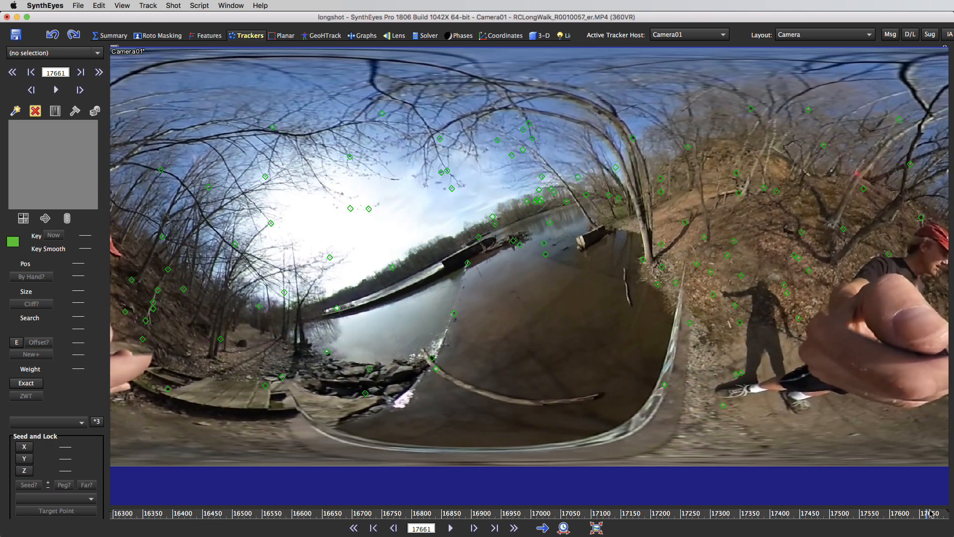
mouse_move(929, 513)
left_mouse_down()
mouse_move(952, 520)
mouse_move(914, 517)
left_mouse_up()
left_click_drag(907, 513, 614, 484)
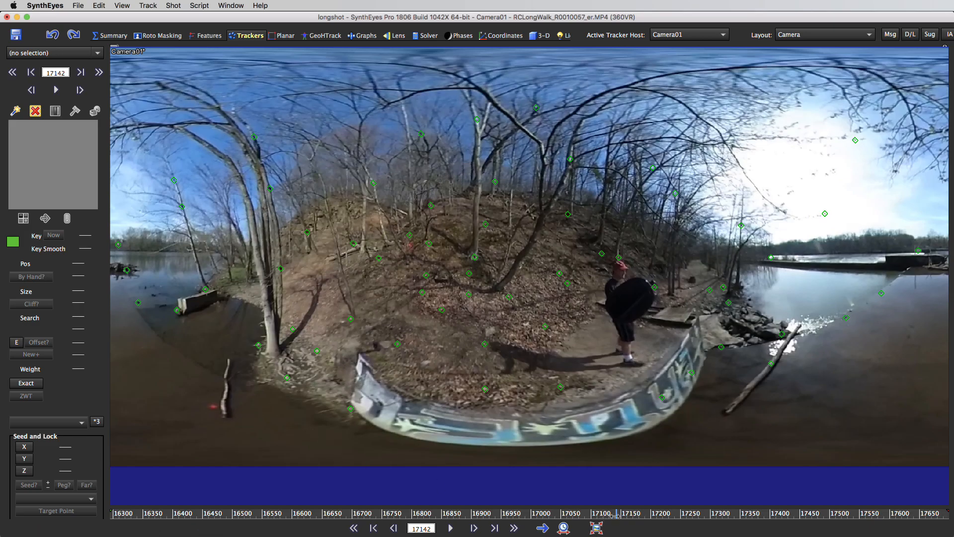
left_click_drag(616, 512, 446, 466)
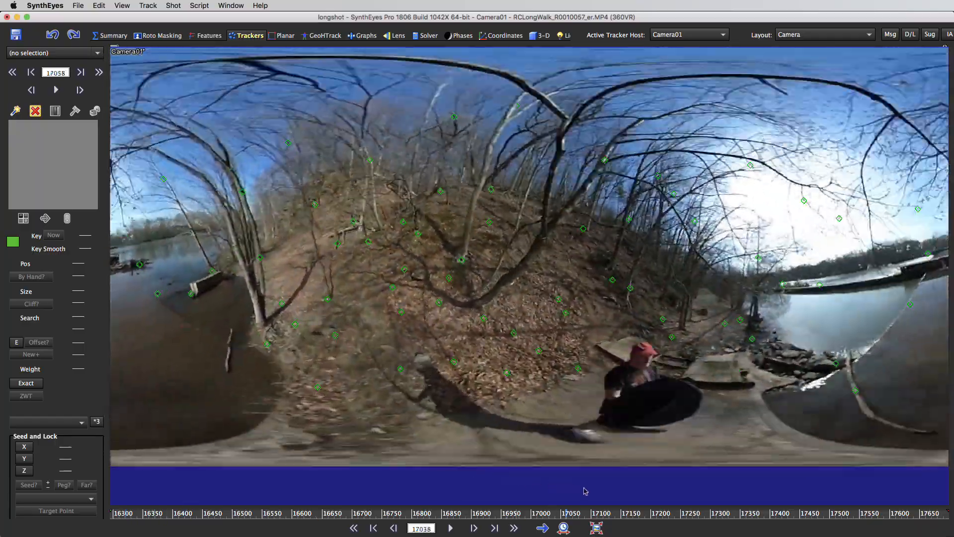
mouse_move(586, 491)
left_mouse_down()
mouse_move(840, 531)
mouse_move(788, 532)
mouse_move(770, 526)
mouse_move(939, 536)
mouse_move(742, 534)
left_mouse_up()
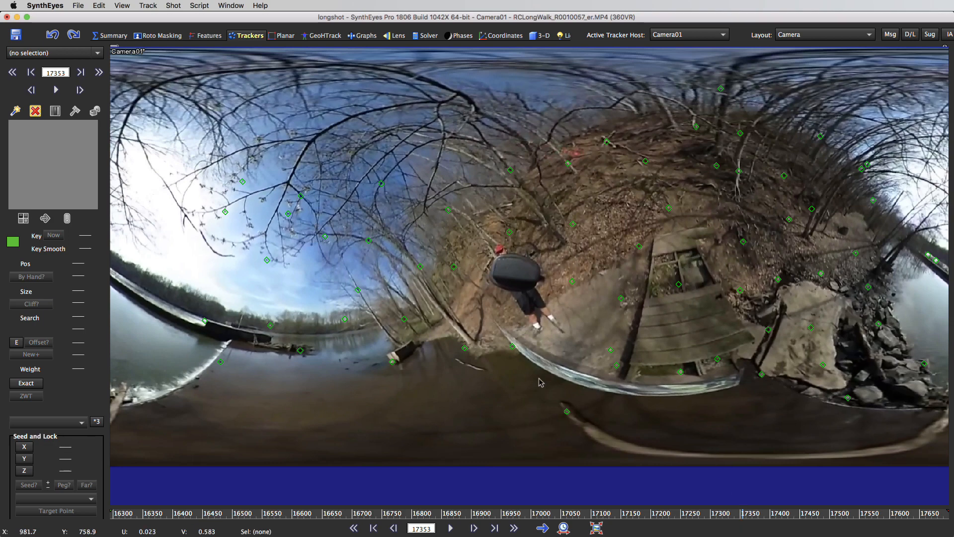
Step: Open the advanced solver settings and place them clear of the main solver controls
left_click(429, 36)
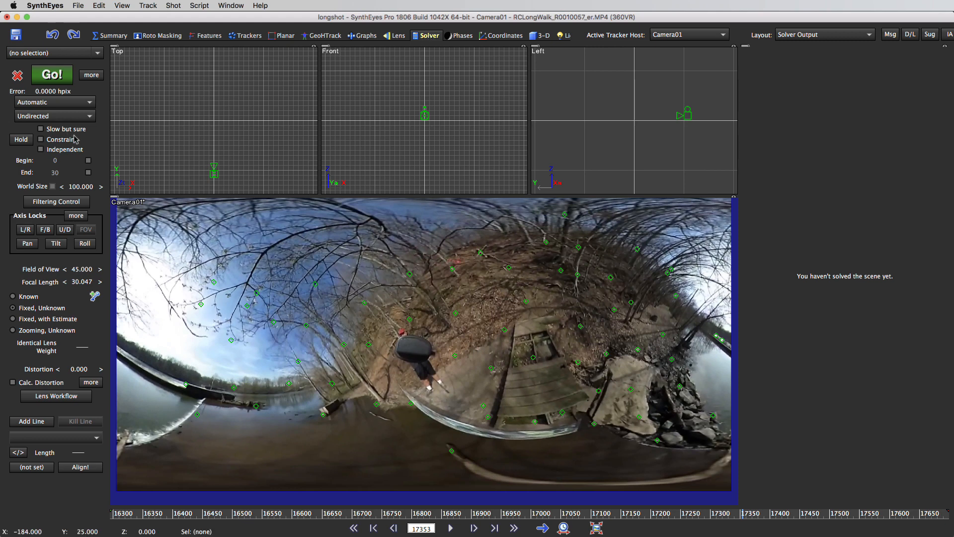
left_click(95, 77)
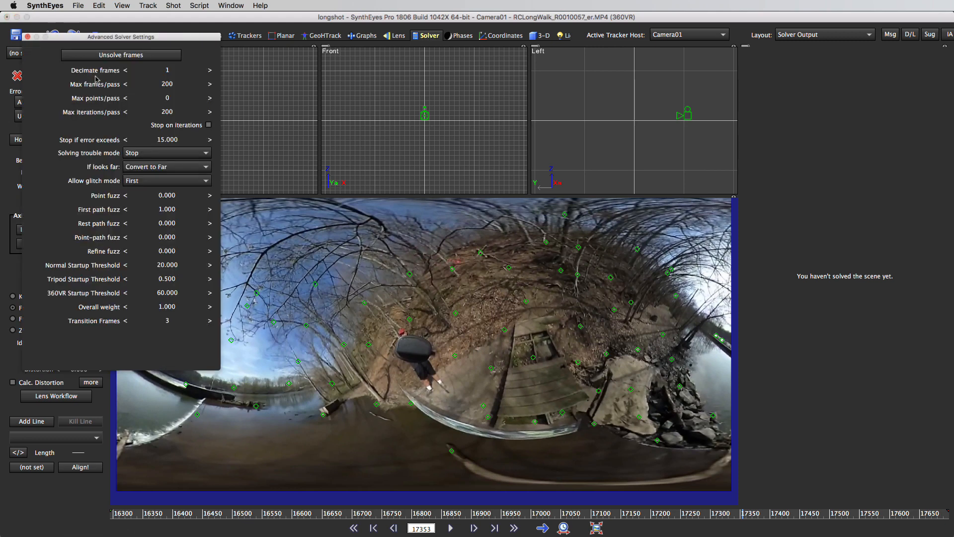
left_click_drag(98, 41, 577, 108)
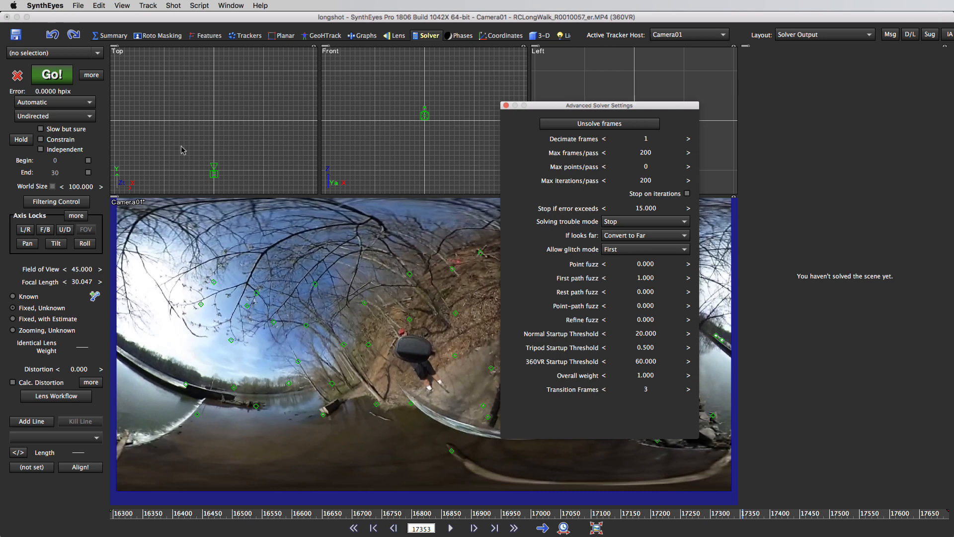
Step: Start the camera solve, enlarge its progress window, and stop it early while keeping the partial solution
left_click(44, 76)
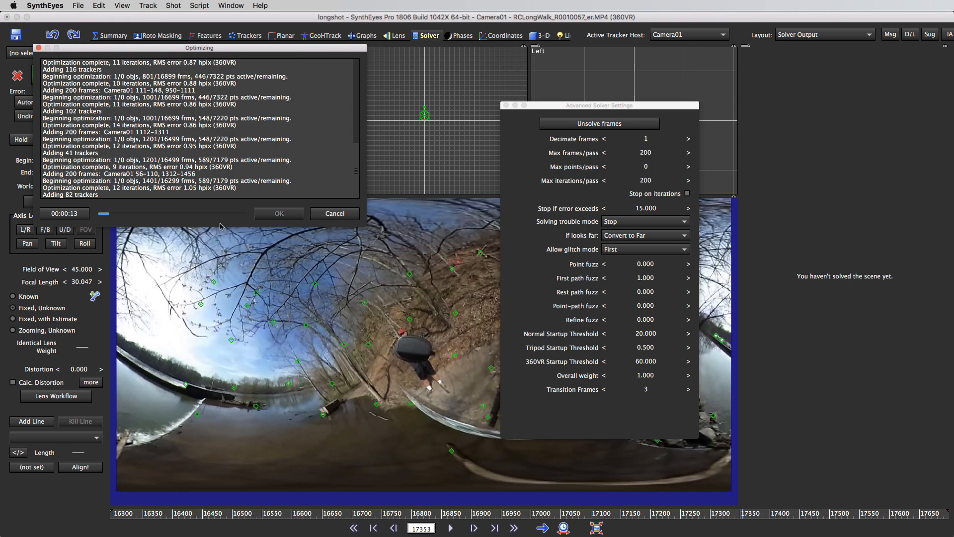
left_click_drag(221, 226, 247, 437)
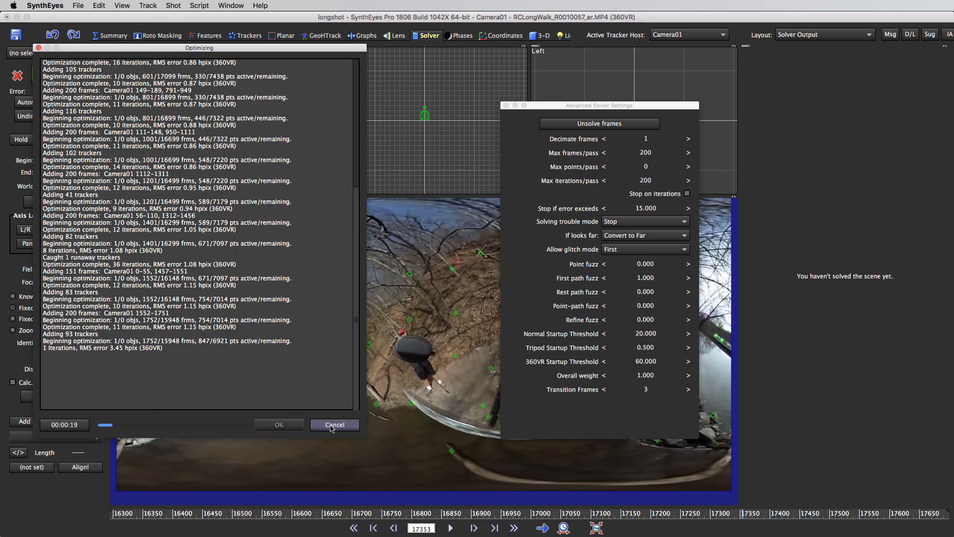
left_click(279, 425)
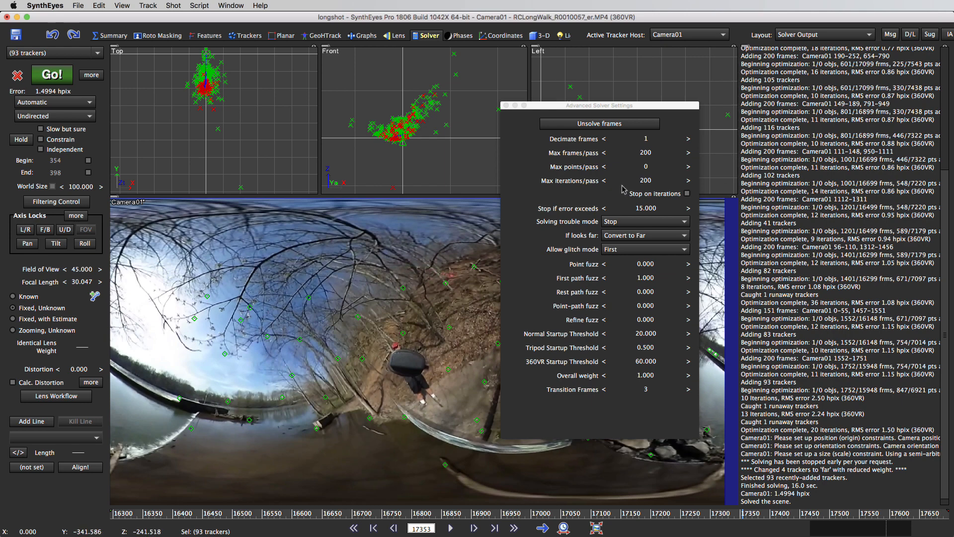
Step: Set the solver's maximum frames per pass to 80
left_click(648, 152)
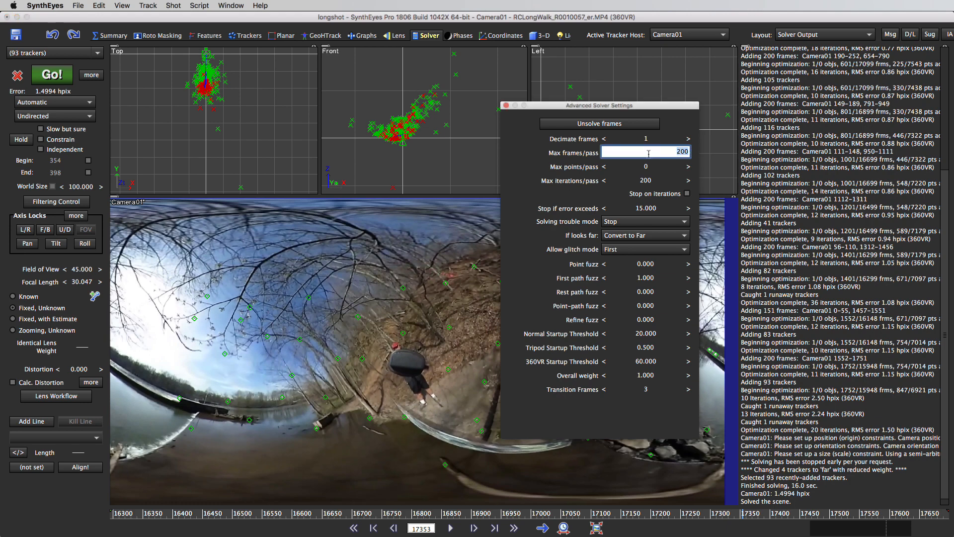
type("80")
key("Return")
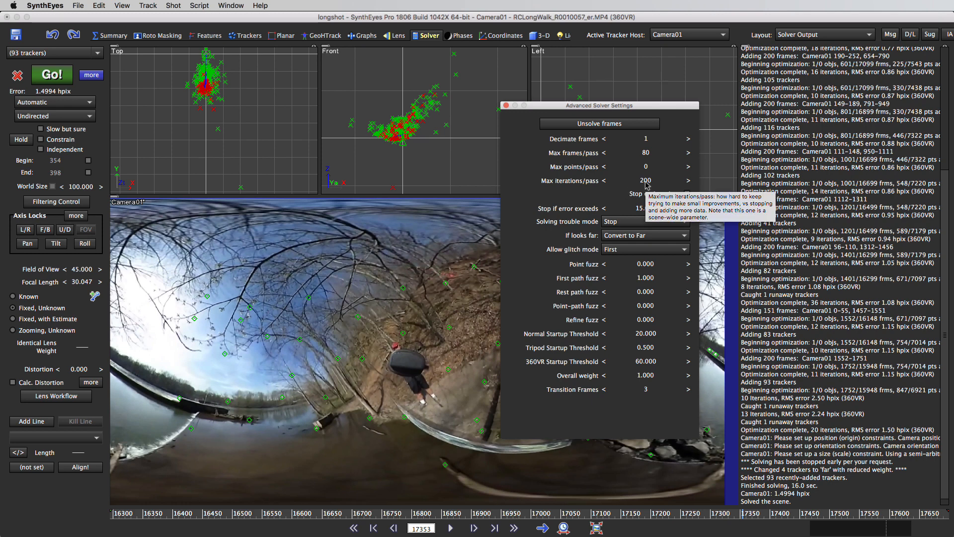
Step: Set the solver's maximum iterations per pass to 80 and its stop-if-error-exceeds threshold to 2
left_click(647, 182)
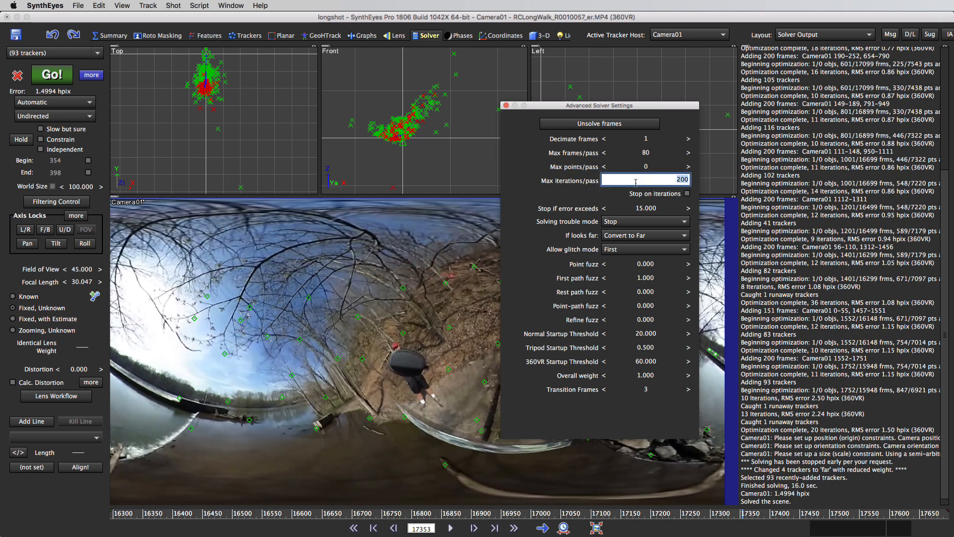
type("80")
key("Return")
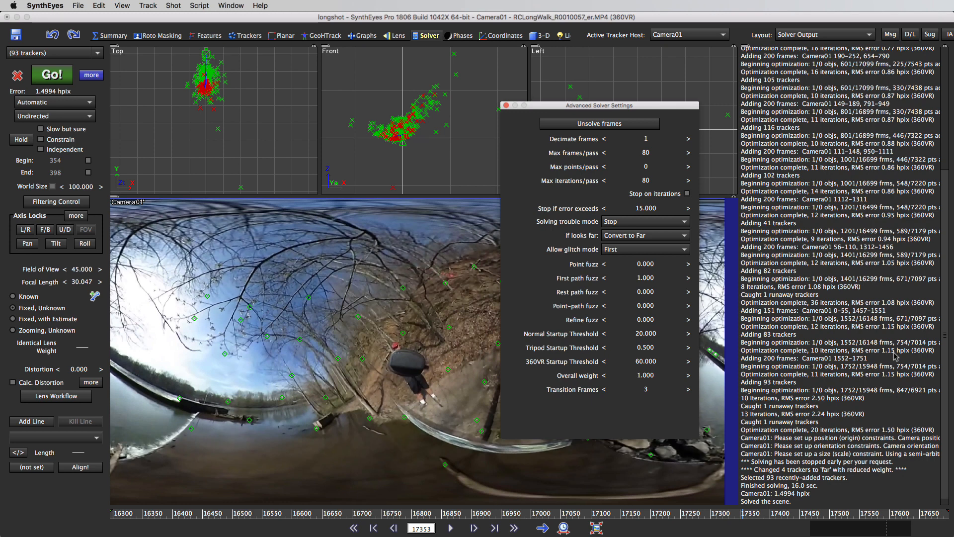
left_click(643, 209)
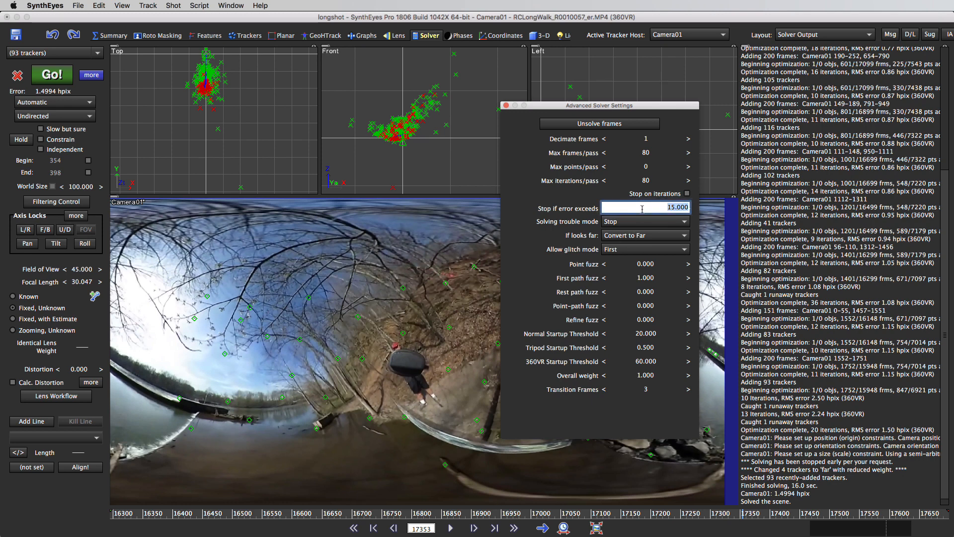
type("2")
key("Return")
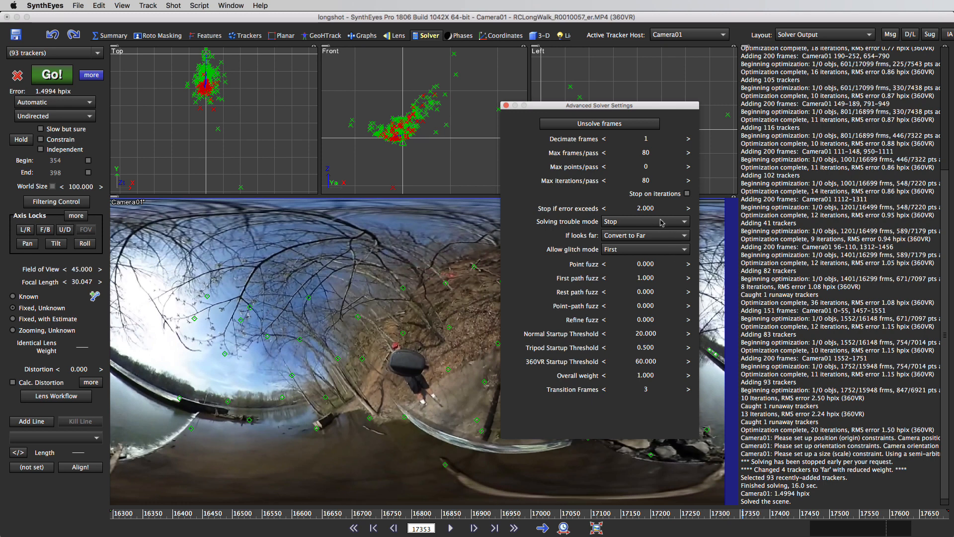
Step: Review the available choices for the solving trouble mode and for trackers that look far, leaving both unchanged
mouse_move(662, 223)
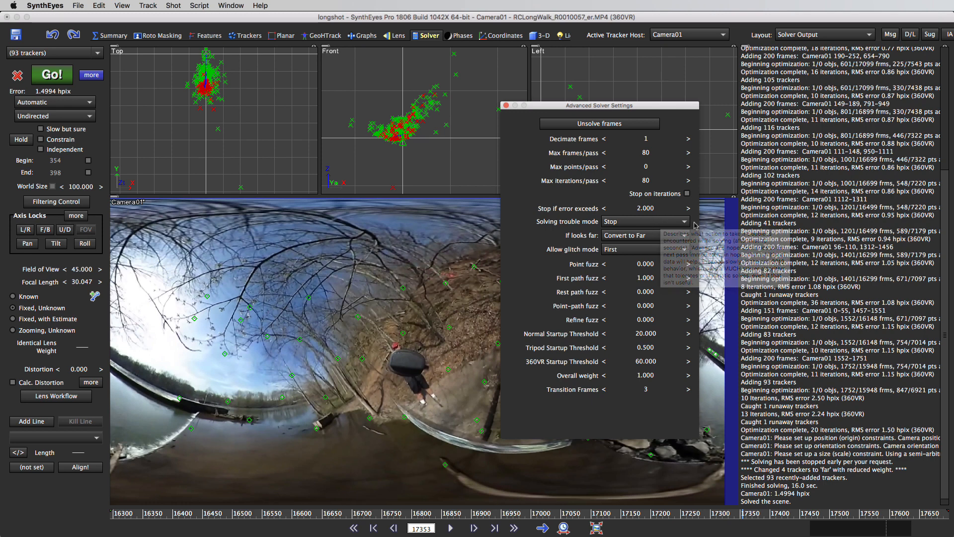
left_click(685, 224)
left_click(685, 225)
left_click(685, 223)
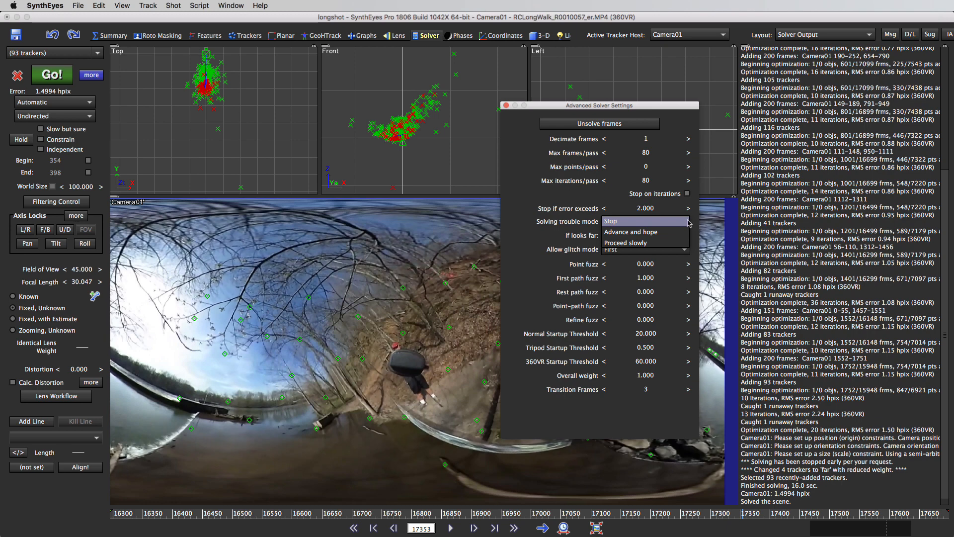
left_click(688, 222)
left_click(709, 221)
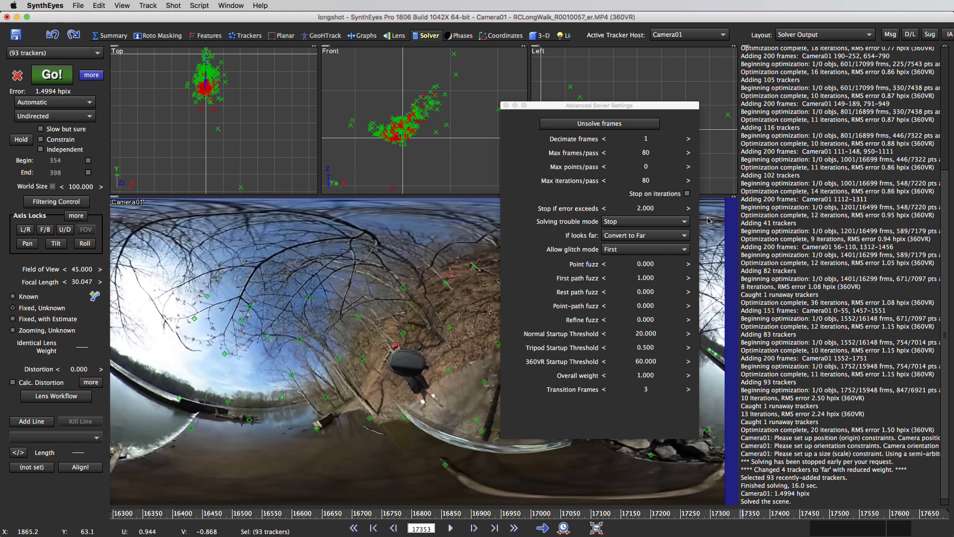
left_click(648, 239)
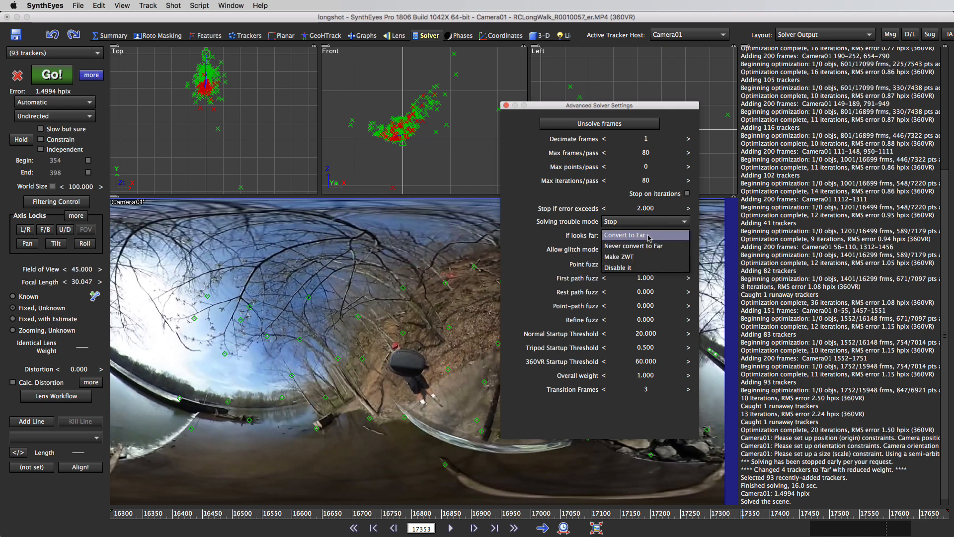
left_click(735, 242)
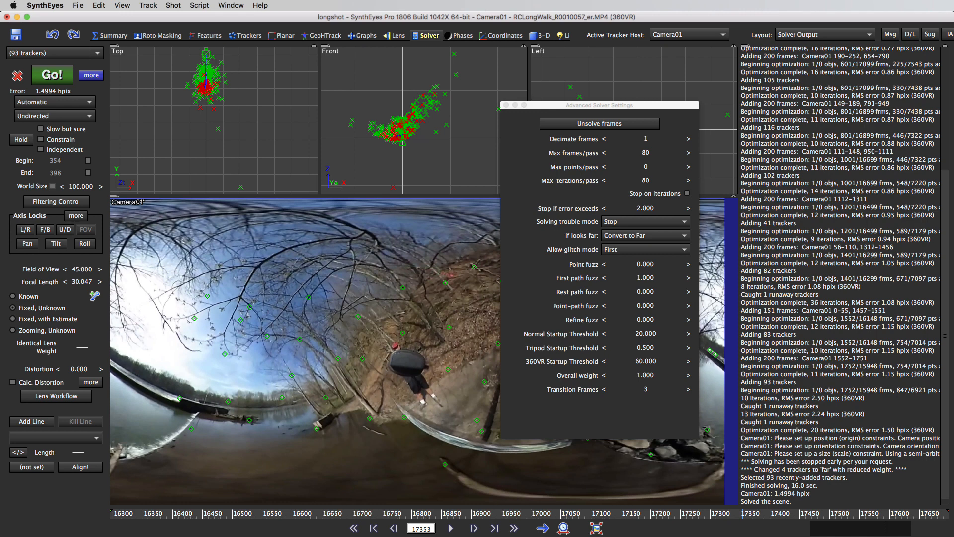
left_click(646, 235)
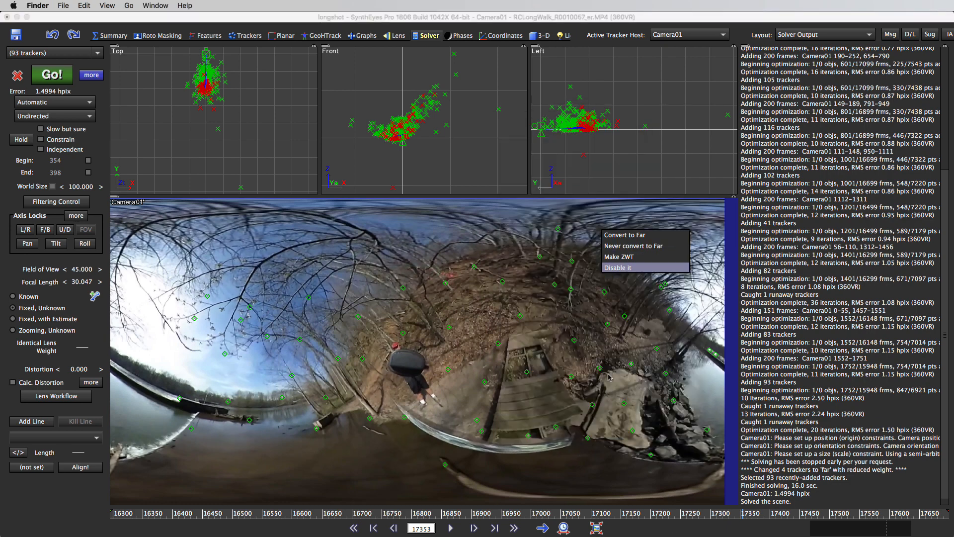
left_click(611, 19)
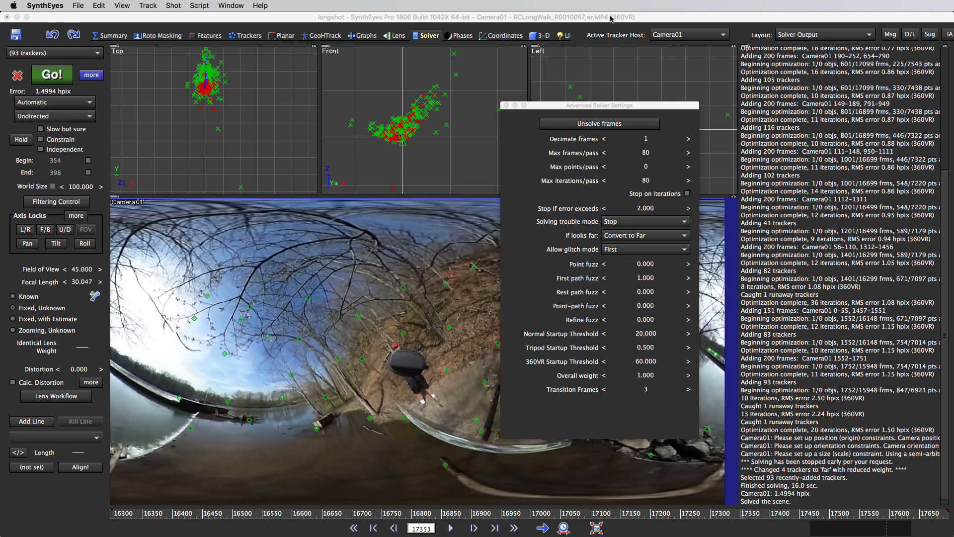
Step: Set the solver's handling of trackers that look far to Make ZWT
left_click(681, 236)
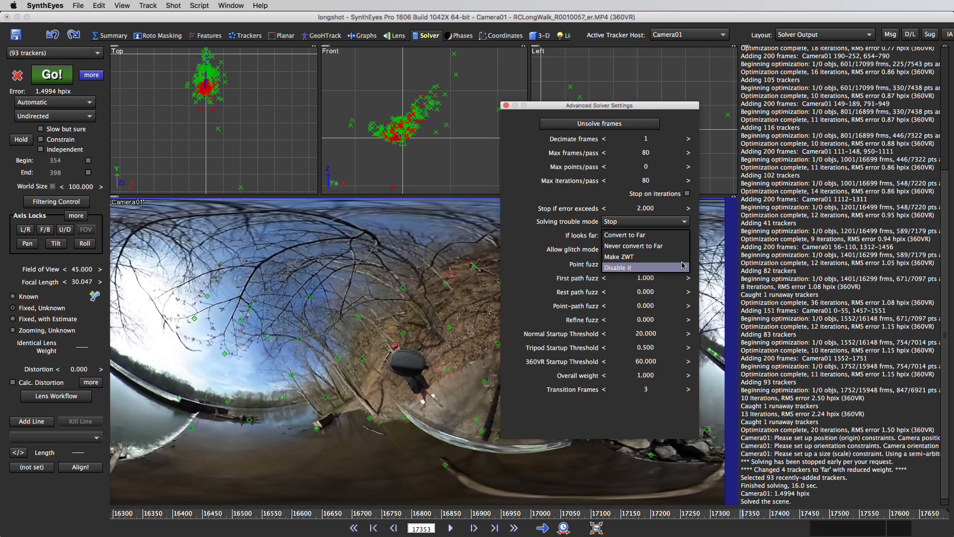
left_click(665, 268)
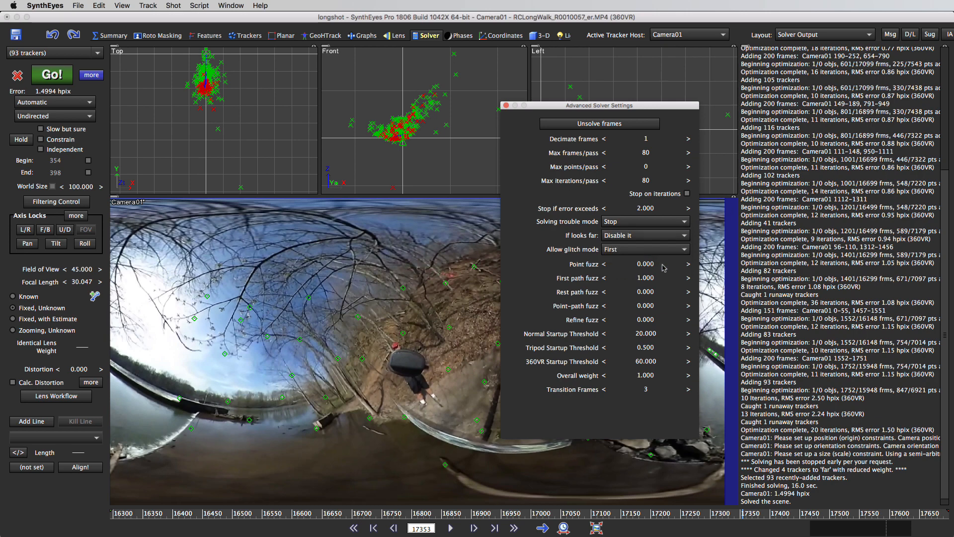
left_click(655, 241)
left_click(651, 224)
Step: Switch the solving mode to Refine, continue the camera solve, and accept the finished result
left_click(55, 103)
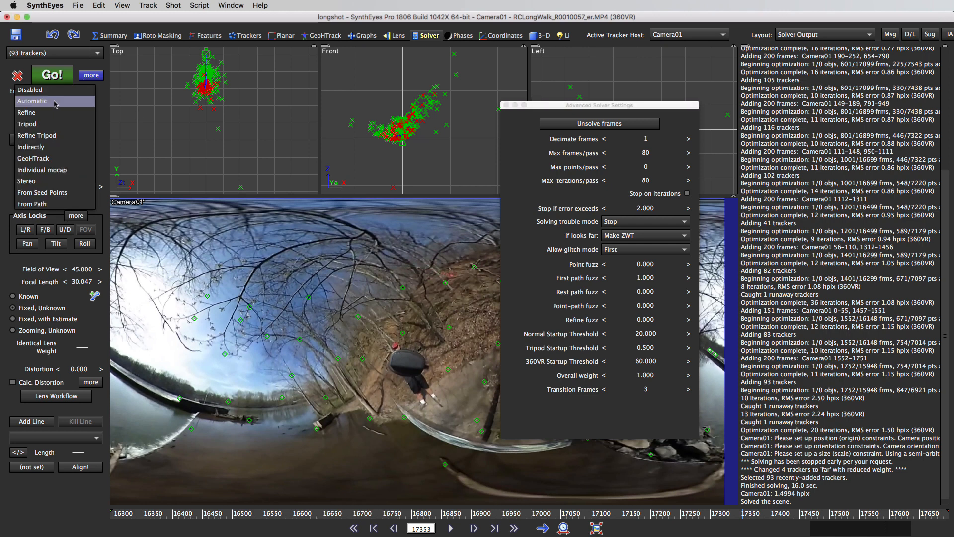
left_click(56, 109)
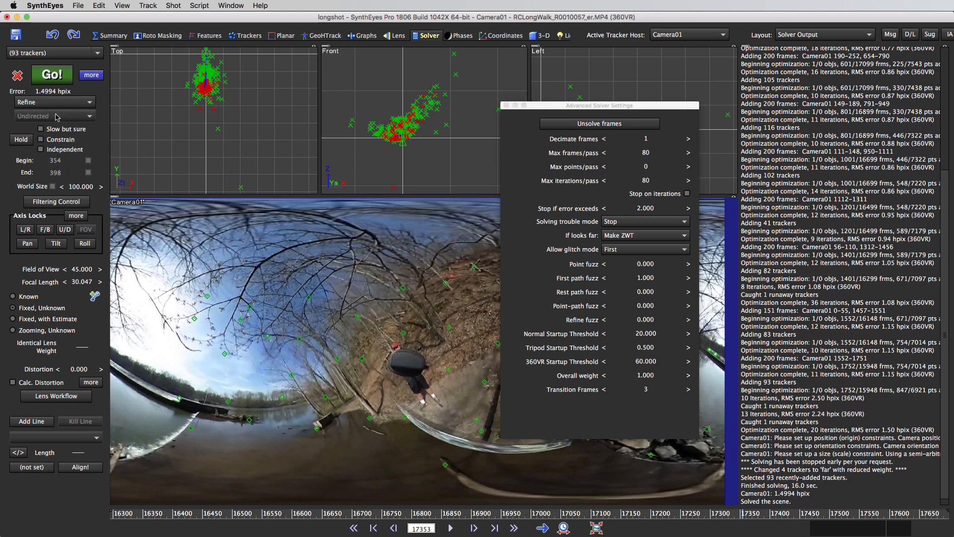
left_click(53, 75)
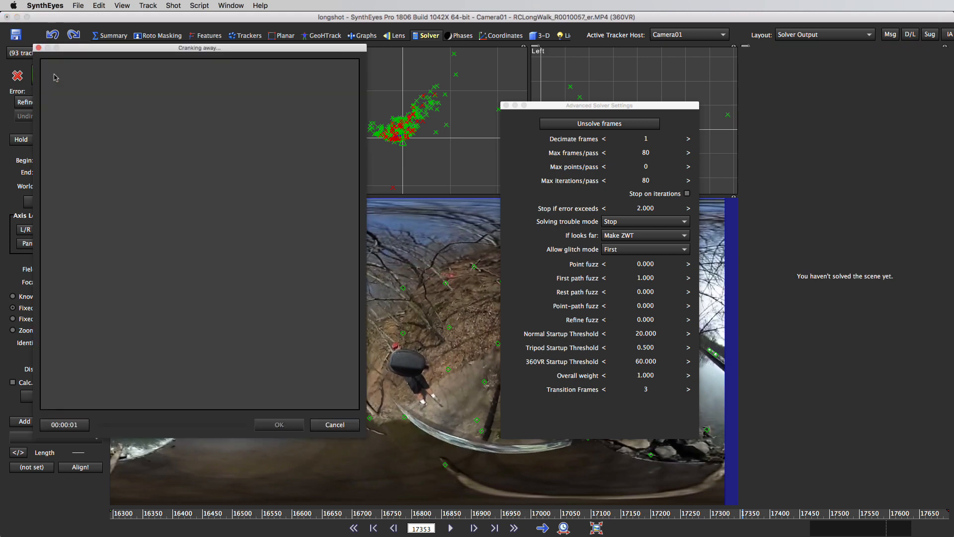
left_click_drag(151, 51, 214, 58)
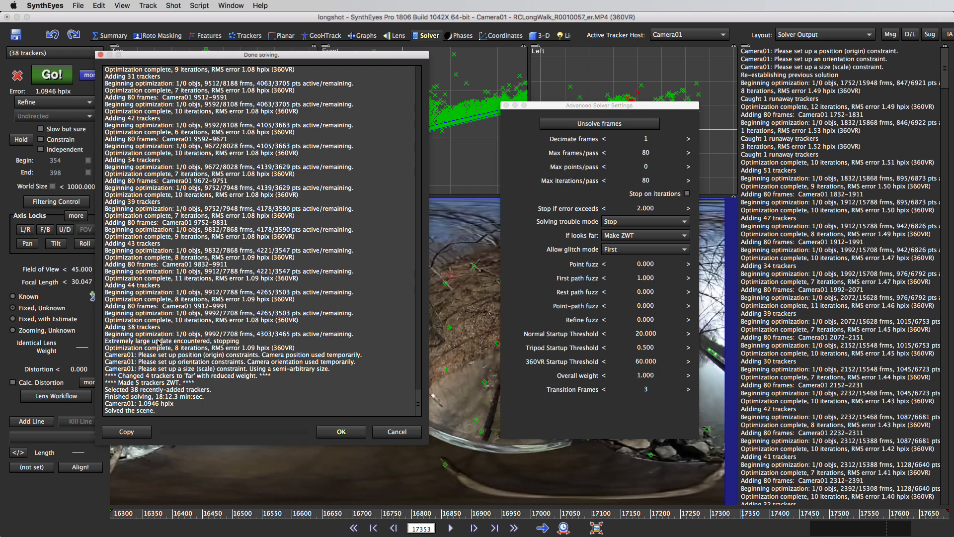
left_click(339, 436)
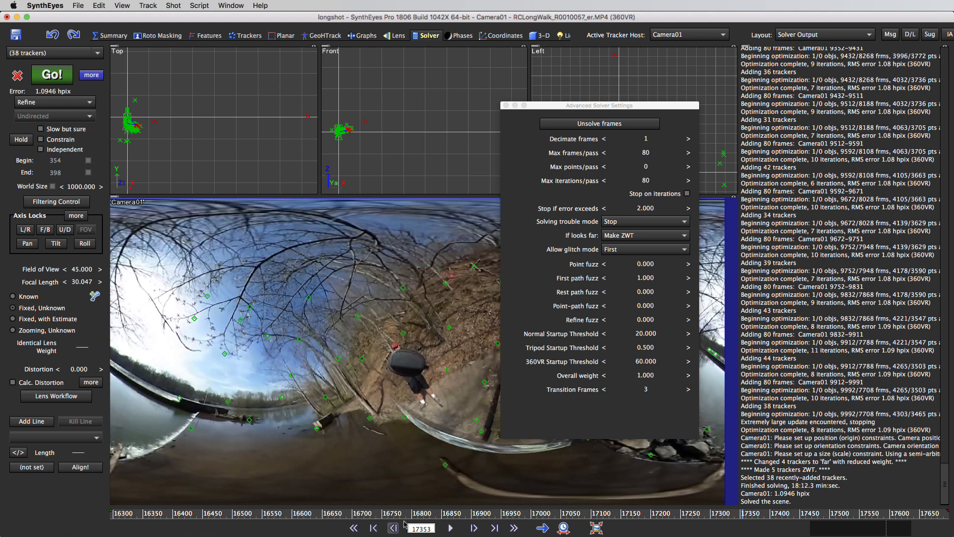
Step: Play back the end of the solved section, around frames 9820 to 10010, with the advanced solver settings closed
left_click(563, 528)
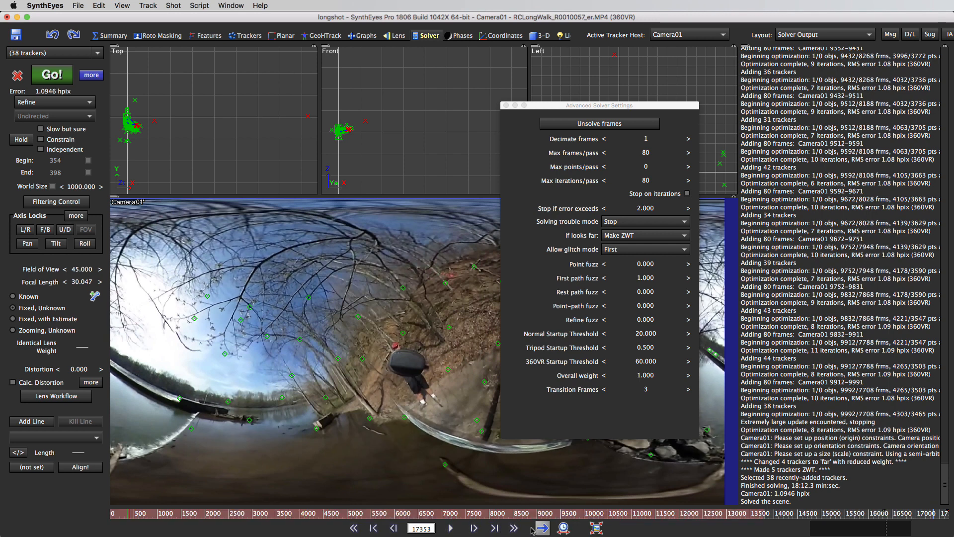
right_click(586, 515)
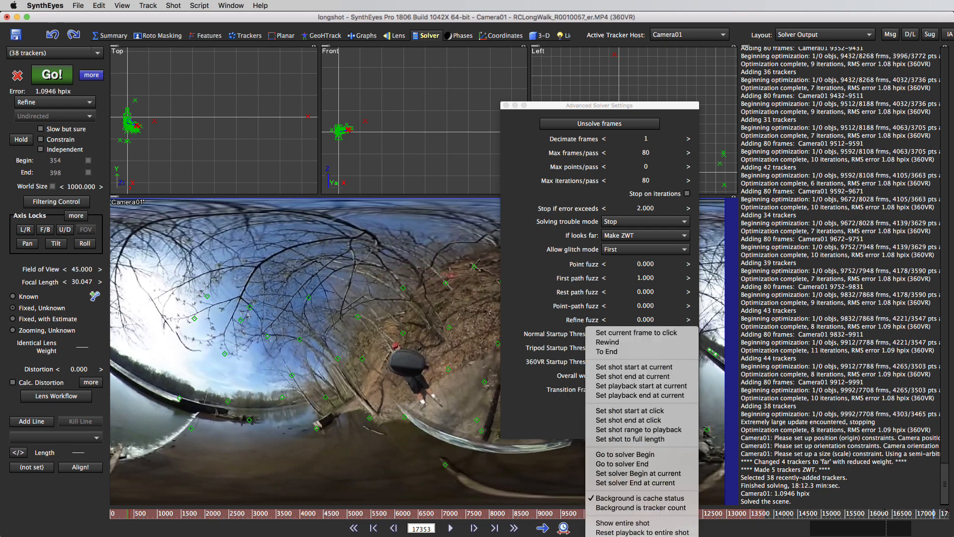
left_click(596, 535)
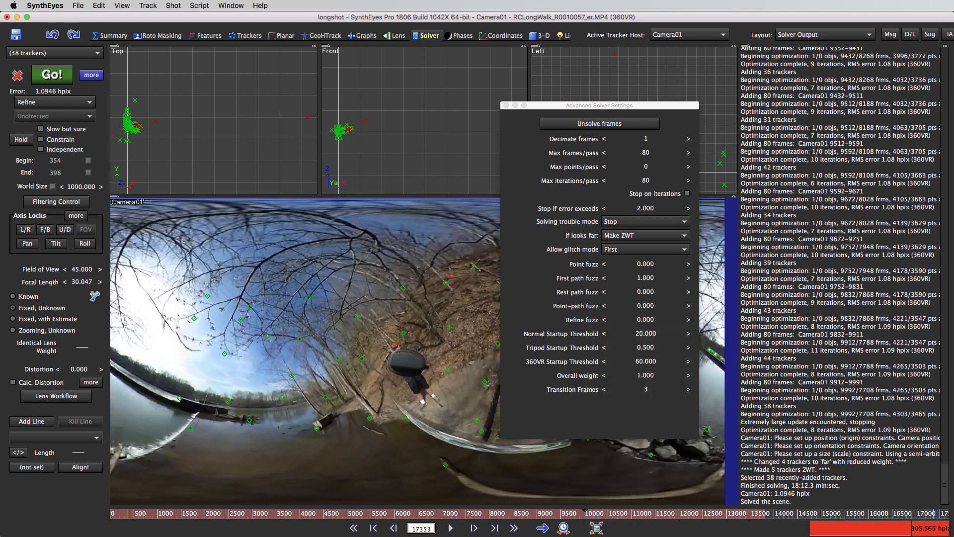
right_click(576, 517)
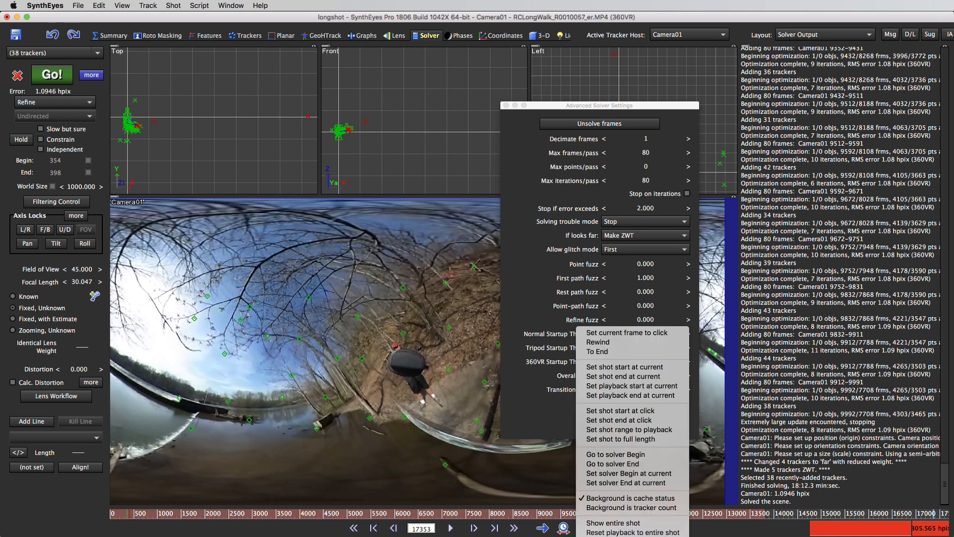
left_click(631, 532)
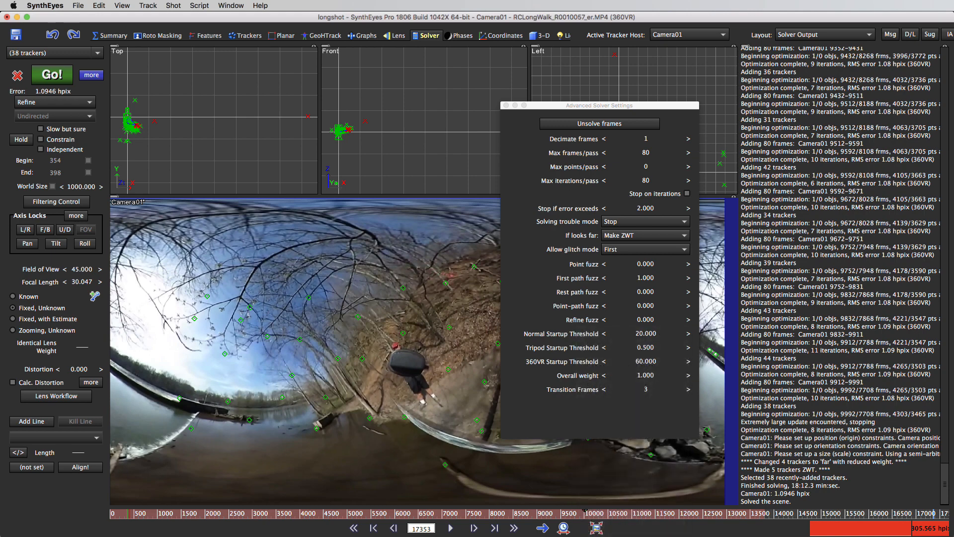
right_click(633, 517)
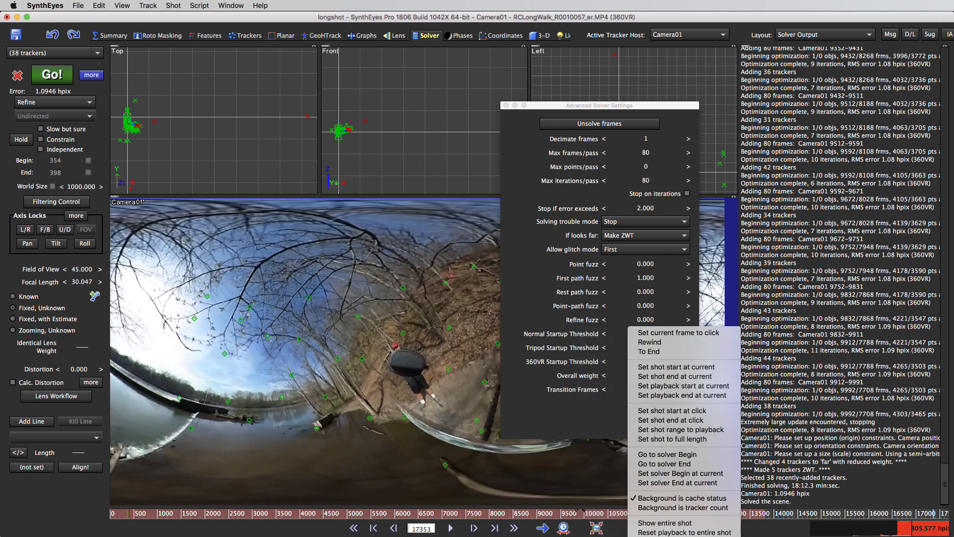
left_click(647, 535)
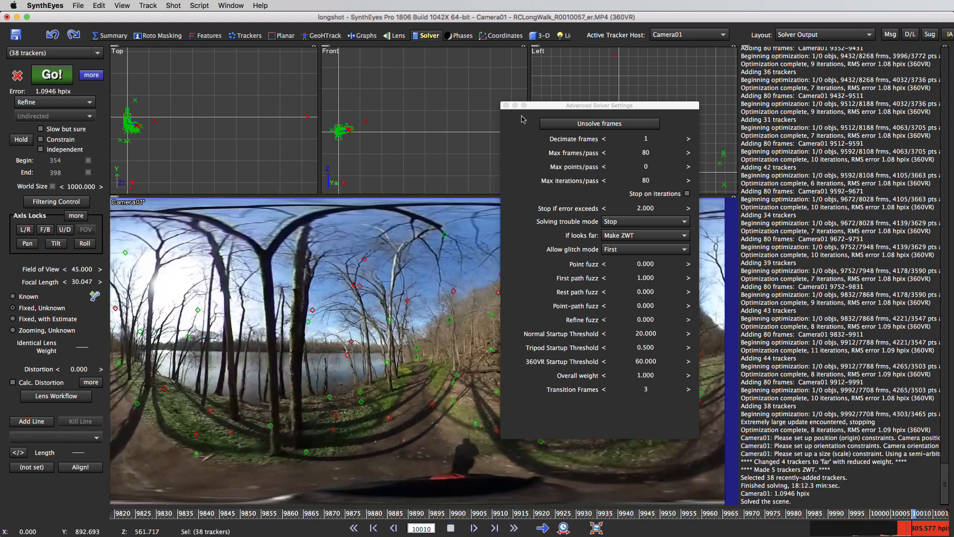
left_click(506, 105)
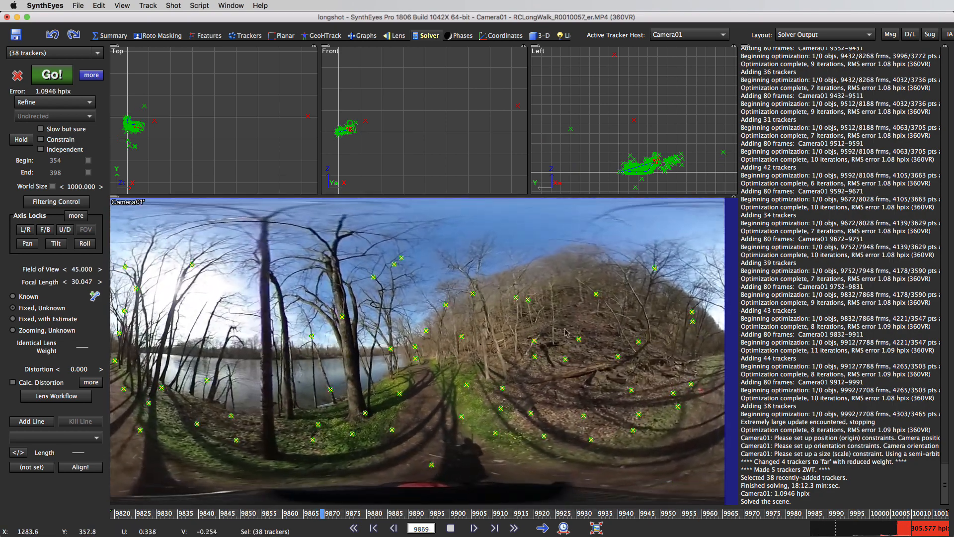
left_click(450, 530)
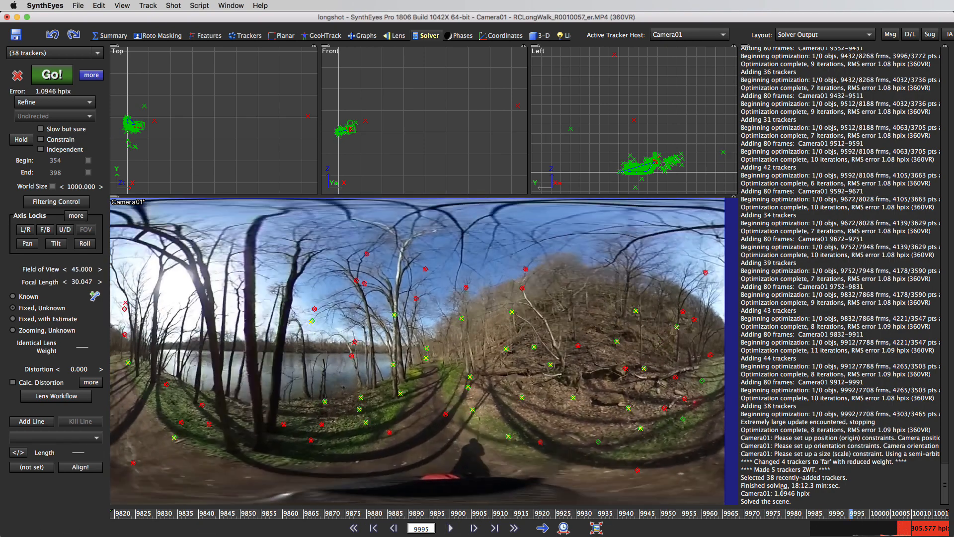
Step: Examine how the solved trackers fit the image between frames 9845 and 9995, scrubbing both ways and finishing at frame 9905
left_click_drag(478, 449, 304, 425)
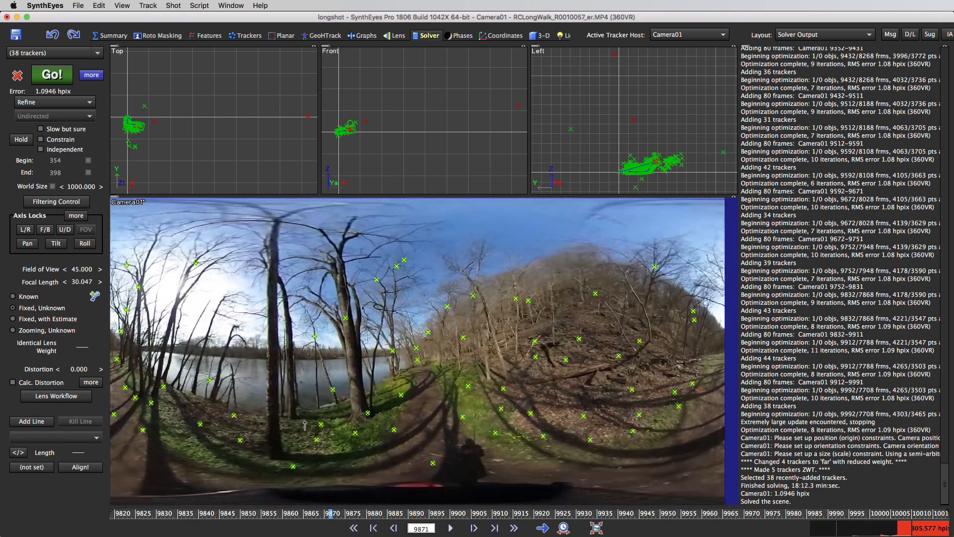
left_click_drag(134, 410, 393, 434)
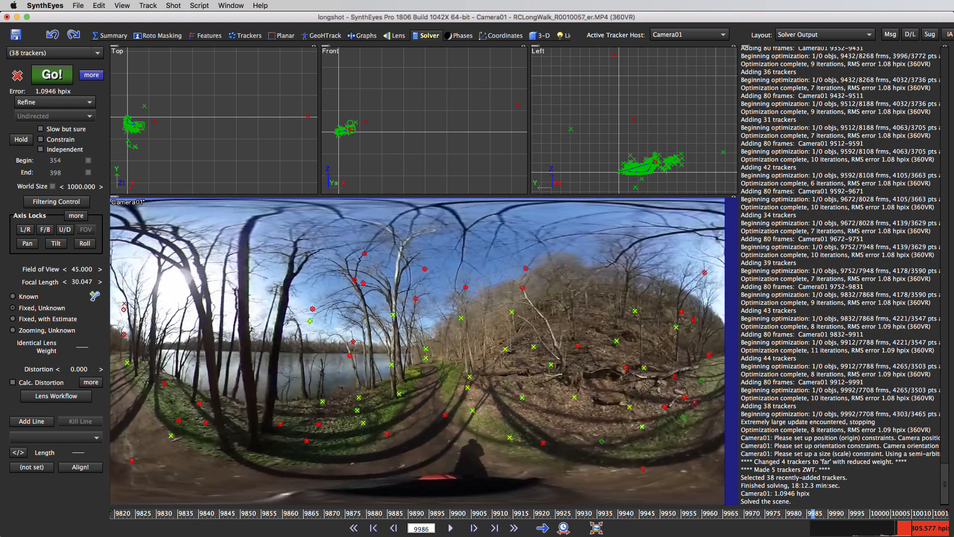
left_click_drag(485, 433, 589, 437)
mouse_move(667, 437)
left_mouse_down()
mouse_move(464, 434)
mouse_move(573, 435)
left_mouse_up()
mouse_move(889, 514)
left_mouse_down()
mouse_move(754, 514)
mouse_move(936, 513)
mouse_move(582, 503)
left_mouse_up()
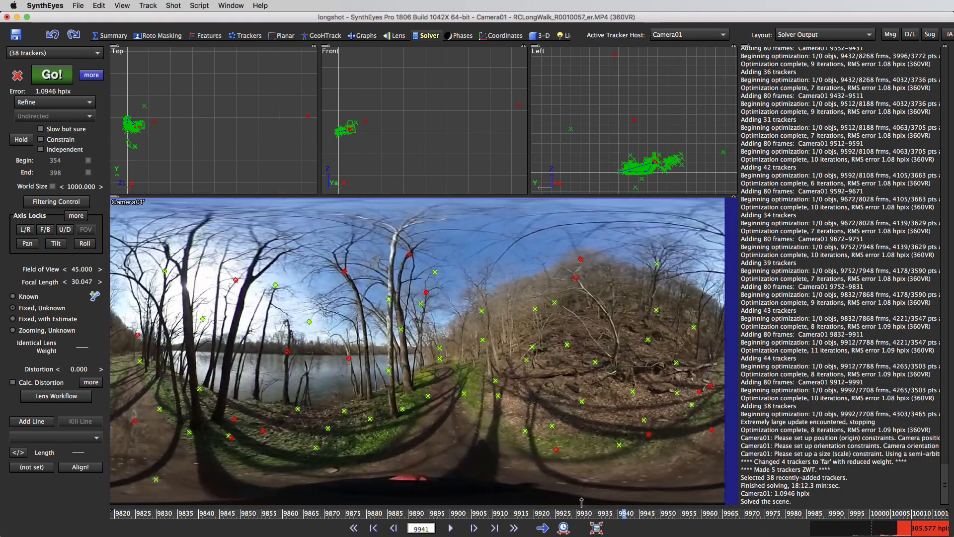
mouse_move(715, 520)
left_mouse_down()
mouse_move(893, 517)
mouse_move(849, 519)
left_mouse_up()
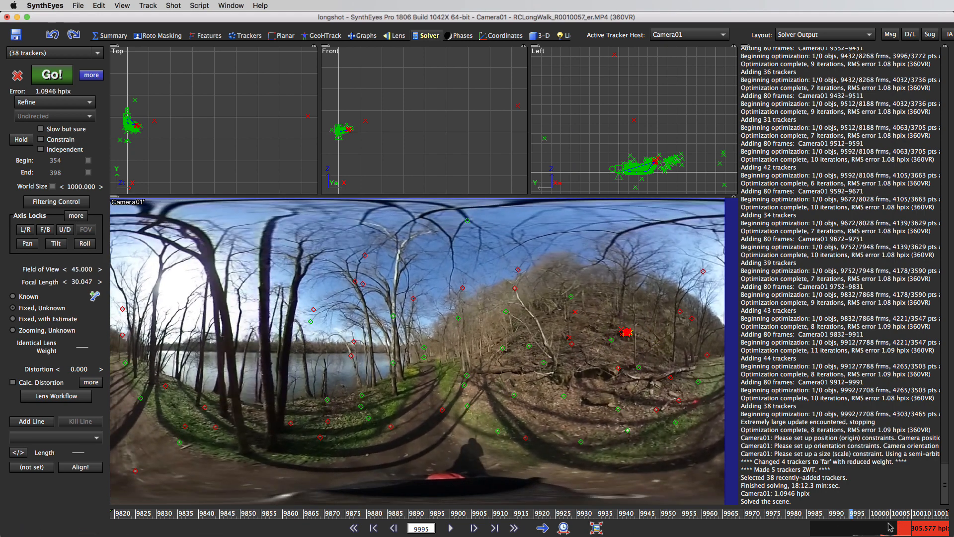
left_click_drag(878, 514, 757, 511)
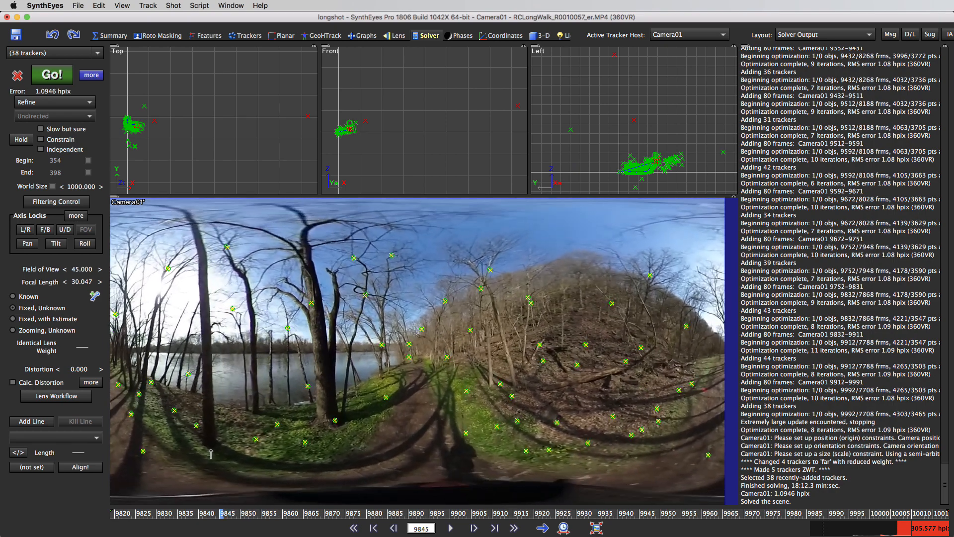
left_click_drag(183, 442, 223, 457)
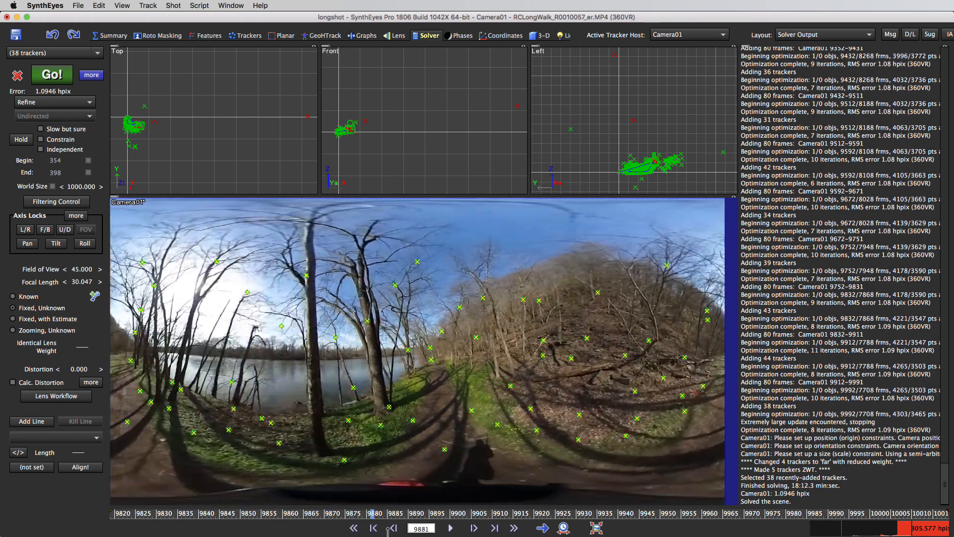
key("space")
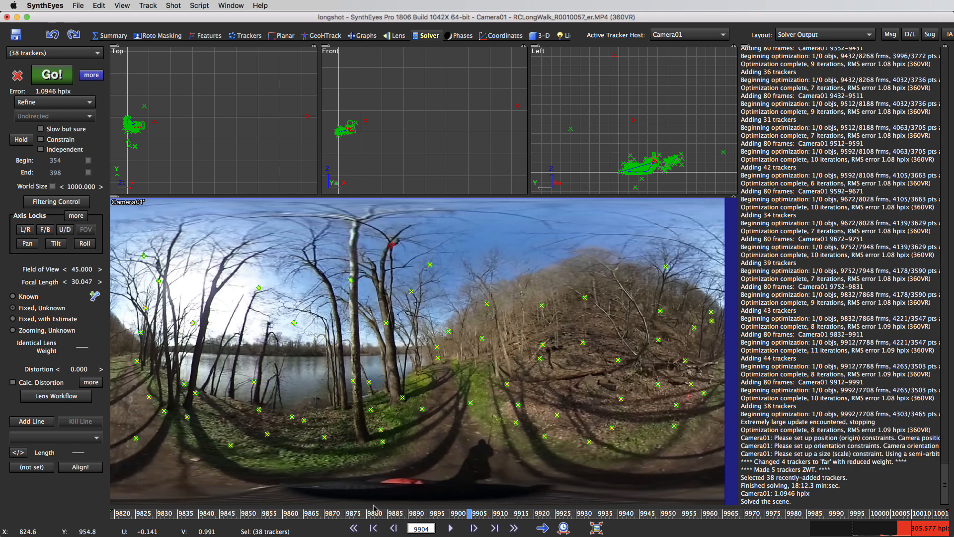
left_click(473, 513)
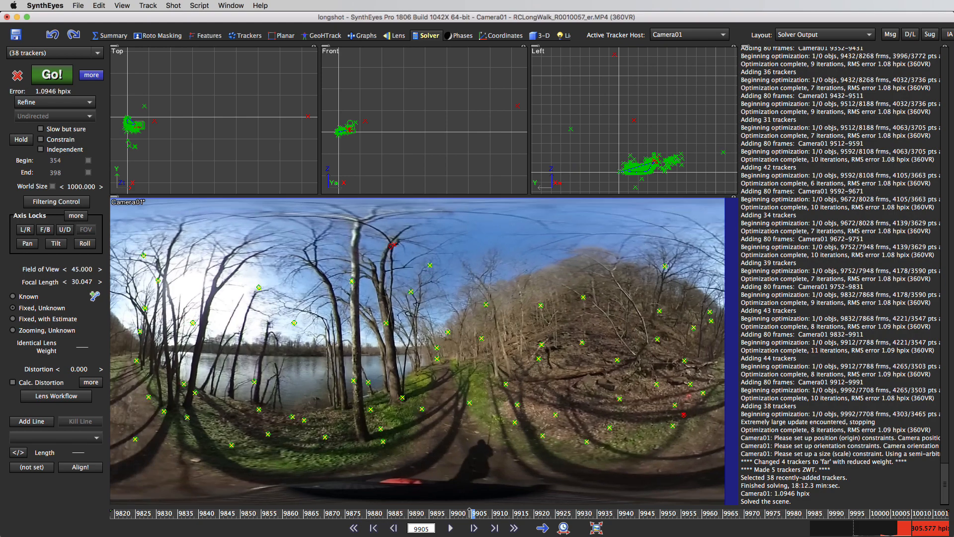
Step: Scrub between frames 9879 and 9964, and delete the badly fitting tracker among the trees at the far left of the image at frame 9964
left_click_drag(470, 512, 370, 513)
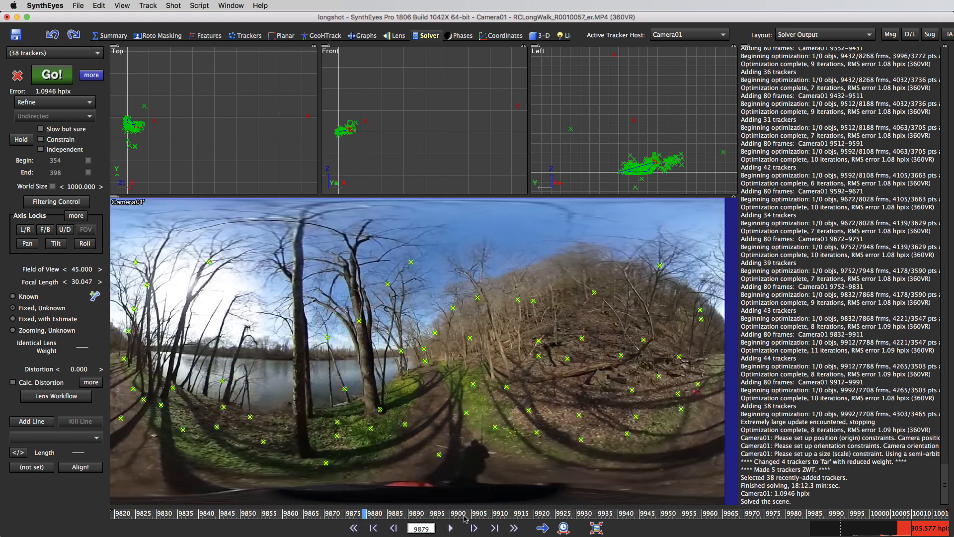
scroll(465, 517, "down", 5)
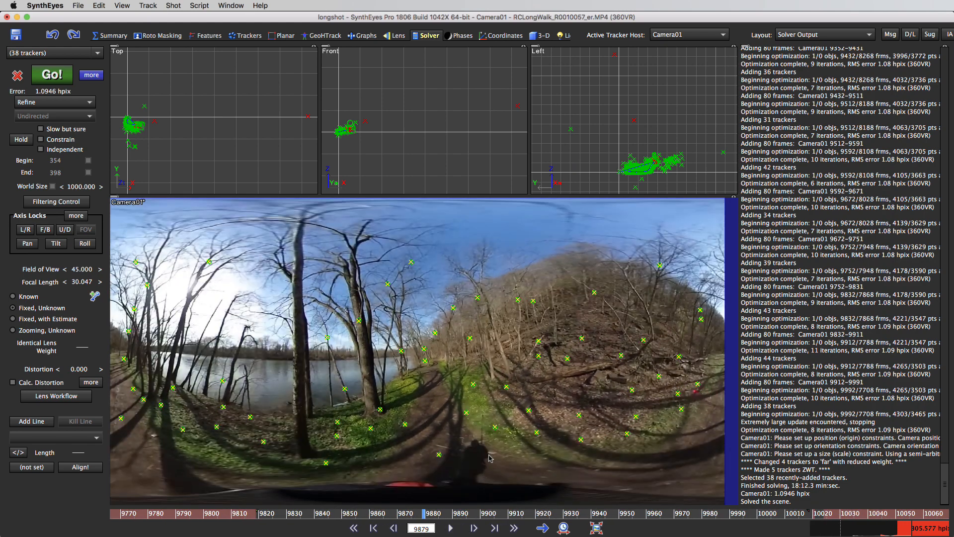
left_click_drag(429, 514, 658, 536)
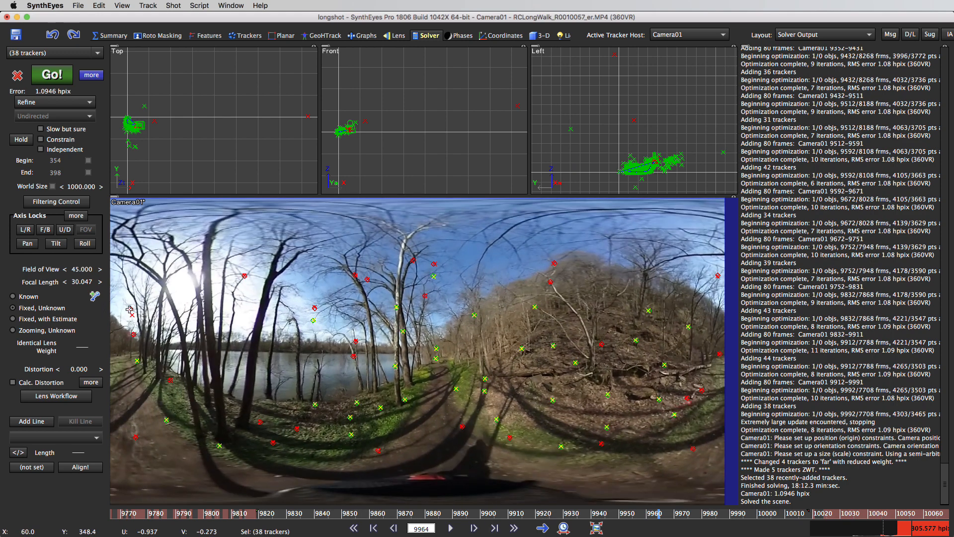
mouse_move(130, 310)
left_click(130, 310)
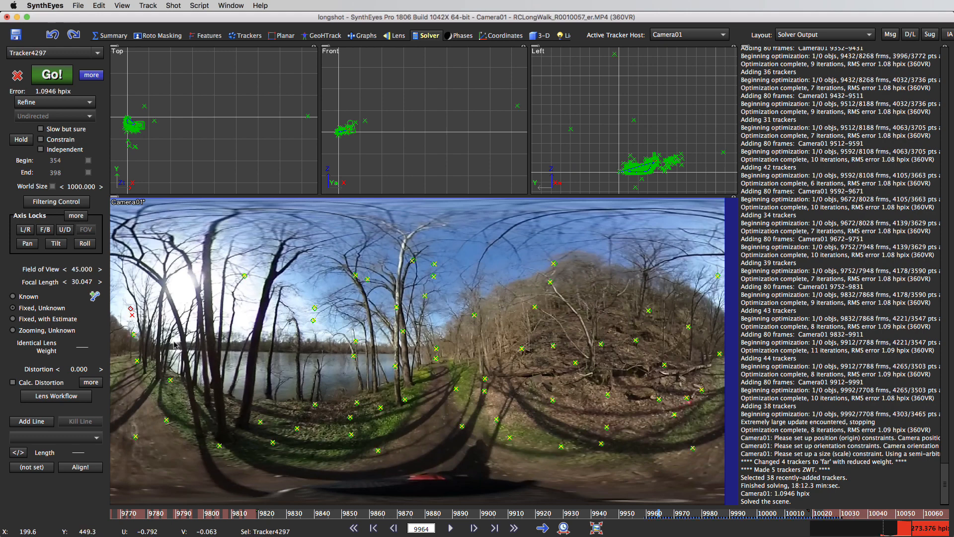
left_click(217, 344)
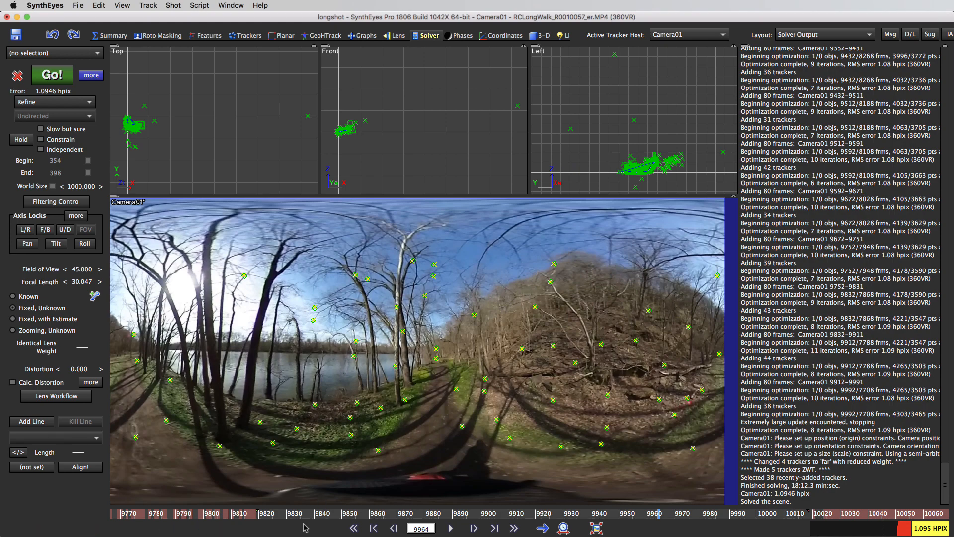
Step: Go back to around frame 9854 and turn on Show Tracker Radar in the camera view
left_click(324, 513)
mouse_move(358, 517)
left_mouse_down()
mouse_move(724, 528)
mouse_move(263, 505)
mouse_move(471, 535)
mouse_move(489, 534)
mouse_move(266, 504)
left_mouse_up()
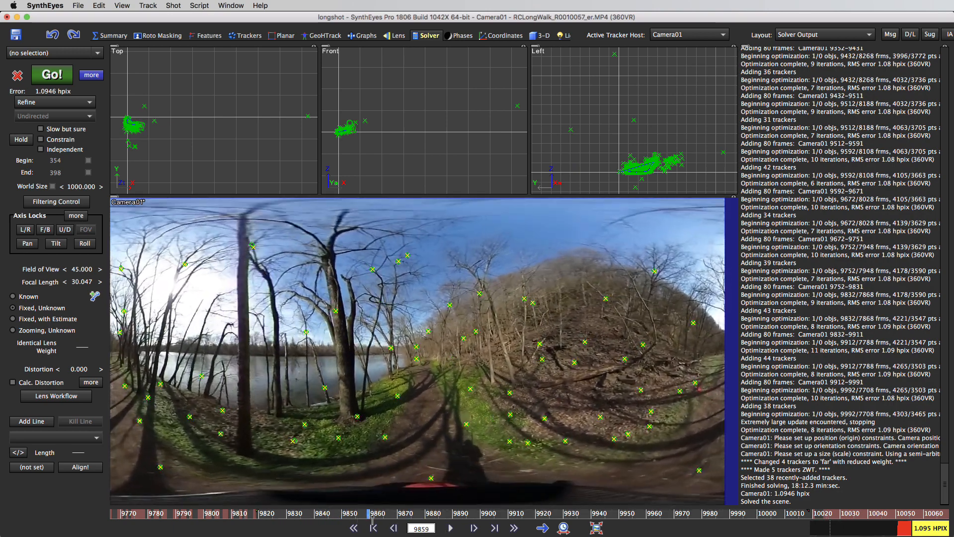
left_click_drag(312, 508, 354, 510)
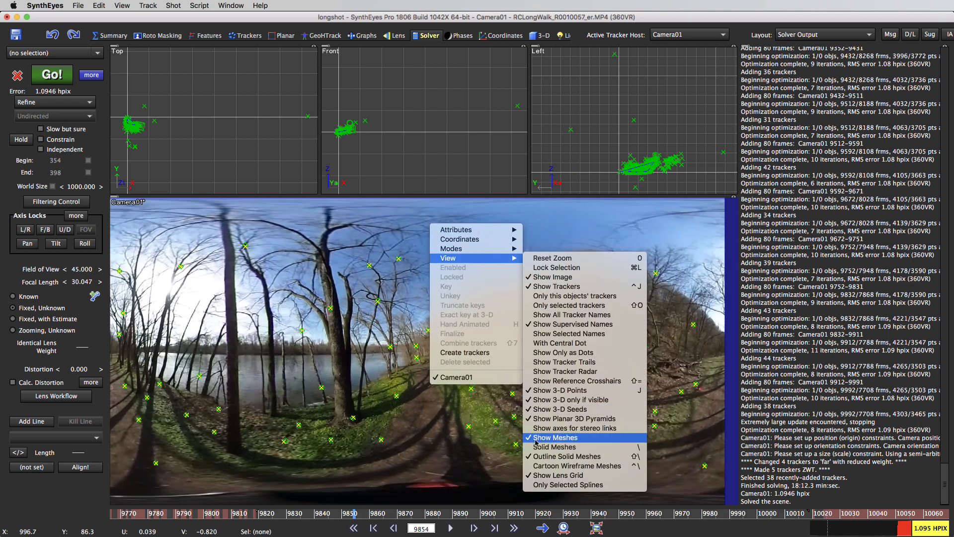
left_click(569, 373)
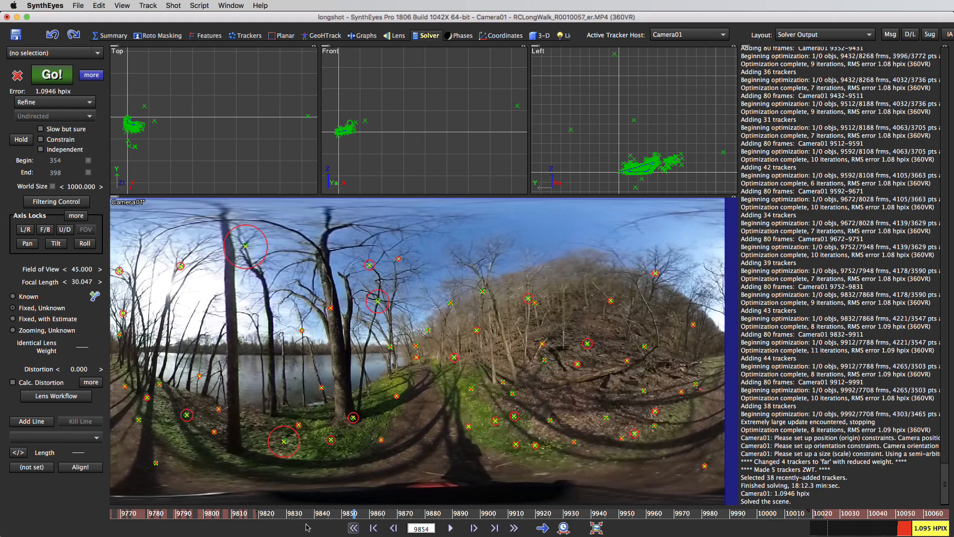
Step: Delete the tracker with the large radar circle high in the tree branches at frame 9907
mouse_move(295, 515)
left_mouse_down()
mouse_move(696, 524)
mouse_move(482, 512)
mouse_move(480, 497)
mouse_move(515, 503)
mouse_move(501, 503)
left_mouse_up()
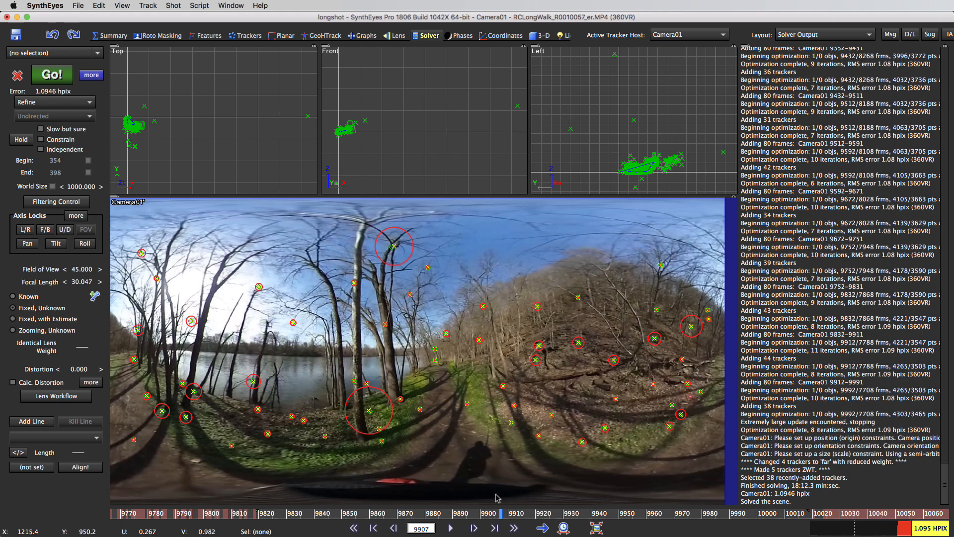
left_click(395, 244)
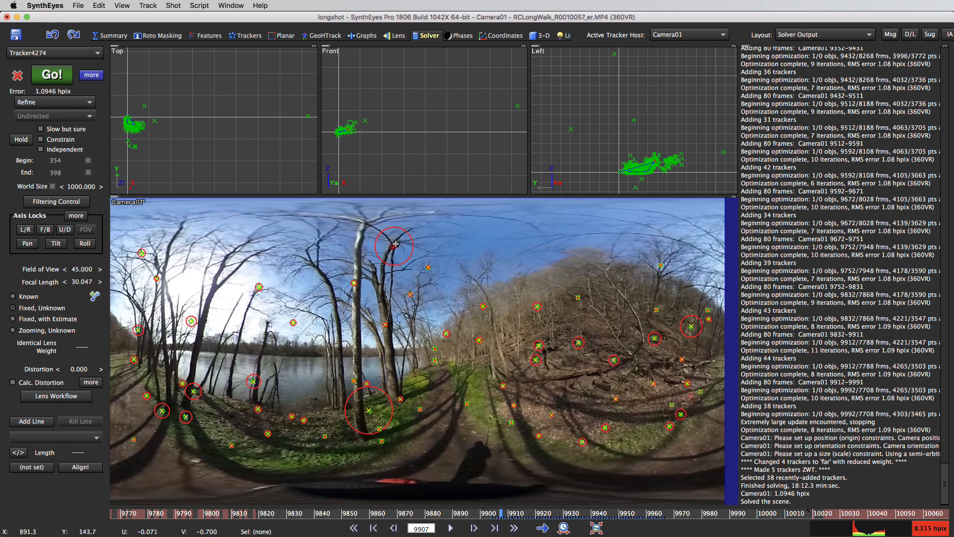
key("Delete")
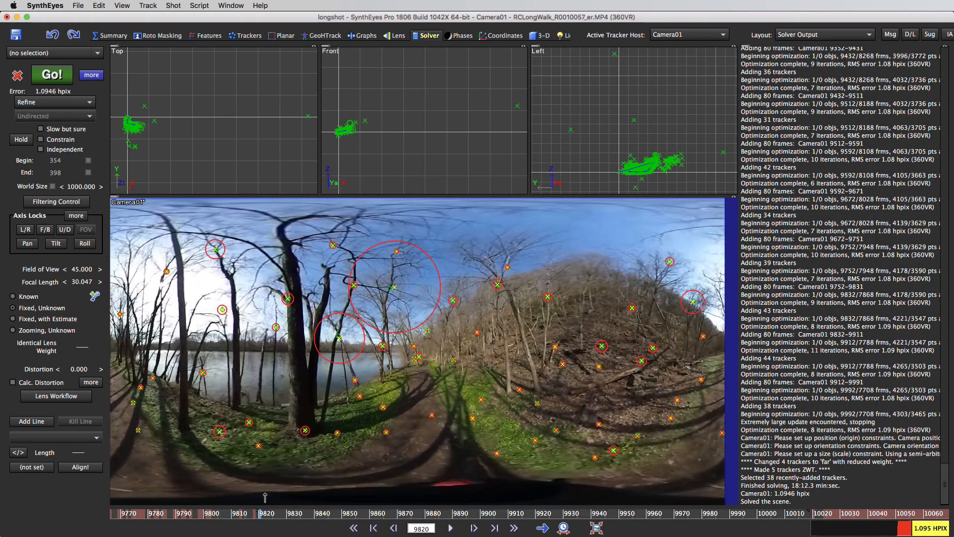
Step: Check the radar circles between frames 9818 and 9927, and delete the two trackers with the largest circles around frame 9820
left_click_drag(265, 497, 312, 503)
left_click_drag(732, 526, 587, 525)
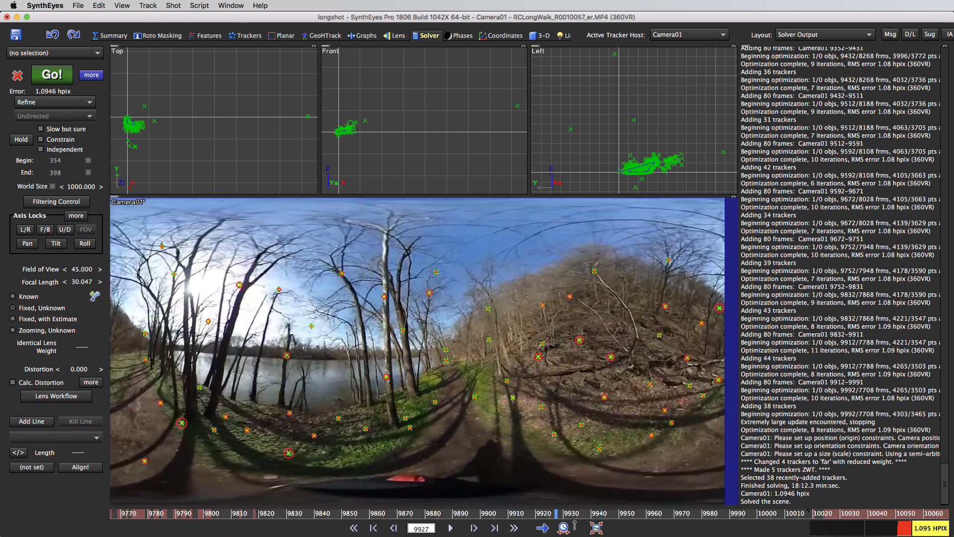
left_click_drag(575, 525, 597, 526)
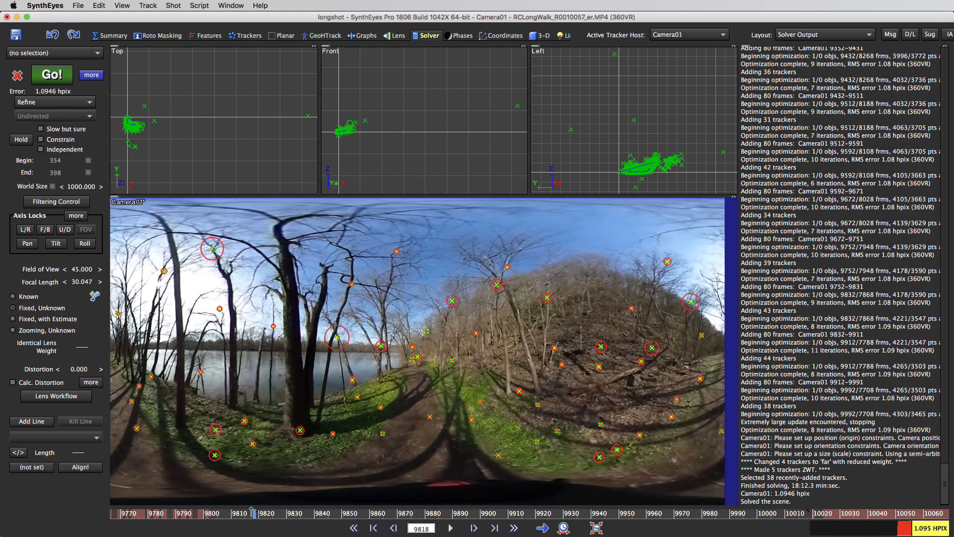
left_click_drag(275, 512, 260, 513)
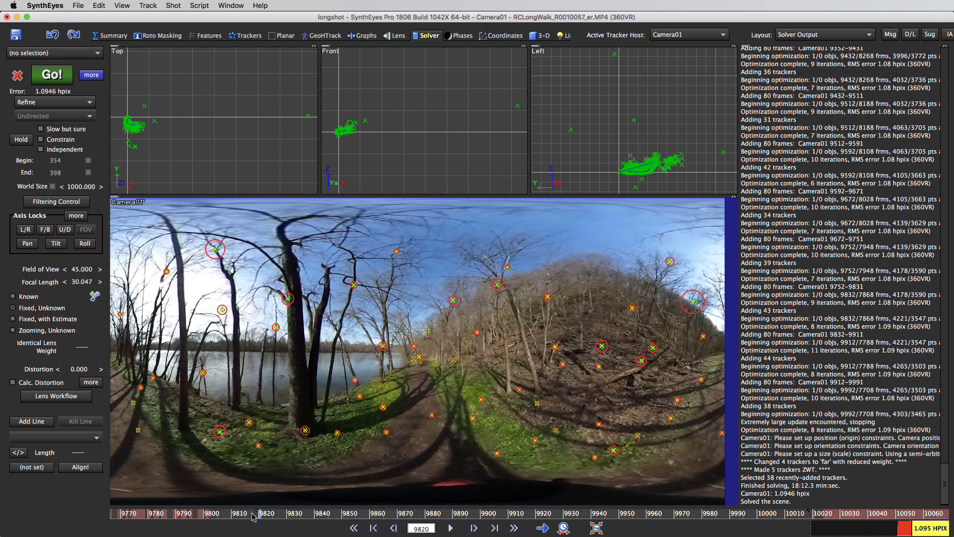
Step: Delete the tracker with the largest radar circle, on the wooded hillside at frame 9792
middle_click_drag(263, 515, 451, 515)
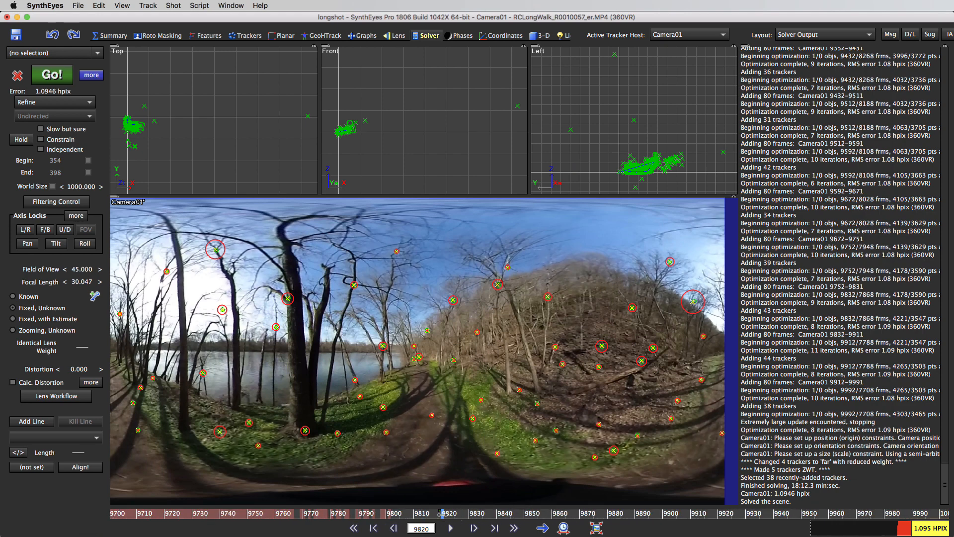
left_click_drag(442, 513, 365, 503)
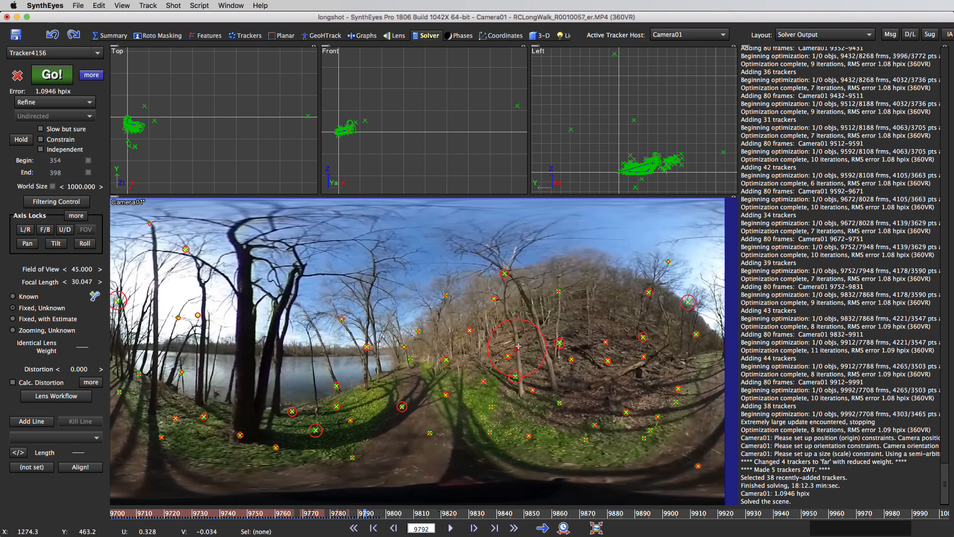
mouse_move(521, 345)
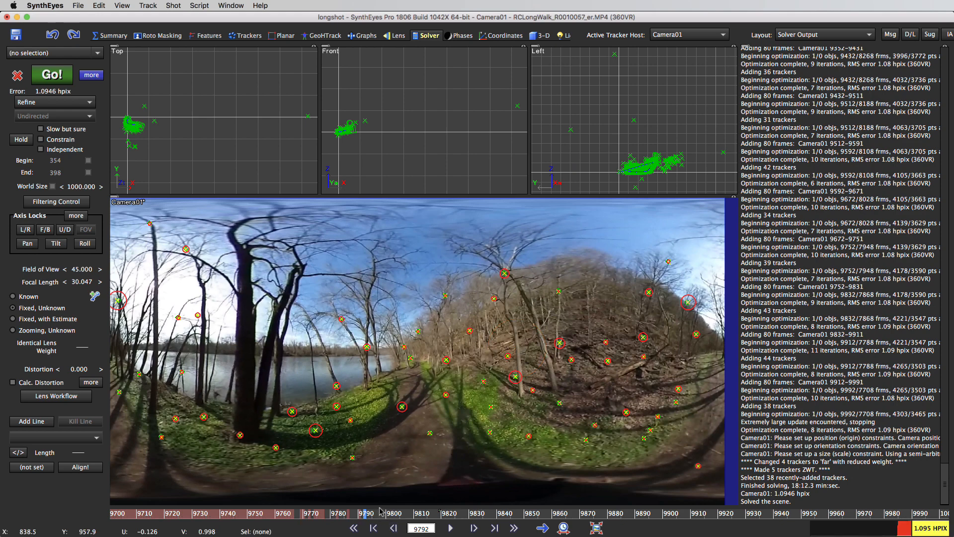
Step: Try turning off Show 3-D only if visible in the camera view at frame 9799, and turn it back on
mouse_move(366, 515)
left_mouse_down()
mouse_move(227, 515)
mouse_move(386, 515)
left_mouse_up()
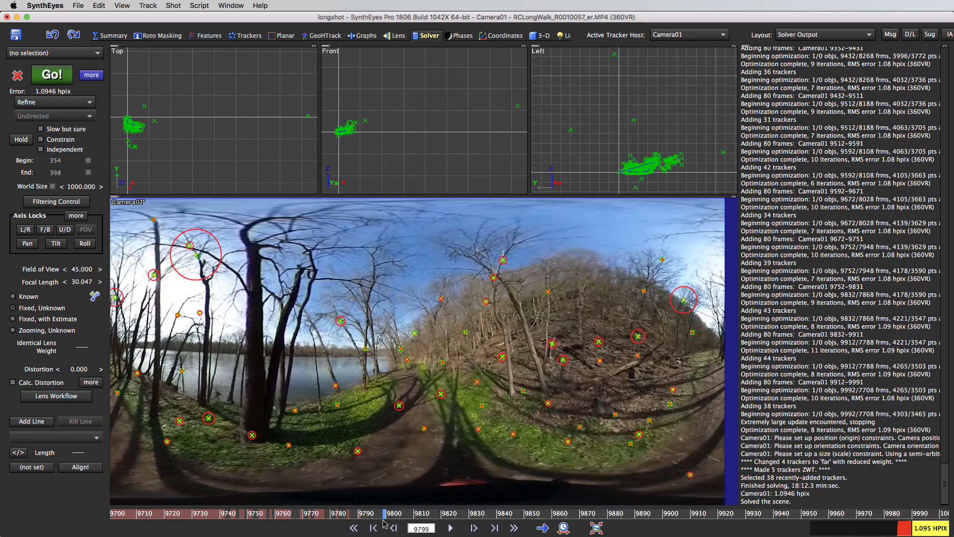
right_click(378, 221)
mouse_move(419, 254)
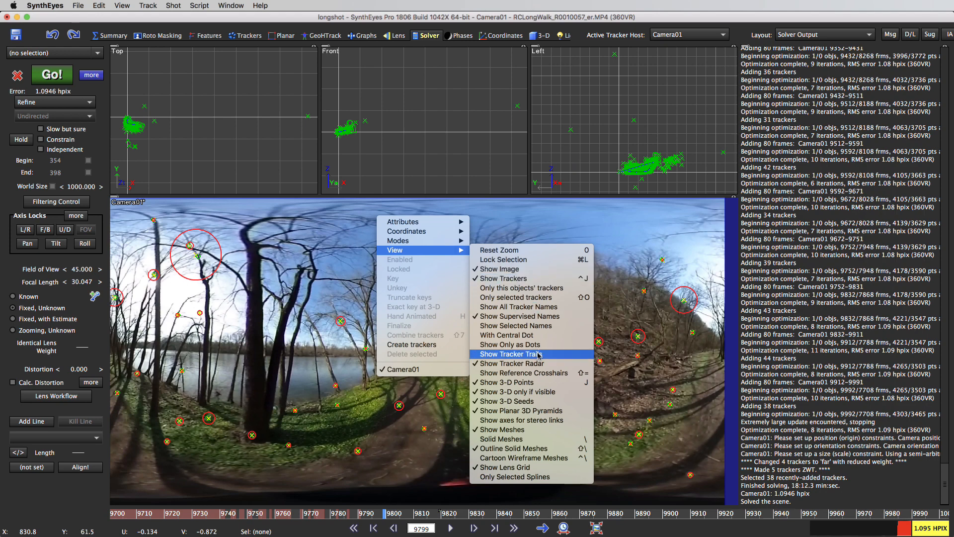
left_click(538, 392)
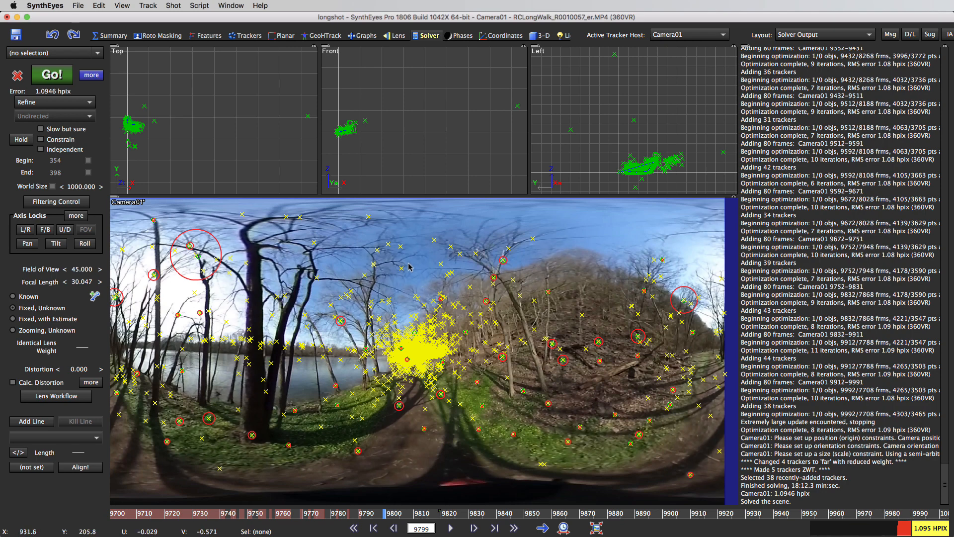
right_click(411, 228)
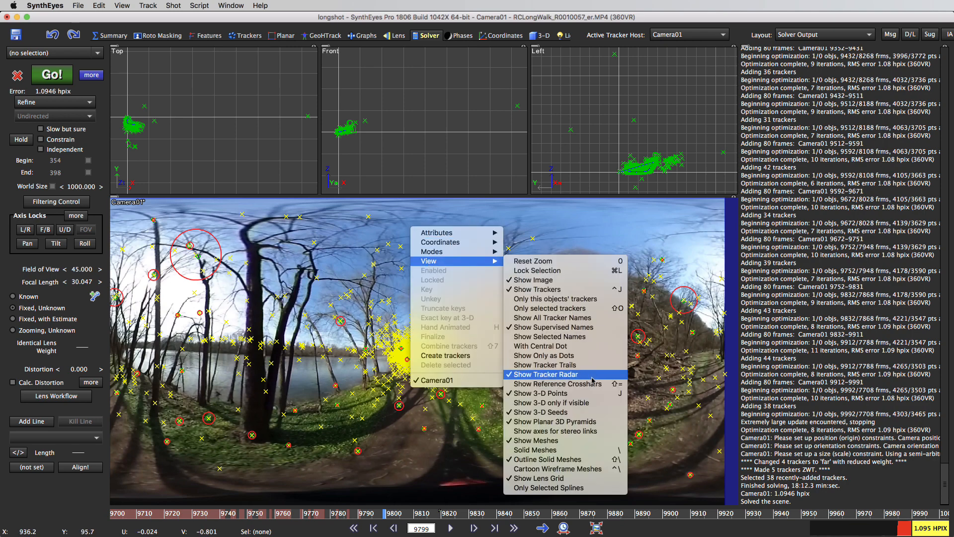
left_click(587, 405)
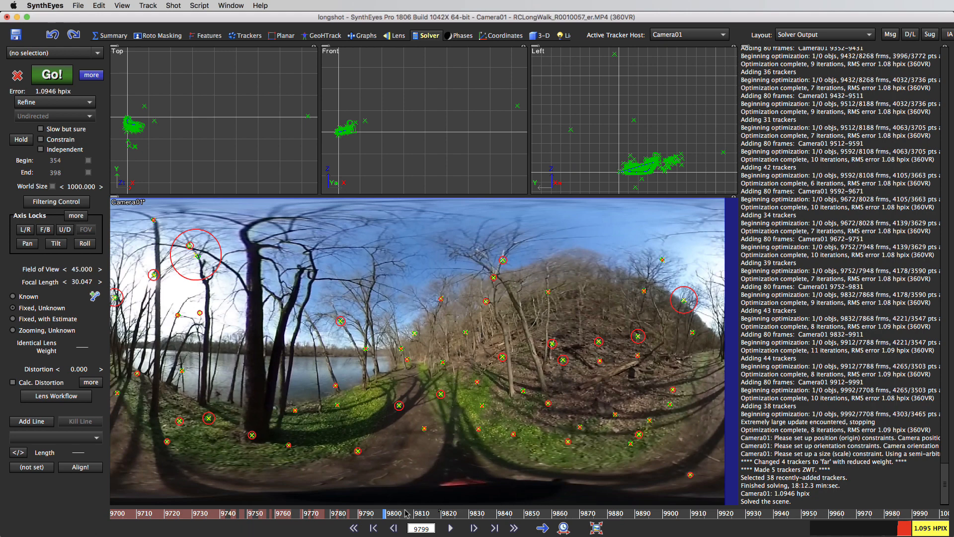
Step: Advance to frame 9807 and delete the tracker with the large radar circle in the branches beside the thick tree trunk
left_click(450, 528)
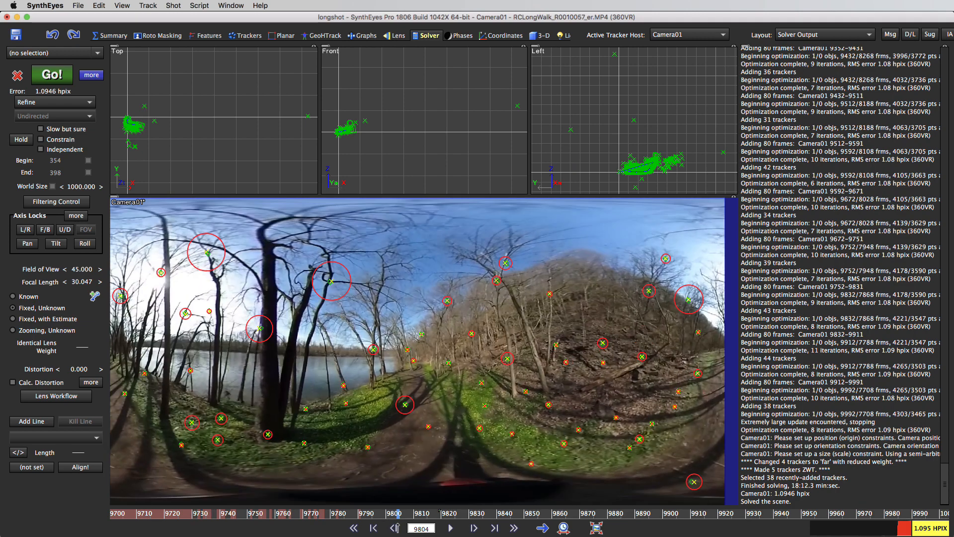
left_click_drag(410, 523, 407, 527)
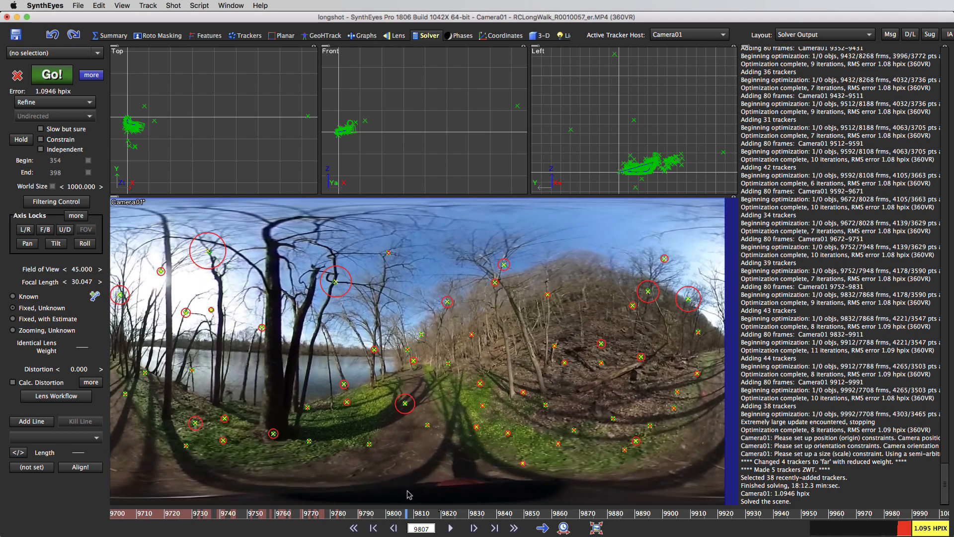
left_click(336, 282)
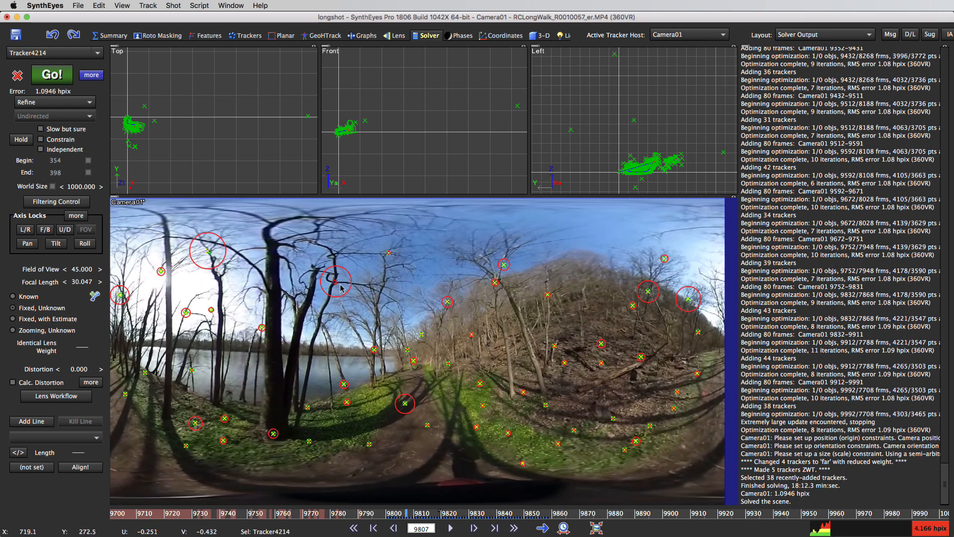
key("Delete")
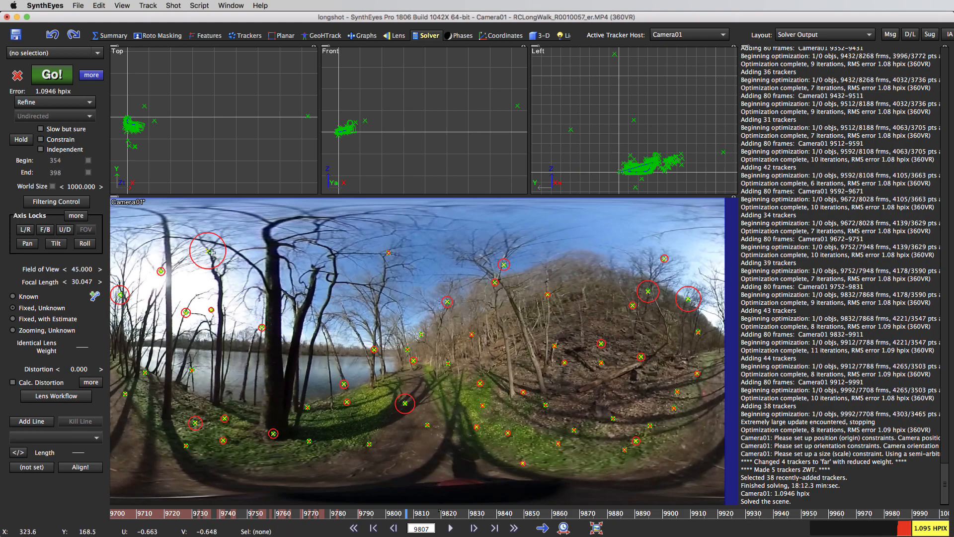
Step: Go to frame 9932 and unsolve 200 frames from the shot's end, with a minimum of 12 frames and 12 trackers, using the Unsolve frames script
left_click_drag(411, 521, 755, 525)
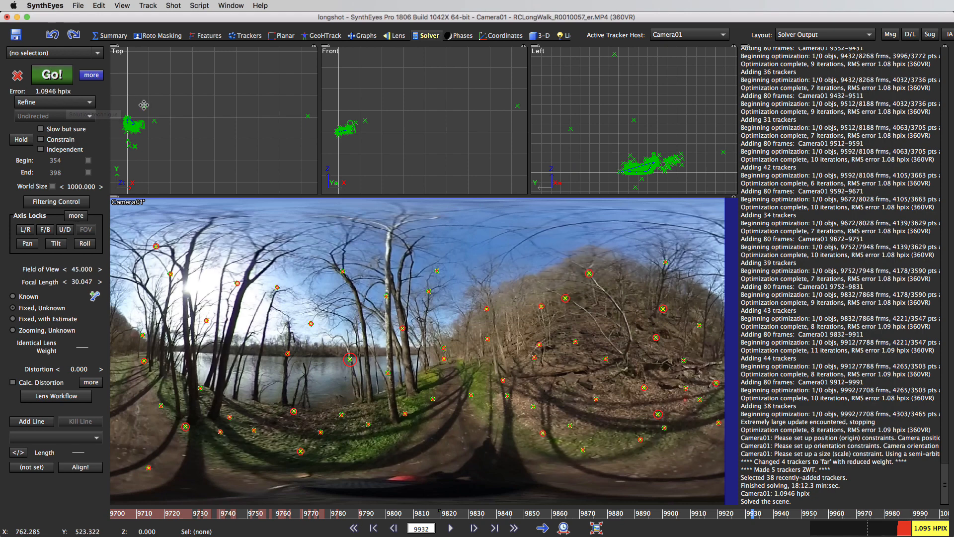
left_click(198, 6)
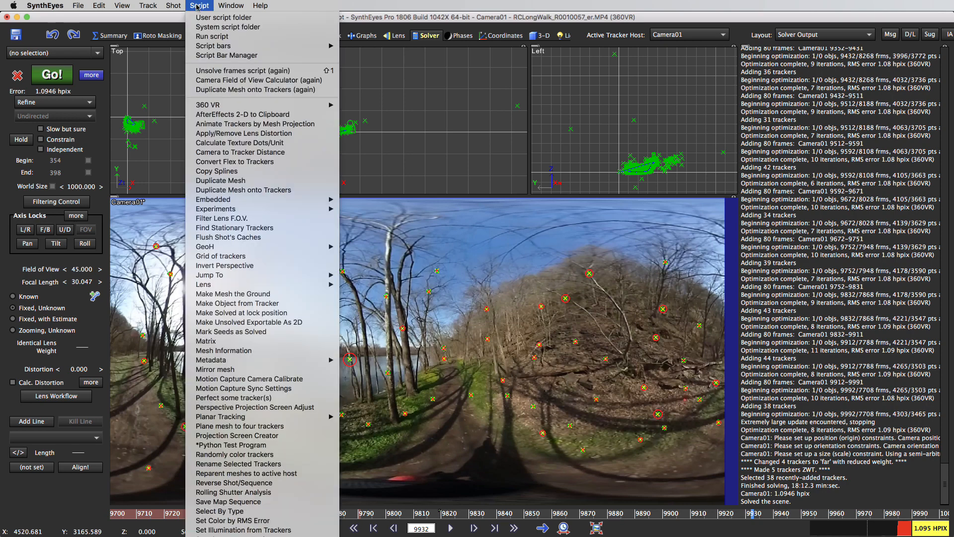
left_click(232, 71)
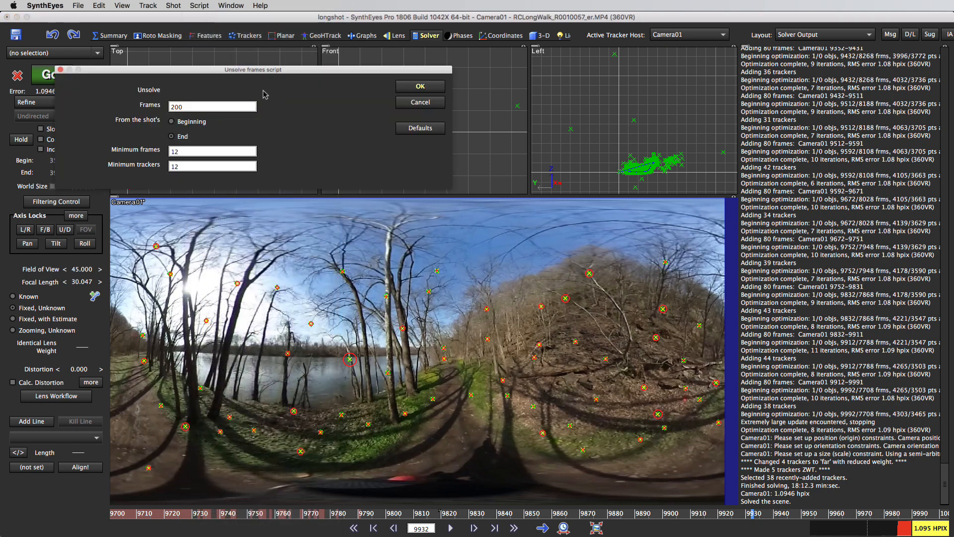
left_click_drag(238, 69, 334, 119)
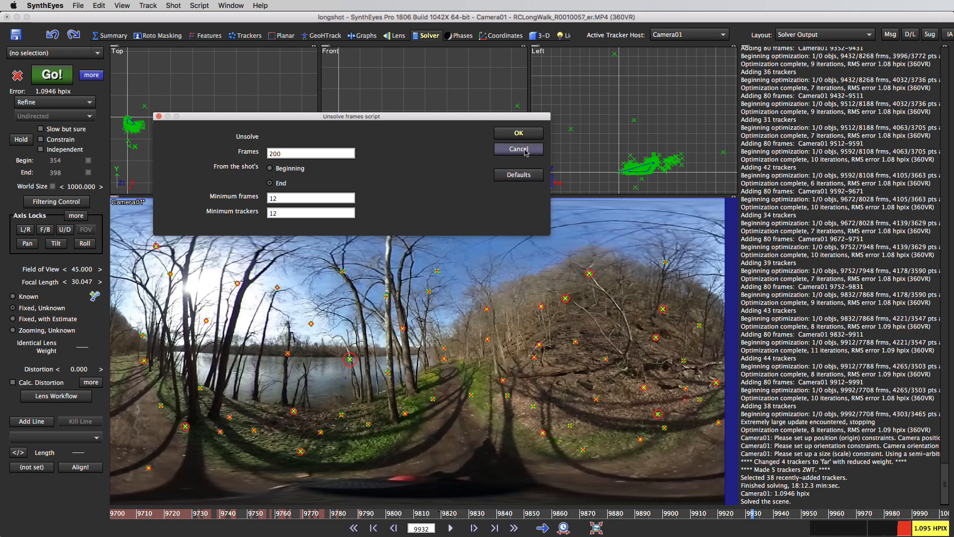
left_click(519, 134)
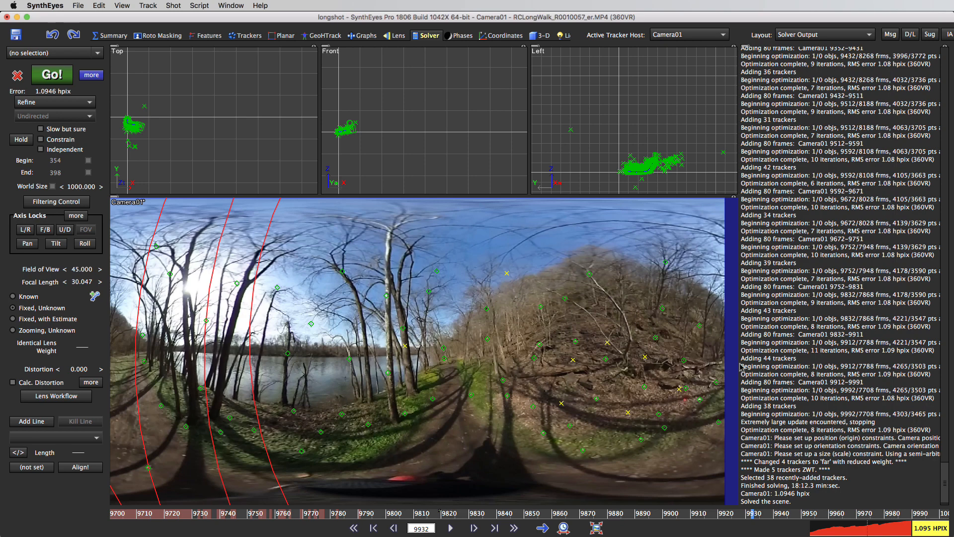
Step: Turn off Show Tracker Radar in the camera view and start solving again in Refine mode
right_click(458, 235)
mouse_move(515, 273)
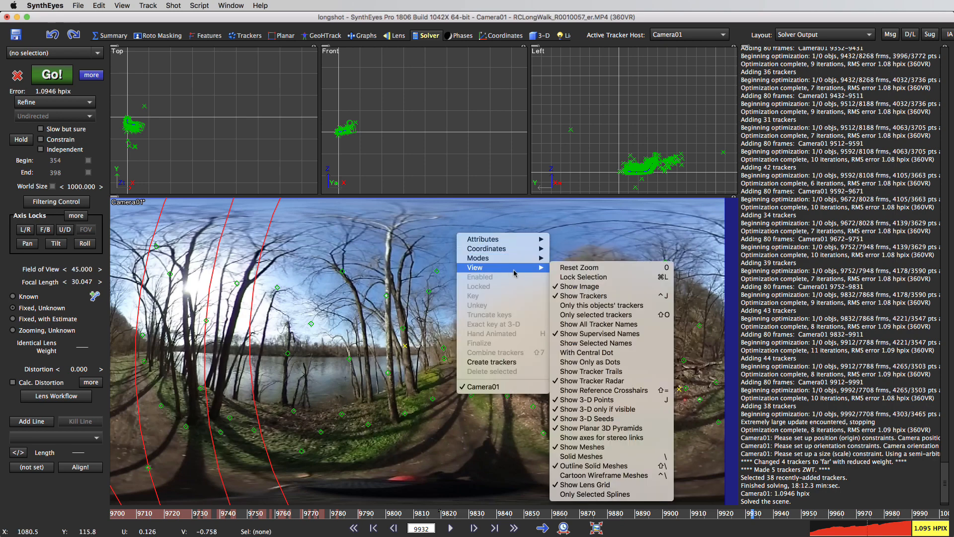
left_click(591, 381)
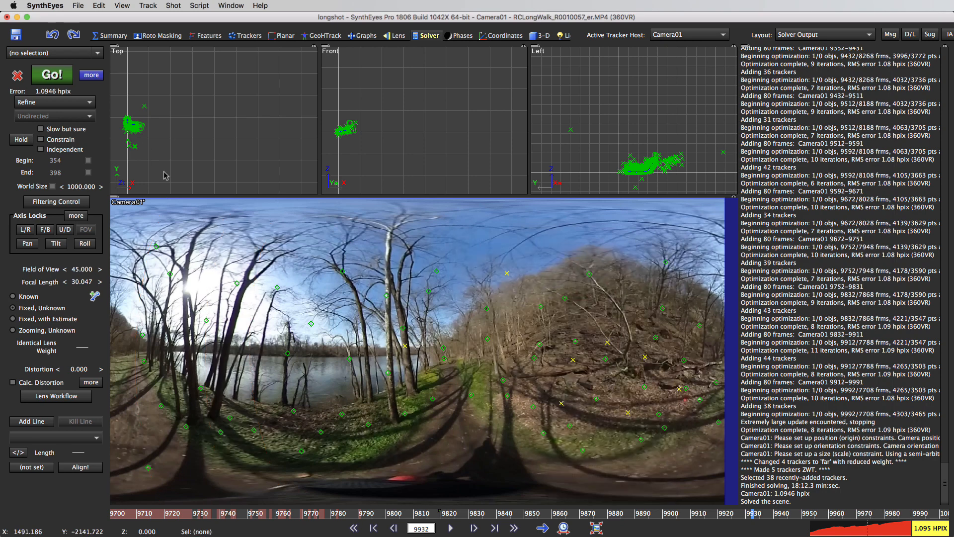
left_click(52, 77)
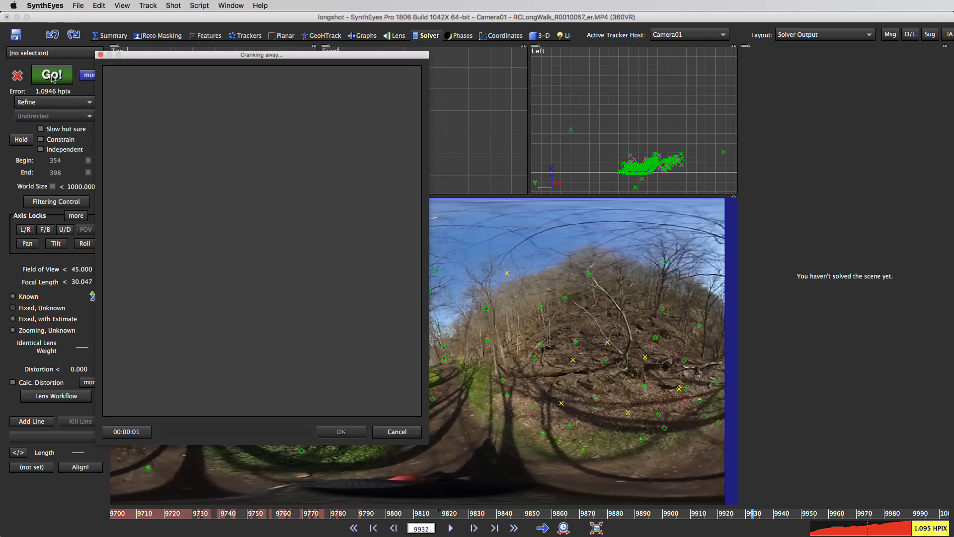
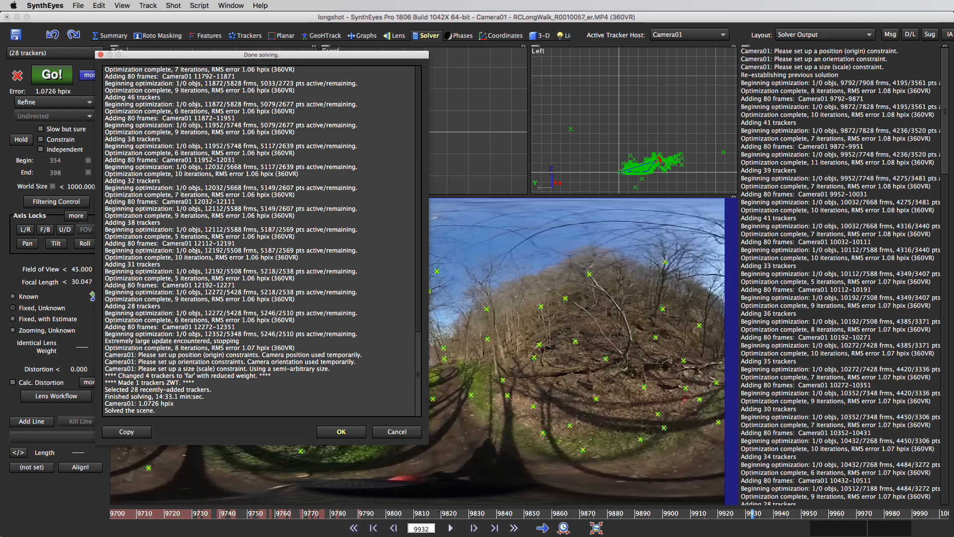
Step: Accept the finished solve, show the entire shot on the time bar, and set the current frame to 12114
left_click(342, 432)
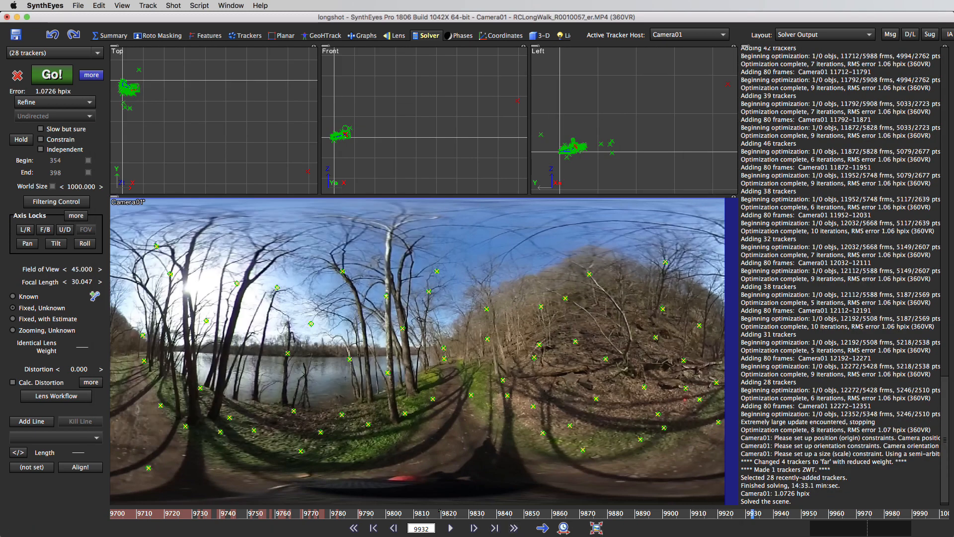
left_click(563, 528)
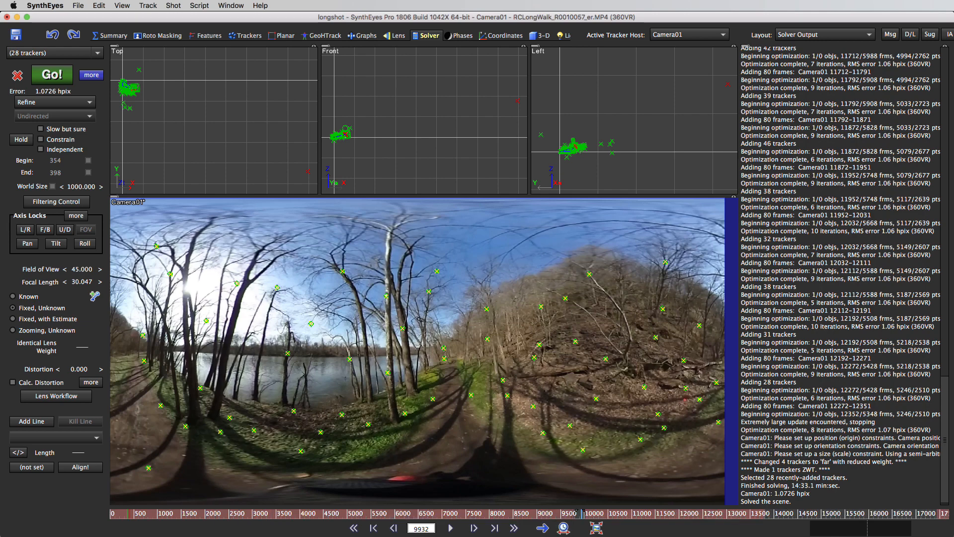
right_click(685, 518)
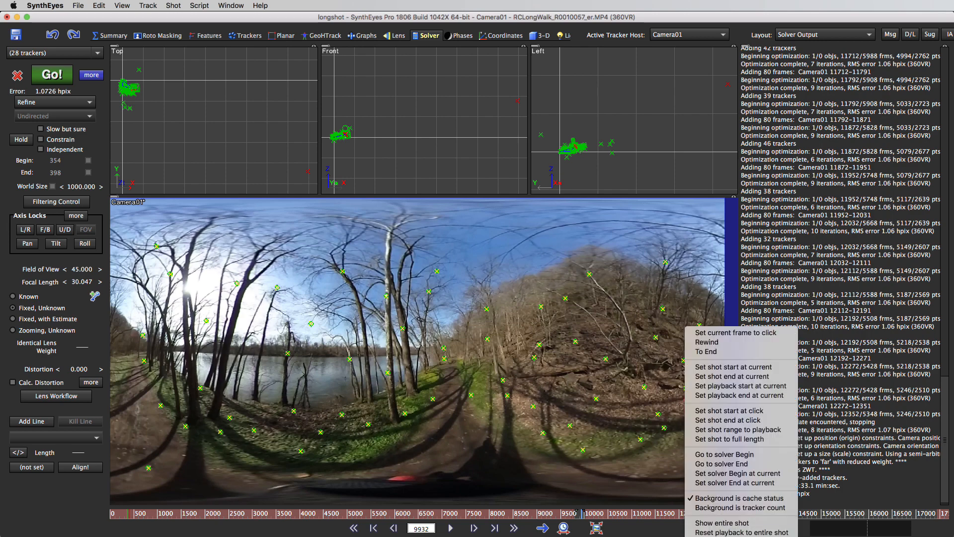
key("Escape")
right_click(703, 517)
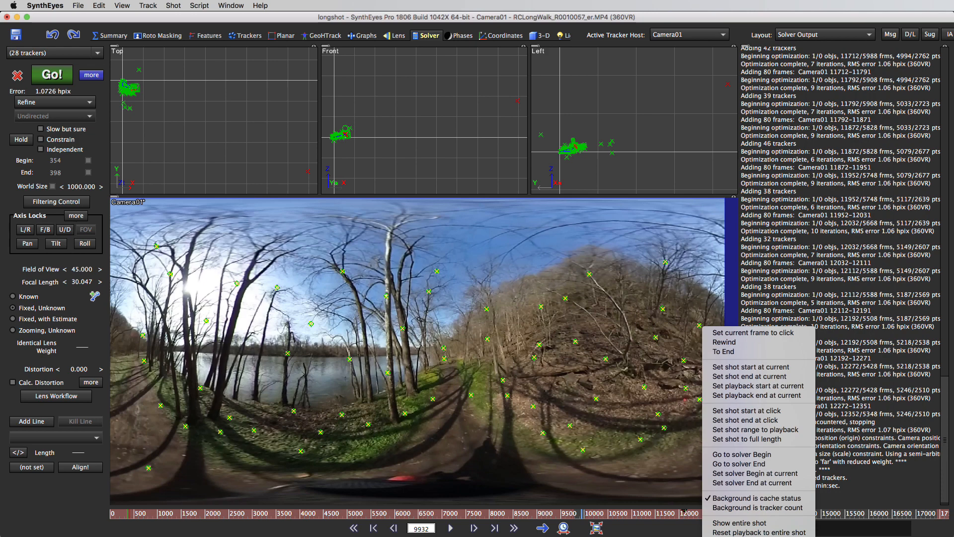
key("Escape")
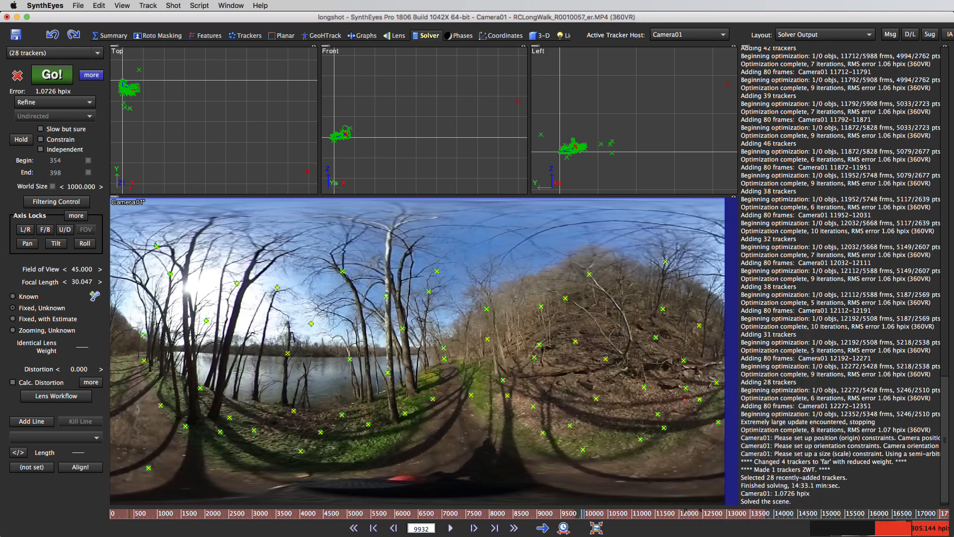
right_click(702, 517)
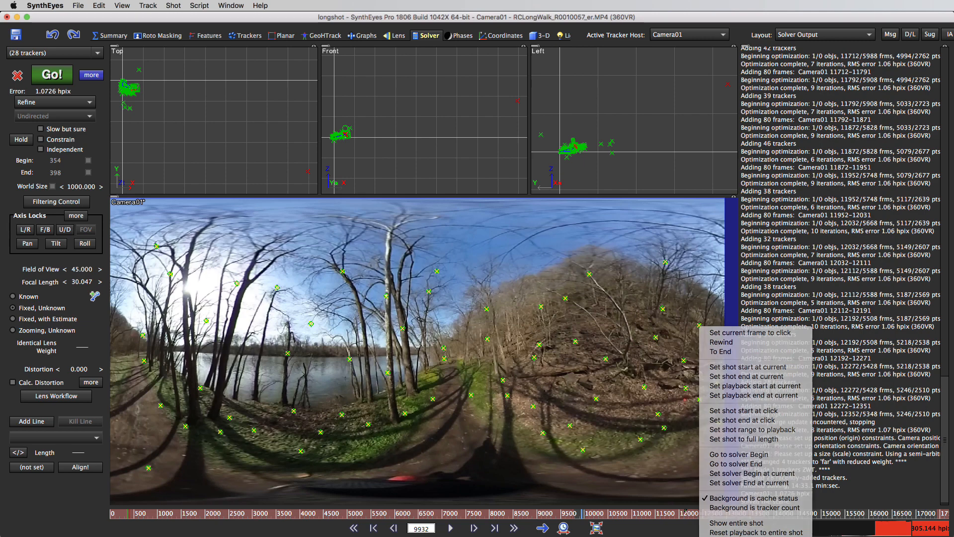
left_click(750, 332)
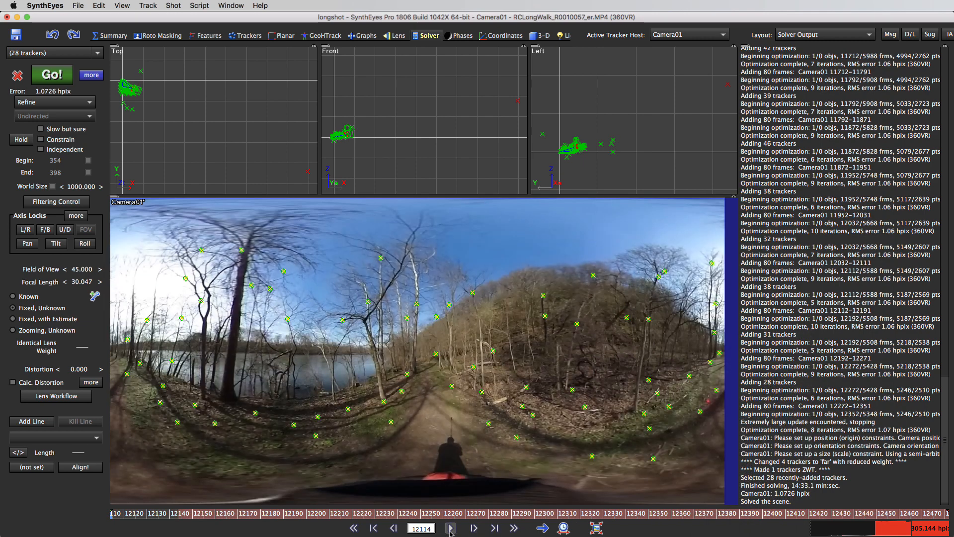
Step: Play and scrub on to frame 12244 and delete the tracker in the trees at the hillside edge of the panorama
left_click(450, 529)
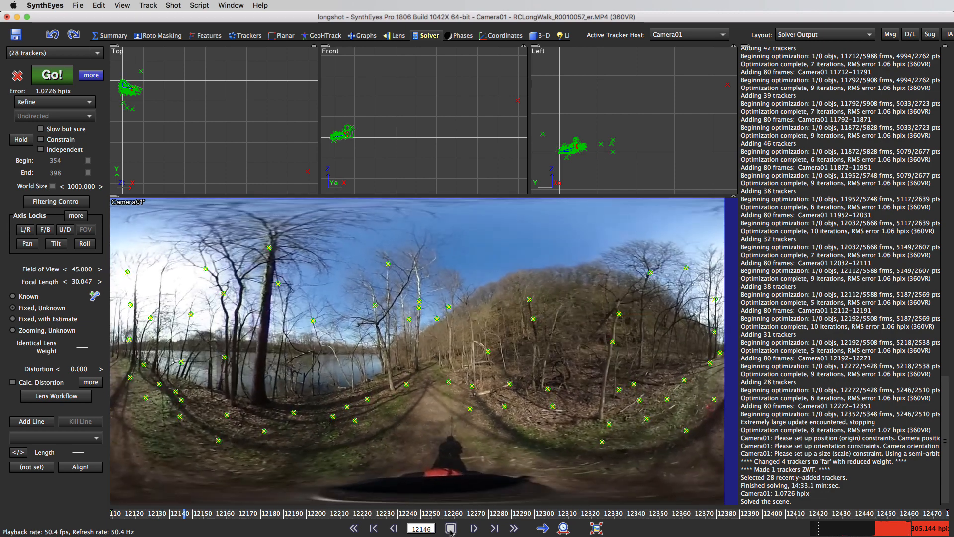
left_click(451, 528)
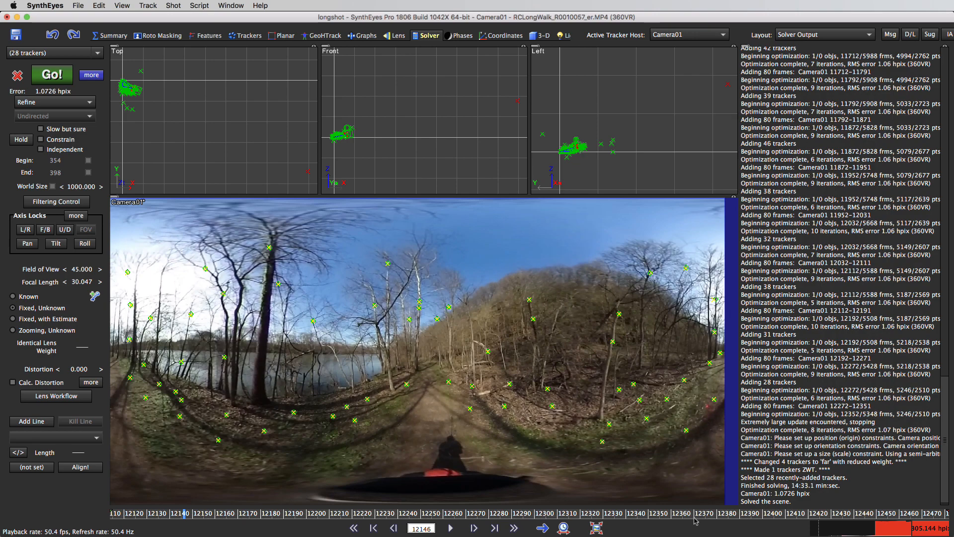
left_click(649, 513)
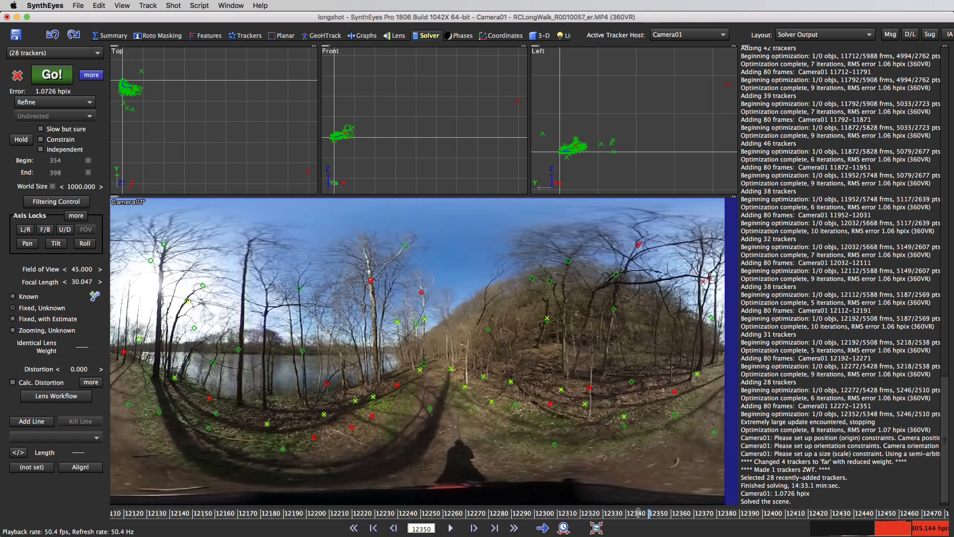
left_click_drag(638, 512, 408, 472)
left_click(715, 320)
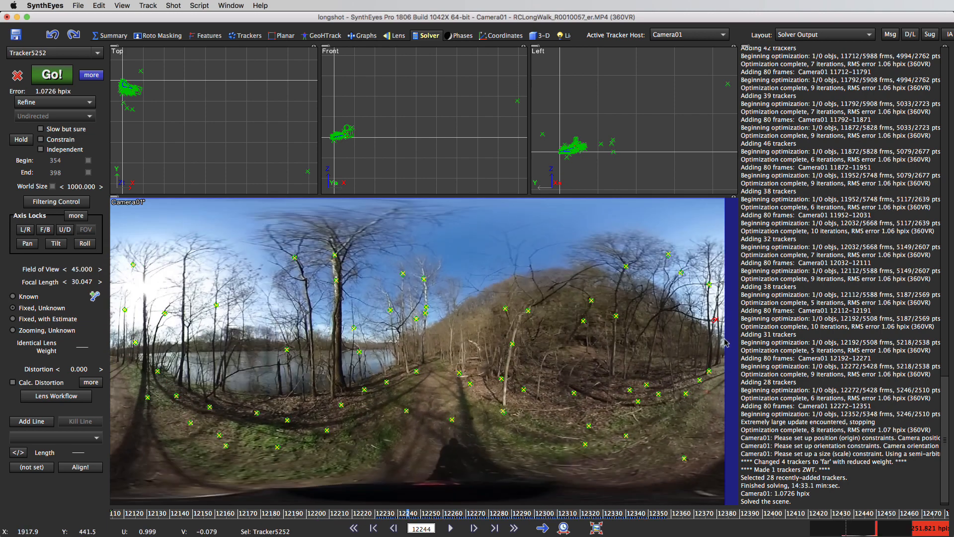
left_click(714, 337)
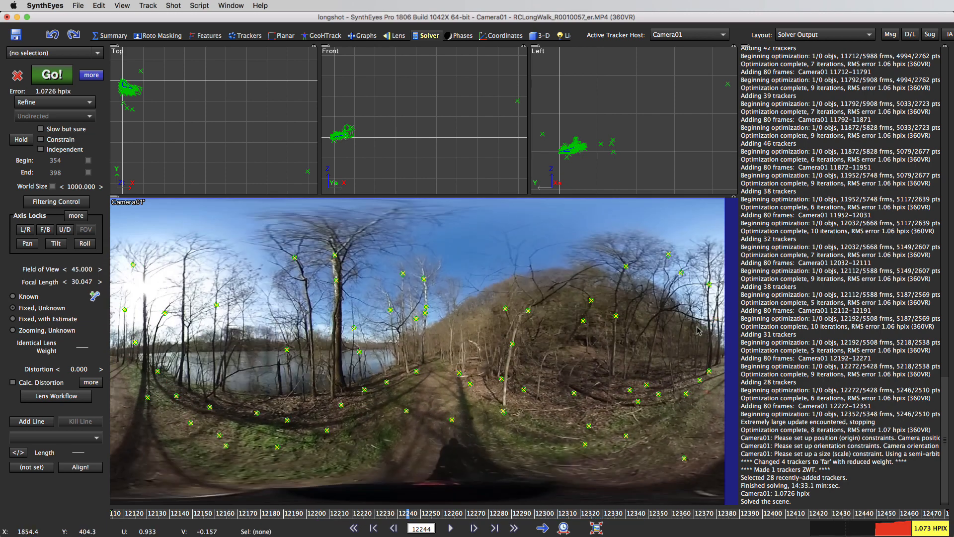
Step: Turn on Show Tracker Radar in the camera view
right_click(511, 282)
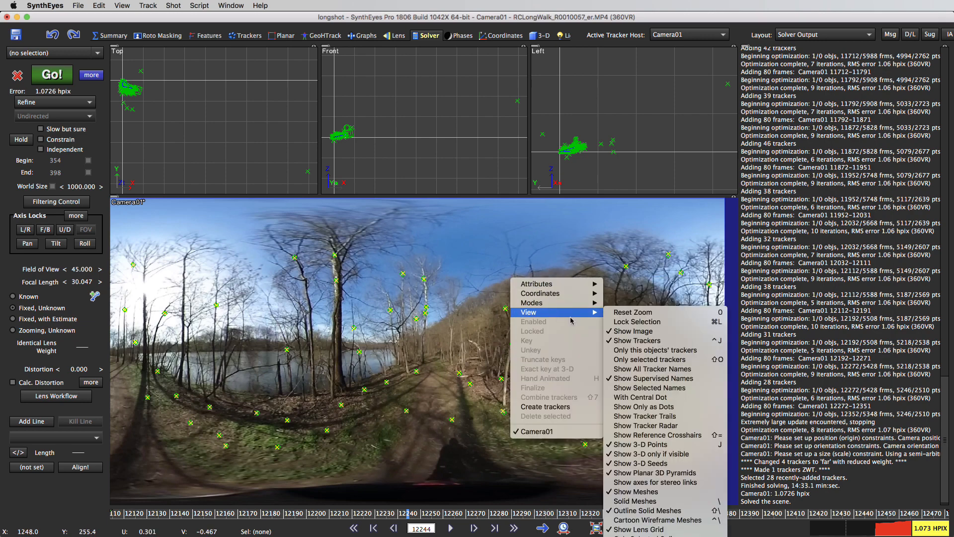
mouse_move(601, 313)
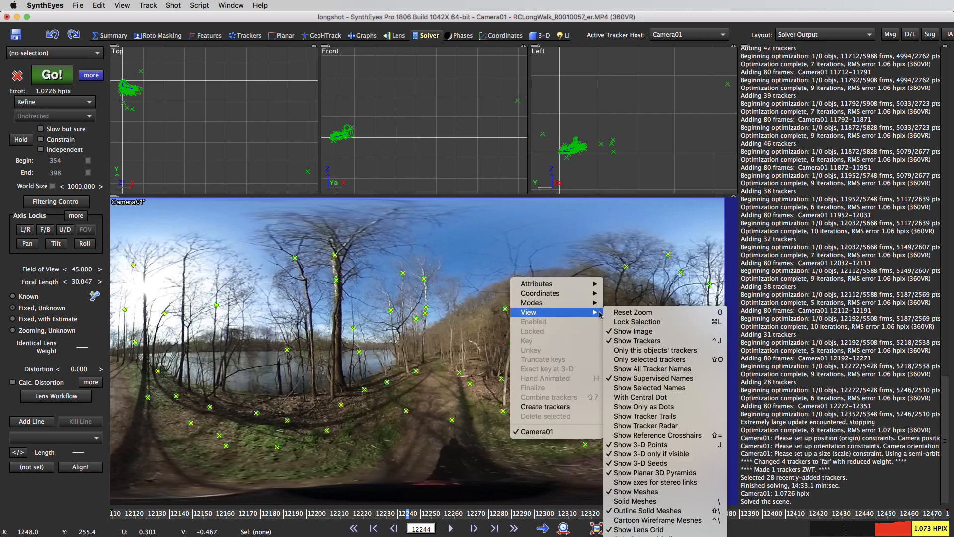
left_click(696, 431)
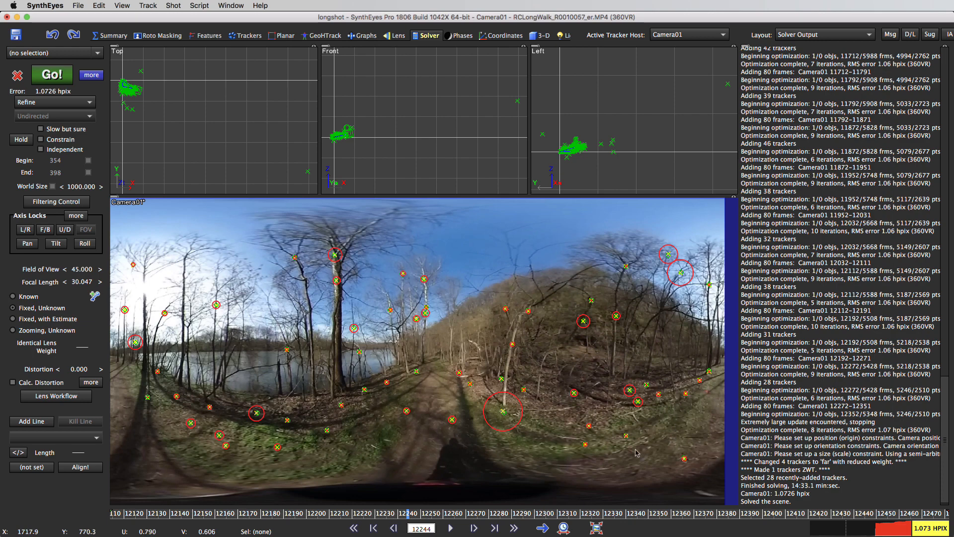
Step: Scrub back to frame 12182 and delete the tracker with the very large radar circle at the hillside edge of the panorama
left_click(411, 515)
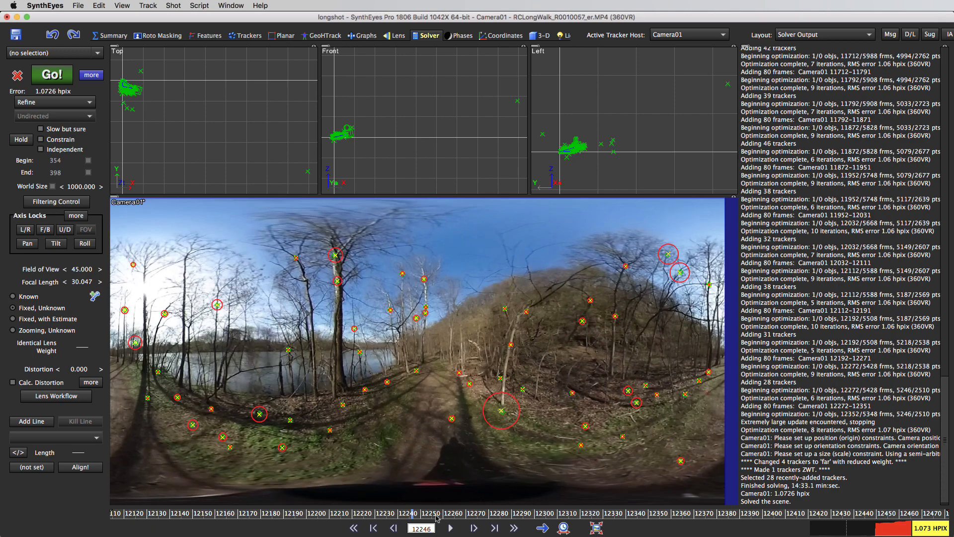
middle_click_drag(433, 515, 526, 536)
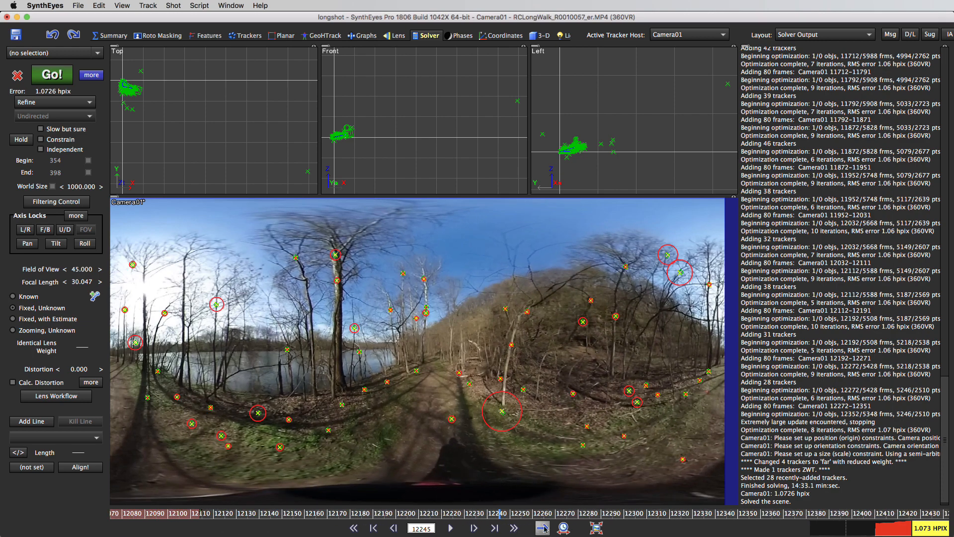
mouse_move(547, 515)
left_mouse_down()
mouse_move(232, 458)
mouse_move(355, 478)
left_mouse_up()
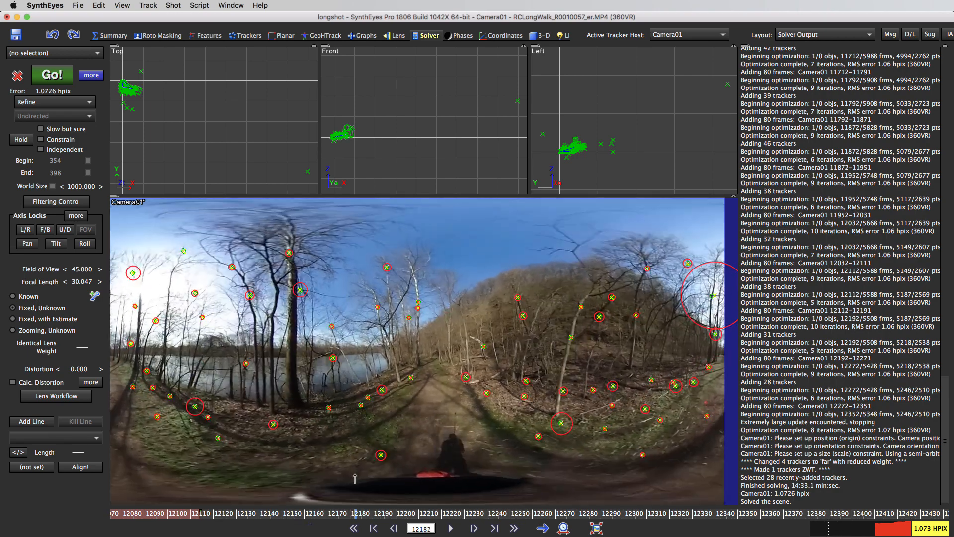
left_click(712, 297)
key("Delete")
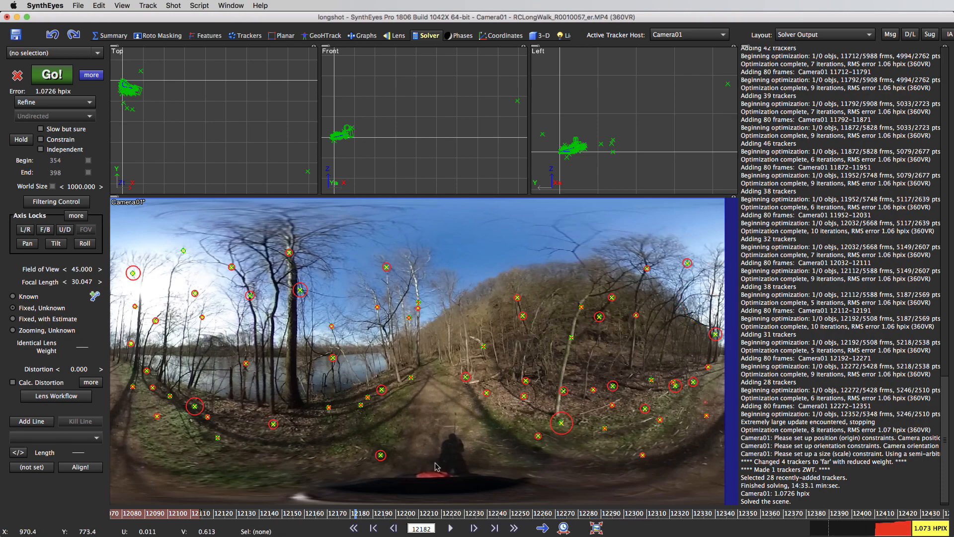
Step: Check the radar circles between frames 12083 and 12310, then delete the tracker on the hill's skyline at frame 12114
left_click_drag(362, 516, 196, 493)
left_click(450, 528)
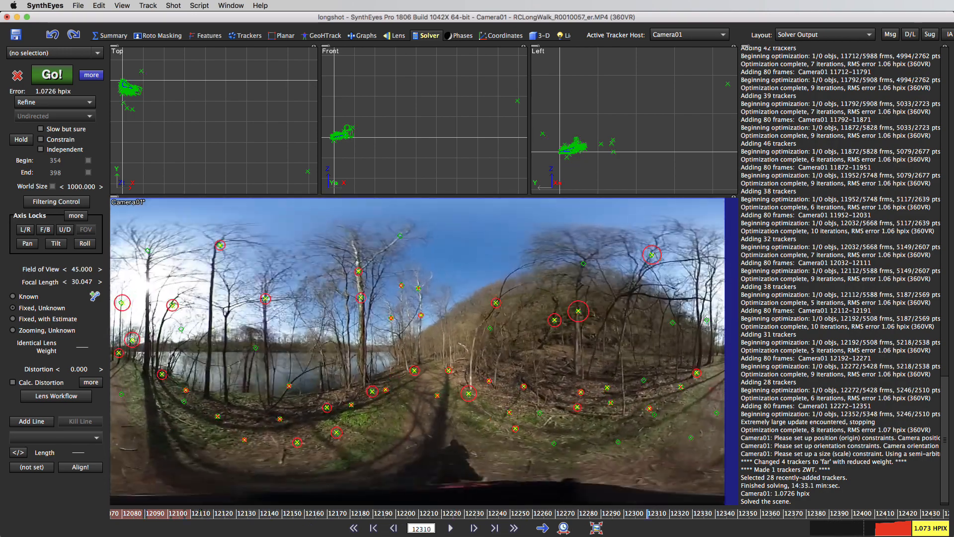
left_click_drag(851, 514, 132, 452)
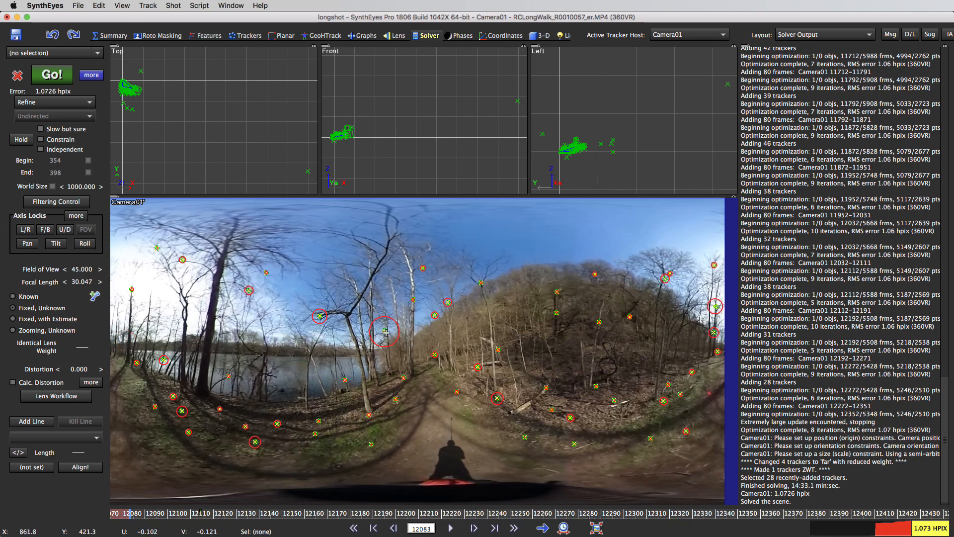
left_click_drag(209, 515, 145, 516)
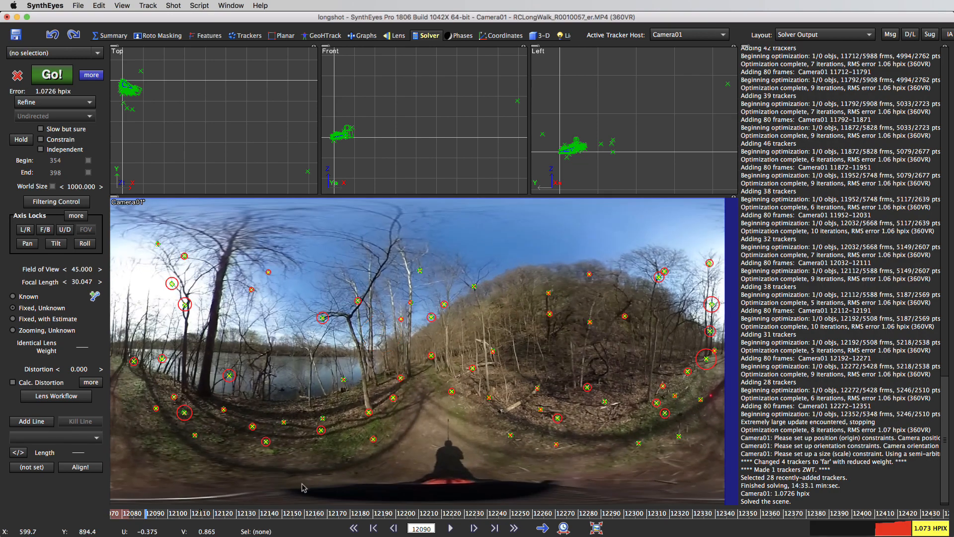
left_click_drag(308, 514, 190, 487)
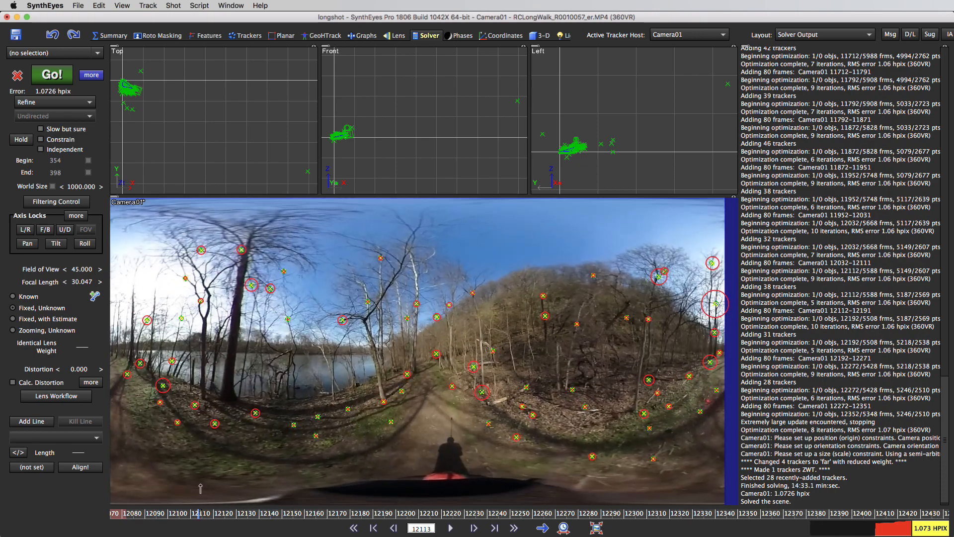
left_click(594, 275)
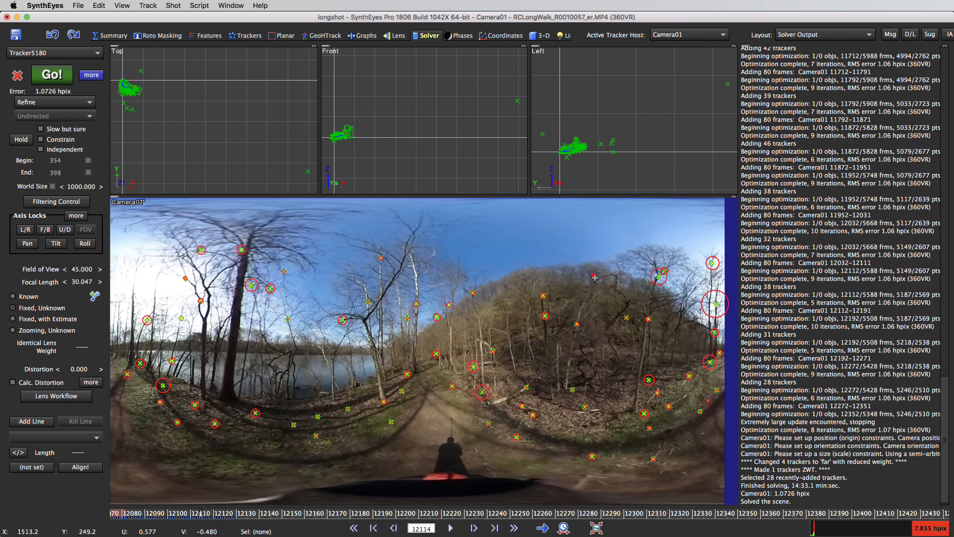
key("Delete")
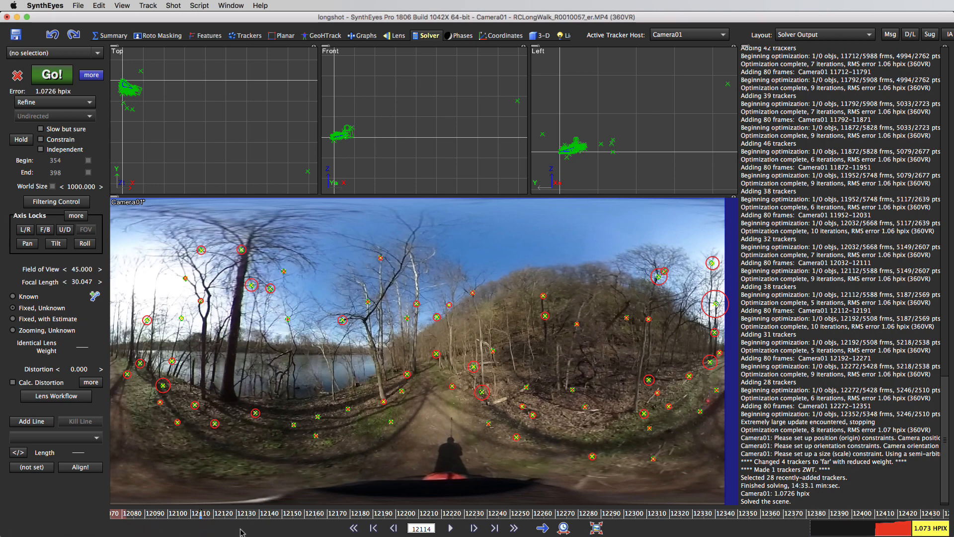
Step: Scrub through frames 12114 to 12281 to examine the radar circles, and select the tracker over the river's far shore to check its error
left_click_drag(212, 508, 359, 509)
left_click_drag(522, 508, 644, 508)
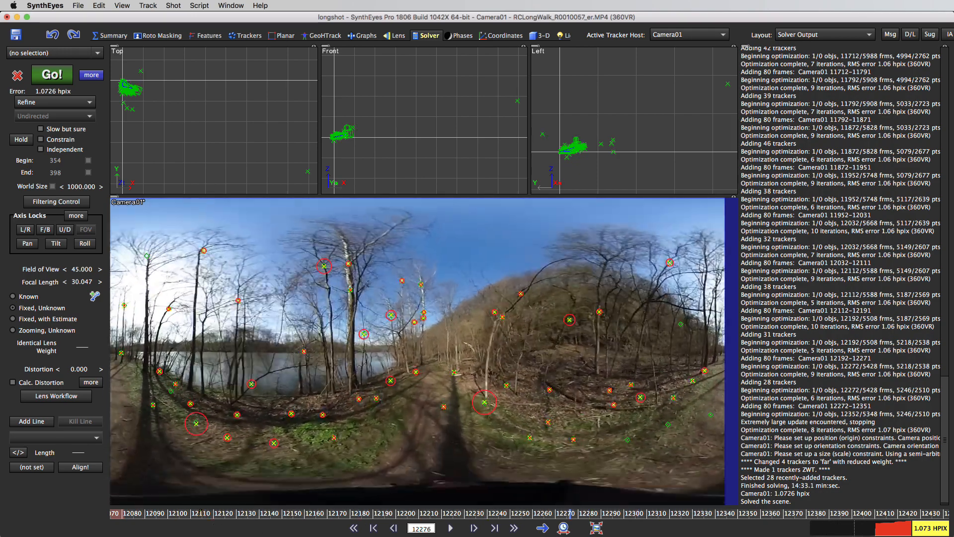
left_click_drag(570, 508, 424, 511)
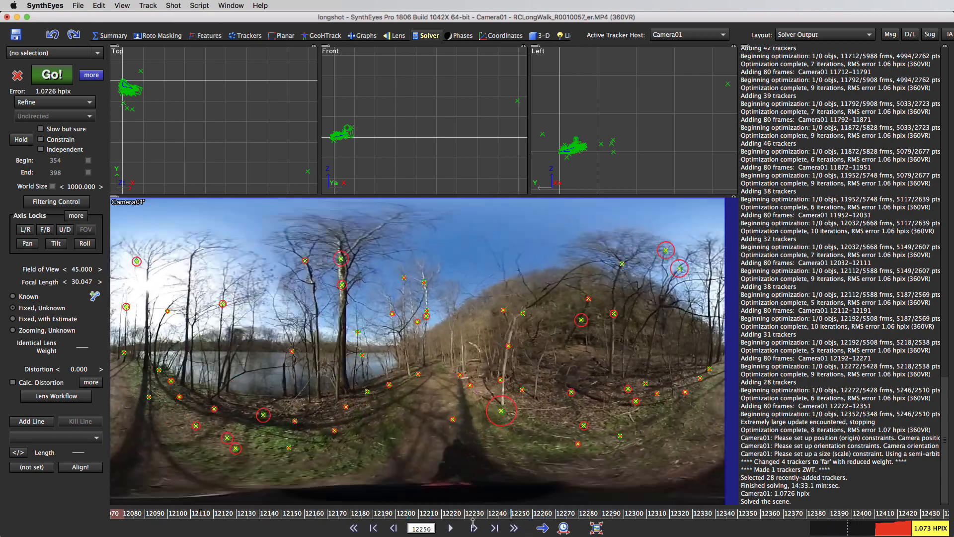
mouse_move(401, 516)
left_mouse_down()
mouse_move(283, 508)
mouse_move(438, 529)
mouse_move(396, 526)
mouse_move(405, 520)
left_mouse_up()
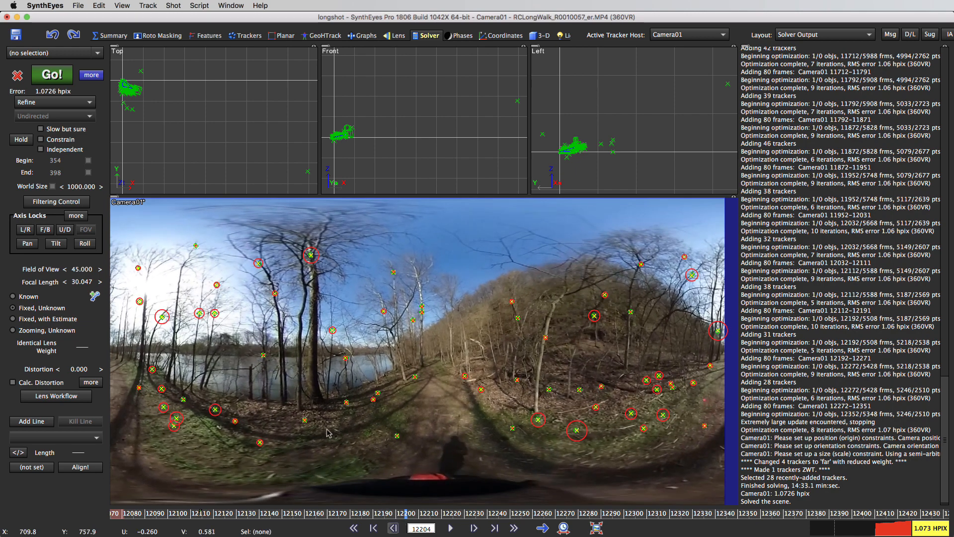
left_click(264, 355)
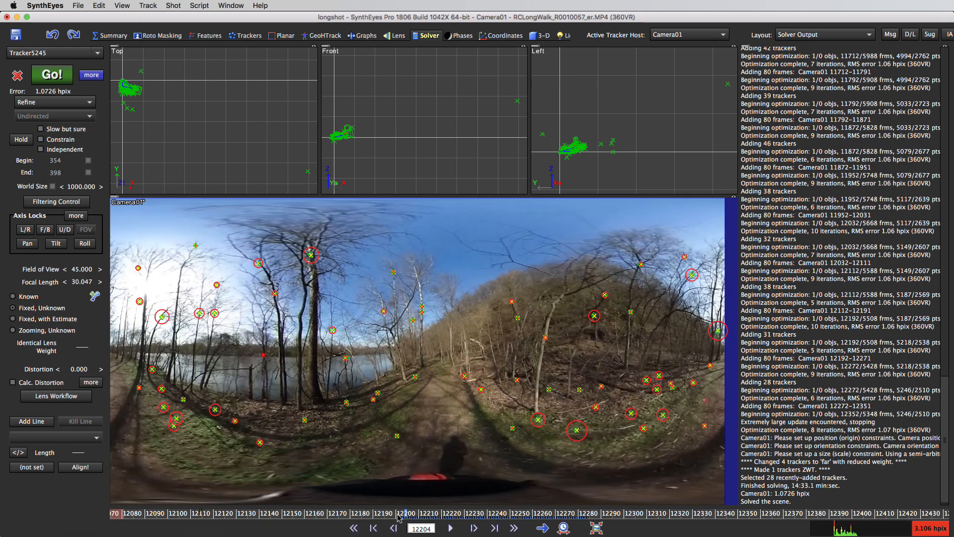
mouse_move(427, 520)
left_mouse_down()
mouse_move(364, 522)
mouse_move(435, 522)
left_mouse_up()
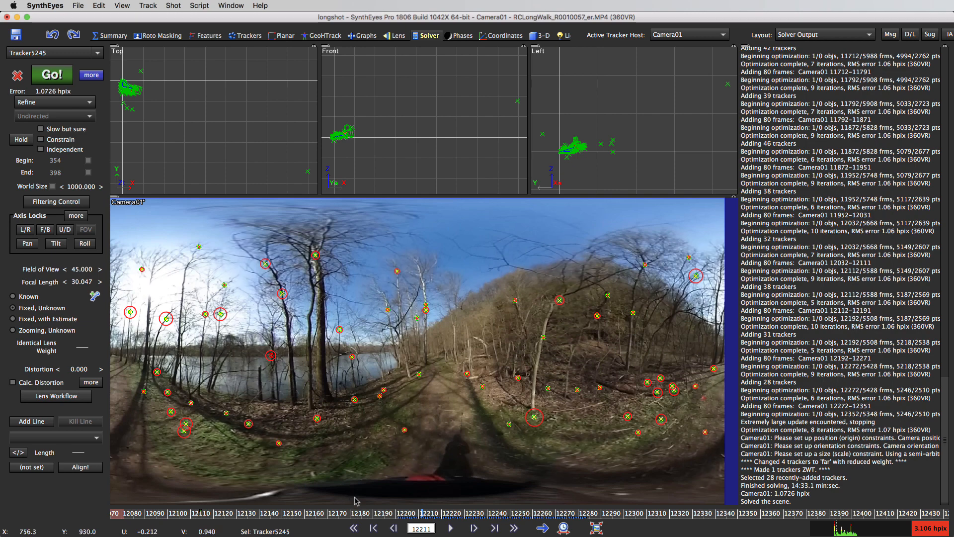
left_click(404, 513)
left_click_drag(383, 513, 582, 513)
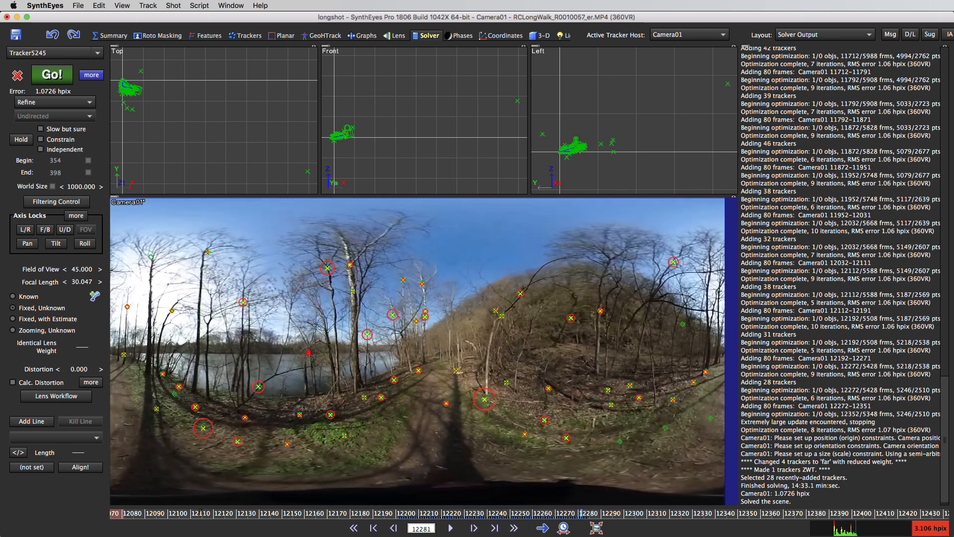
Step: Unsolve 200 frames from the shot's end, with a minimum of 12 frames and 12 trackers, and solve again in Refine mode
left_click(199, 5)
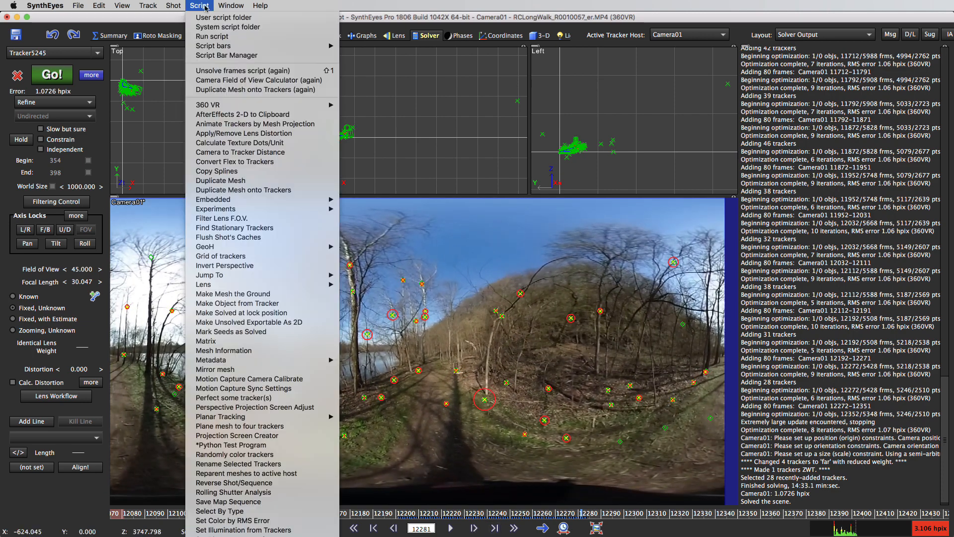
left_click(239, 70)
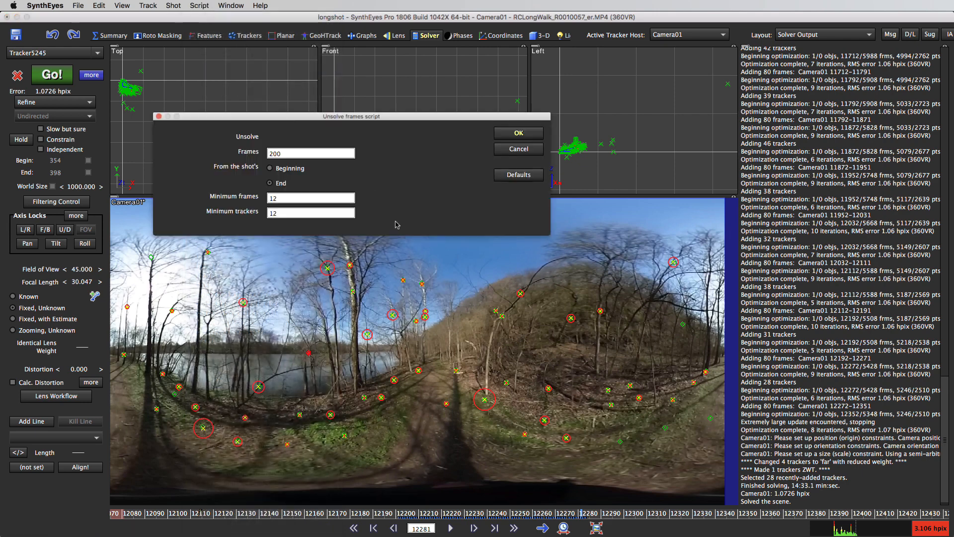
left_click(505, 134)
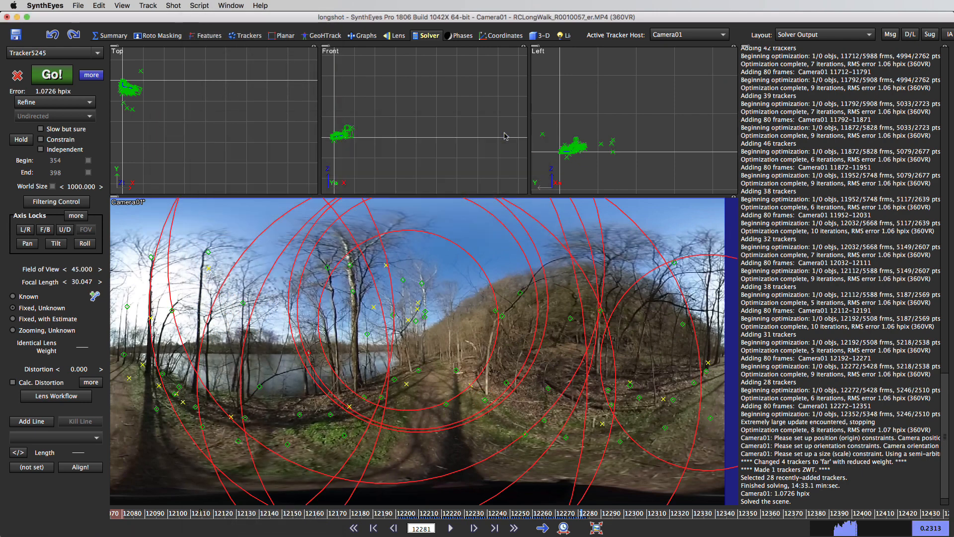
left_click(47, 76)
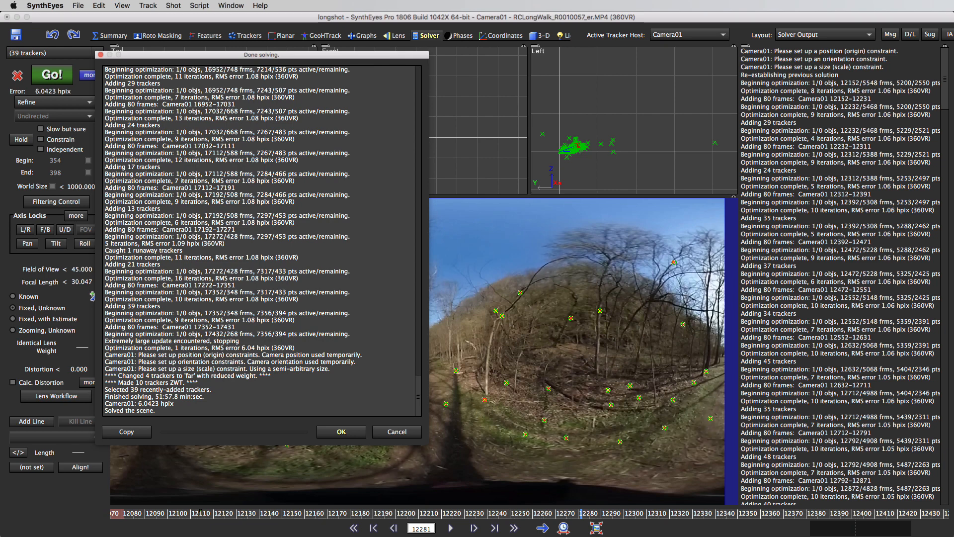
left_click(344, 437)
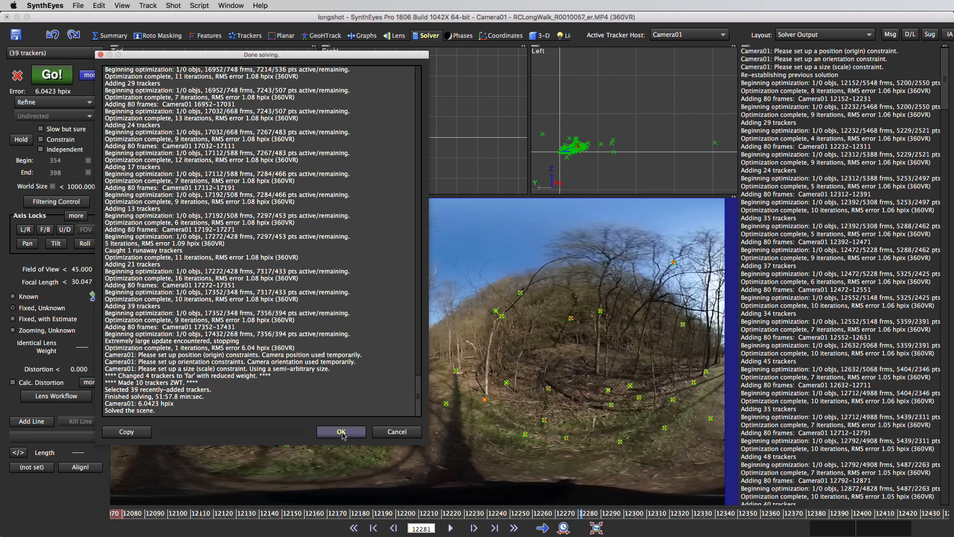
Step: Accept the finished solve results and display the whole shot in the time bar
left_click(342, 433)
left_click(342, 433)
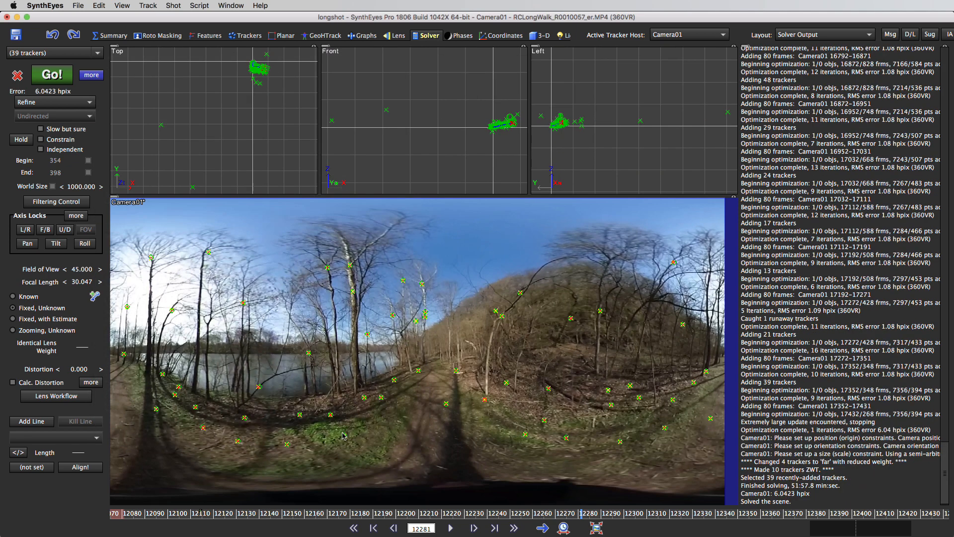
left_click(564, 528)
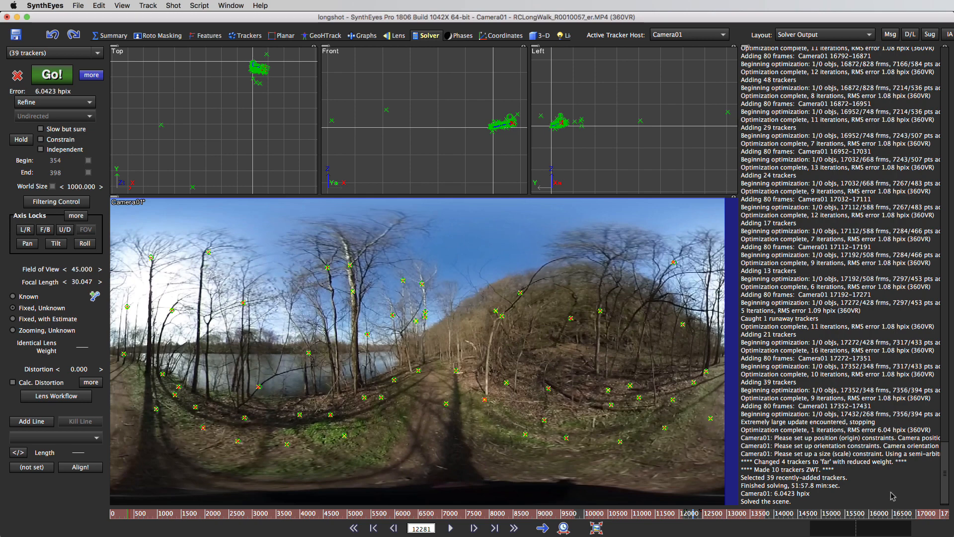
Step: Go to the region around frame 17186, near where solving stopped, and play briefly to examine the radar circles
right_click(926, 518)
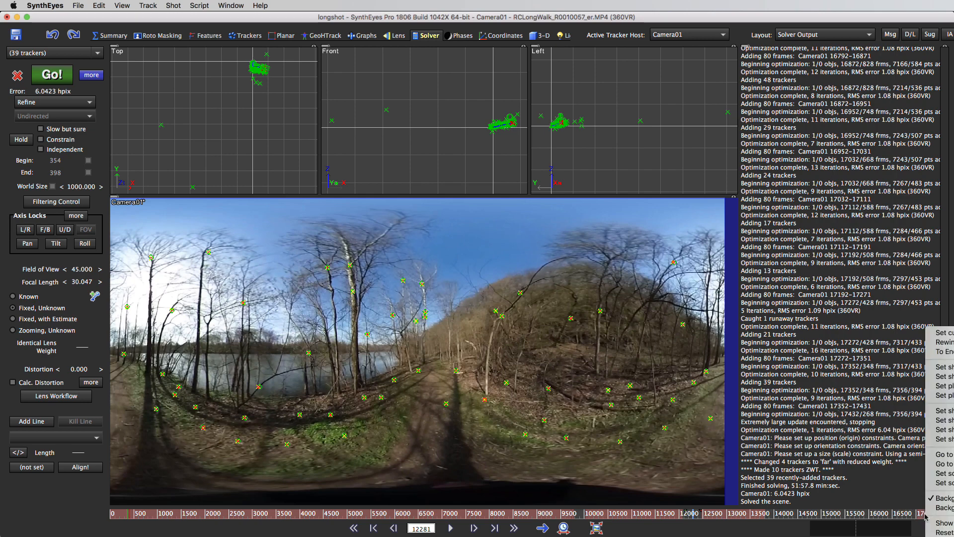
left_click(947, 387)
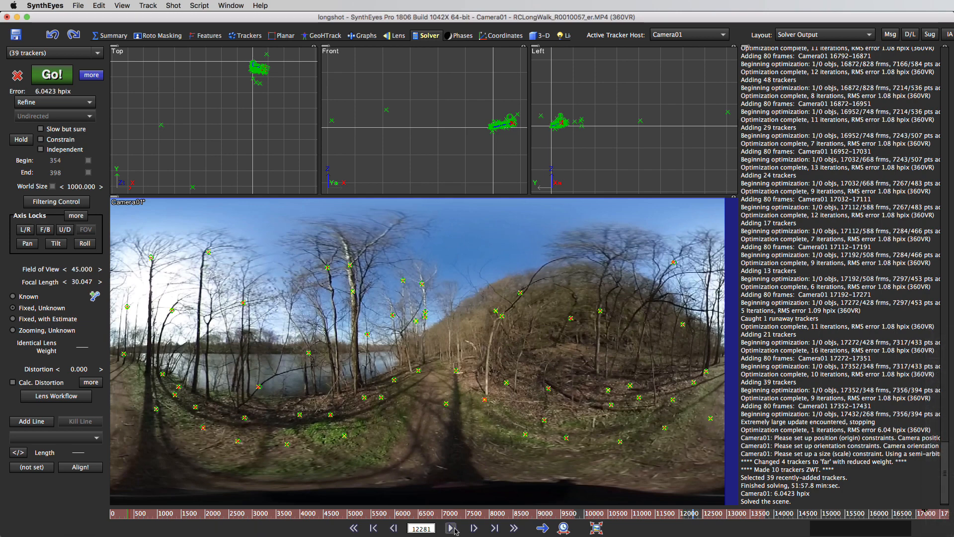
right_click(668, 506)
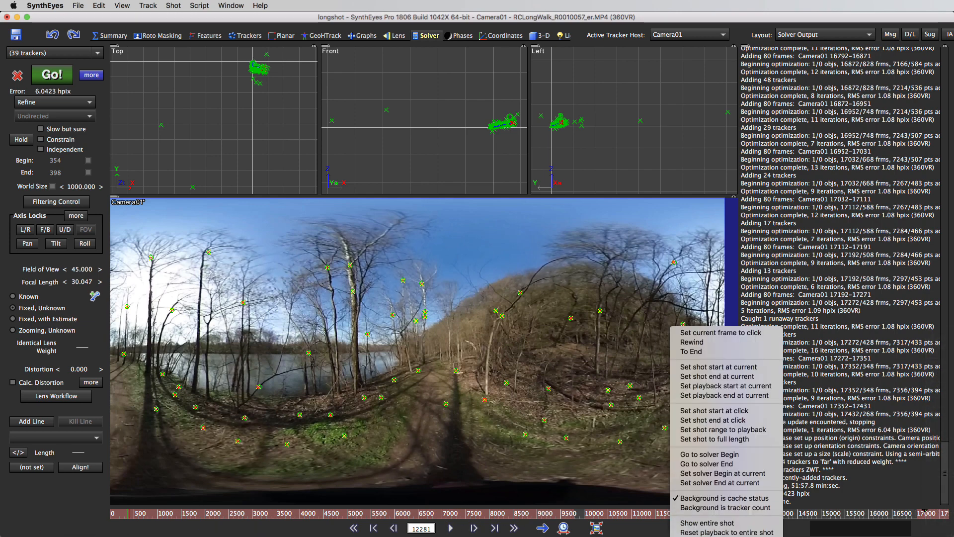
left_click(692, 342)
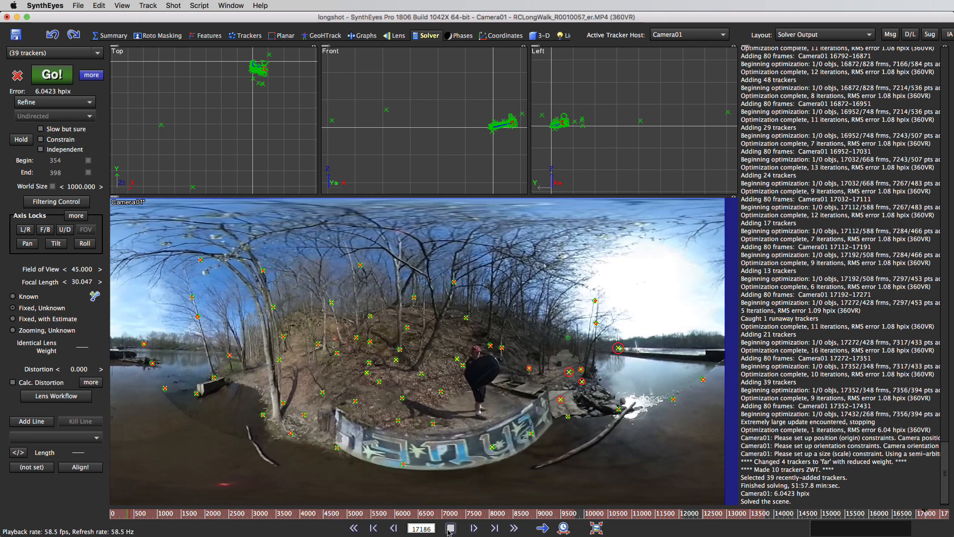
right_click(657, 517)
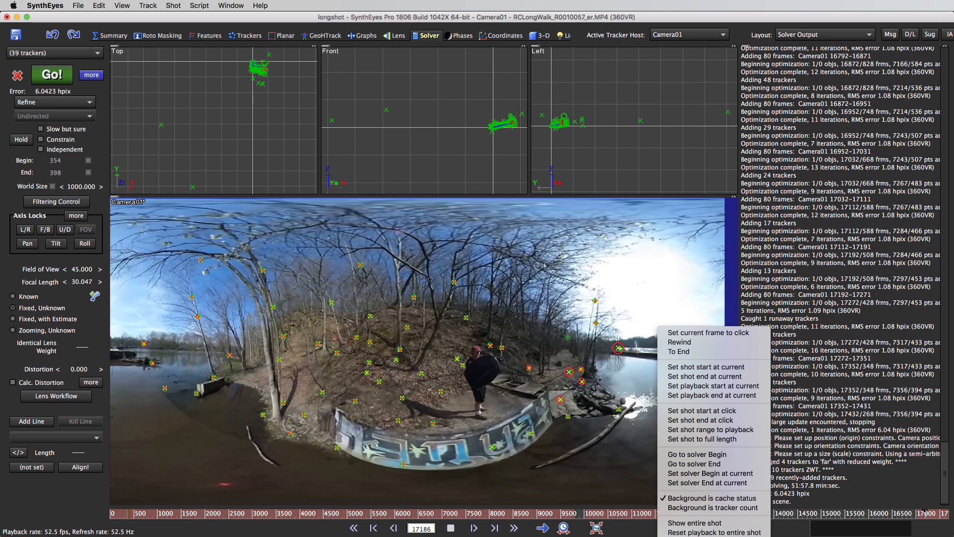
key("Escape")
scroll(657, 514, "up", 10, "shift")
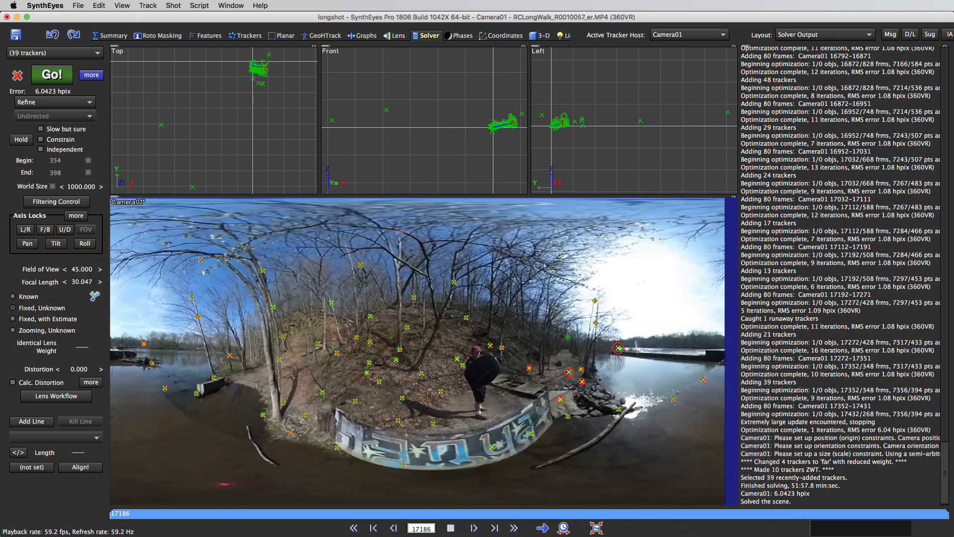
left_click(597, 528)
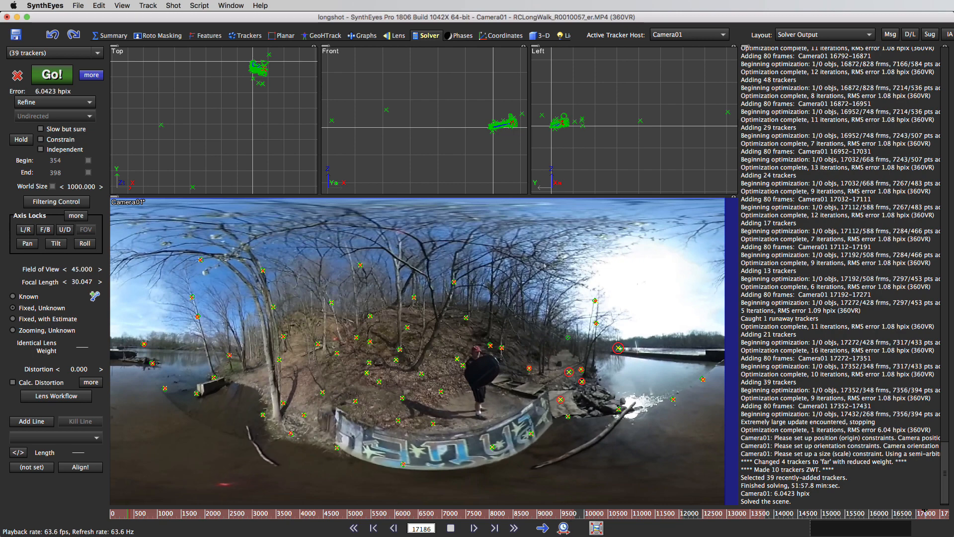
right_click(924, 517)
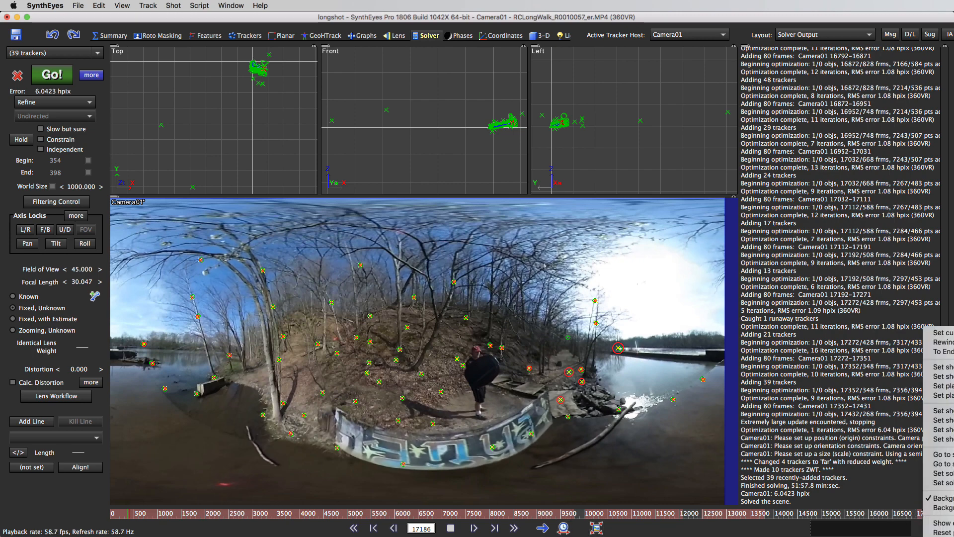
key("Escape")
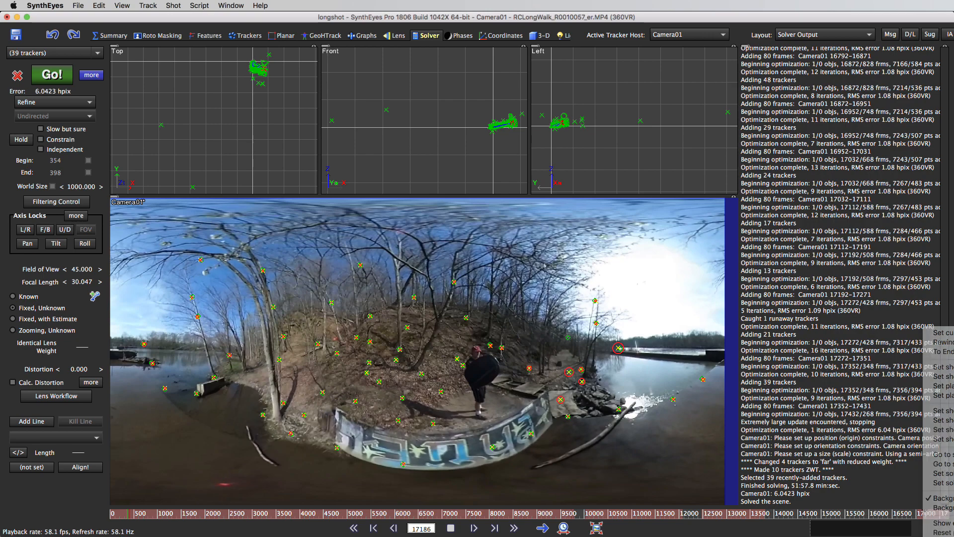
key("space")
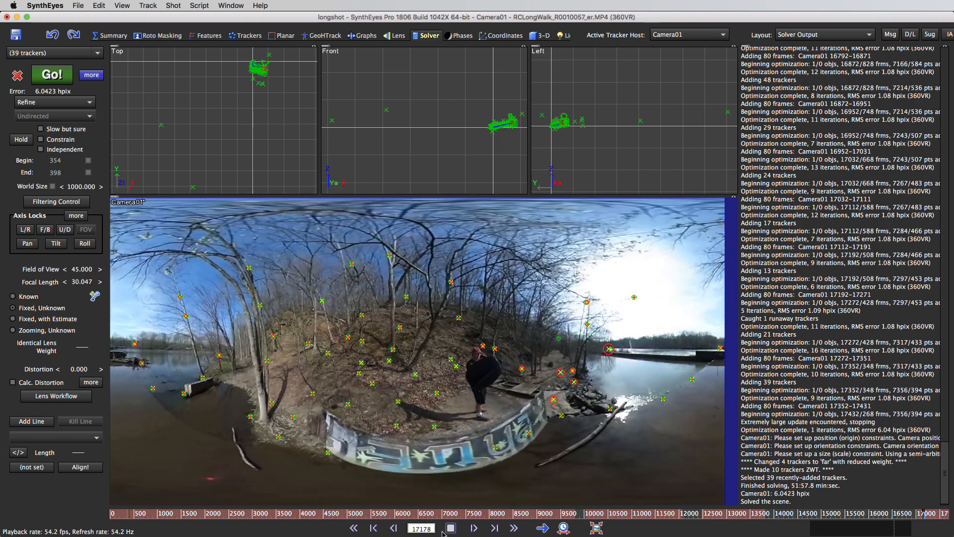
key("space")
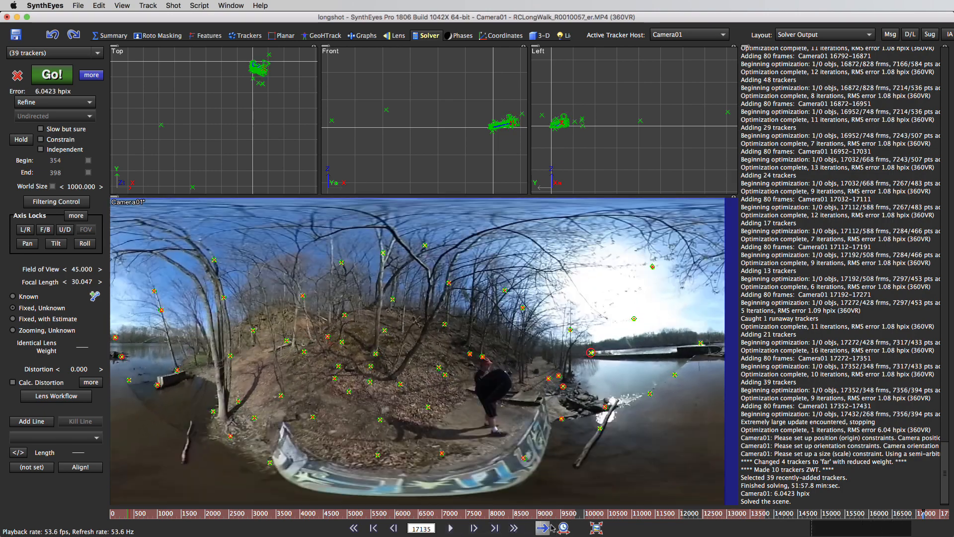
Step: Check the shot's last frame, then narrow the time bar to about frames 17130 to 17440 and play through the trouble area
left_click(514, 528)
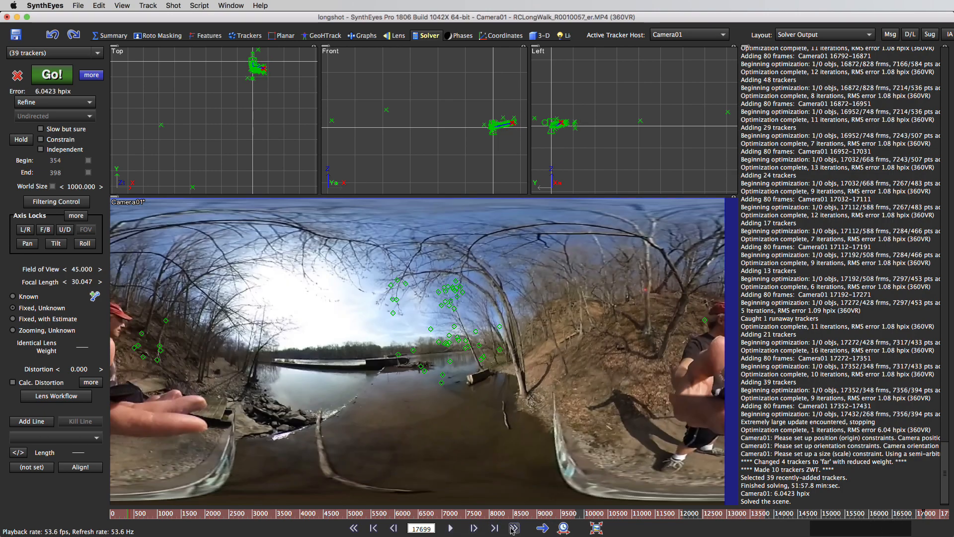
right_click(938, 519)
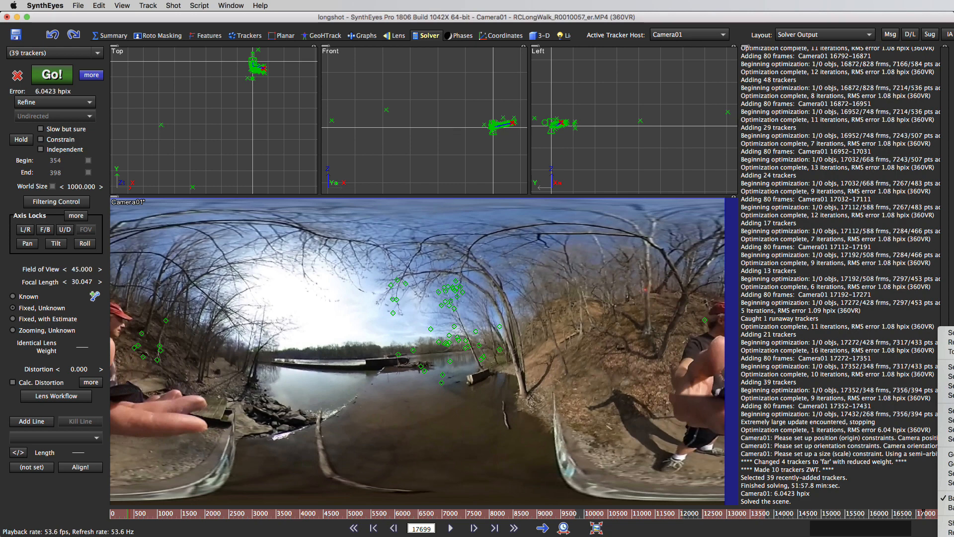
left_click(951, 523)
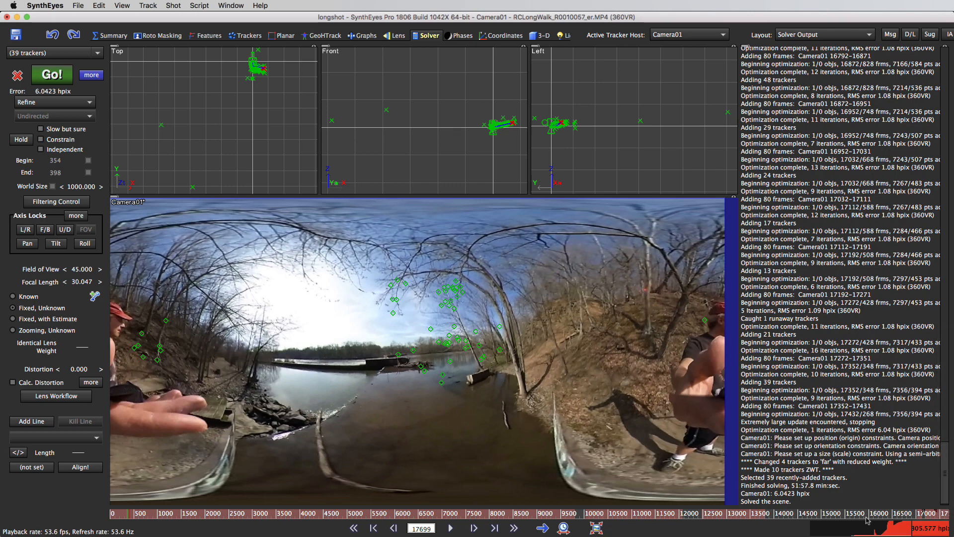
right_click(838, 517)
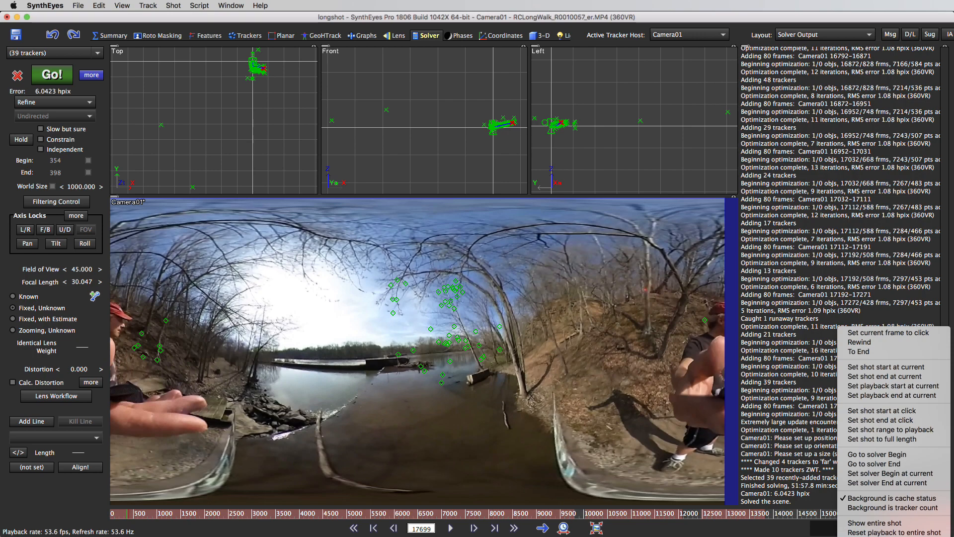
key("Escape")
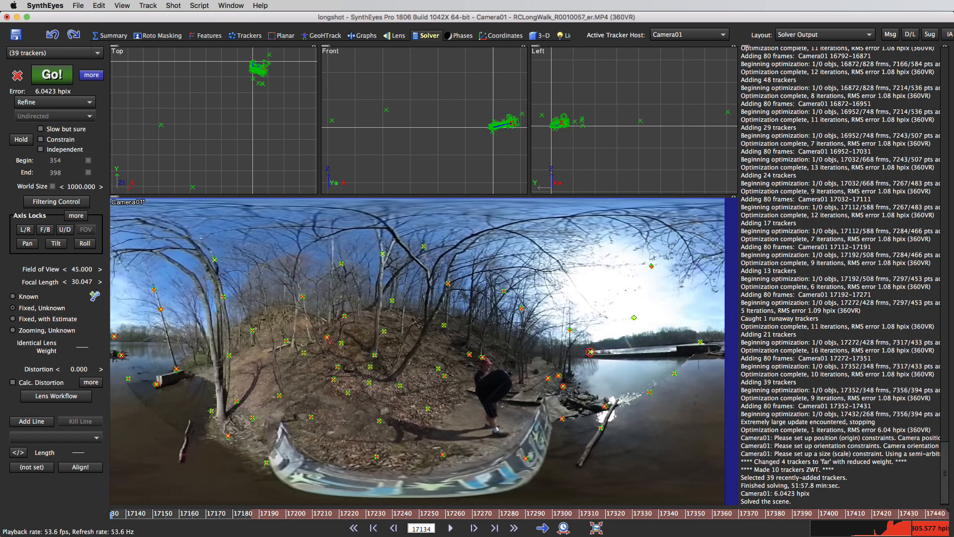
left_click(450, 528)
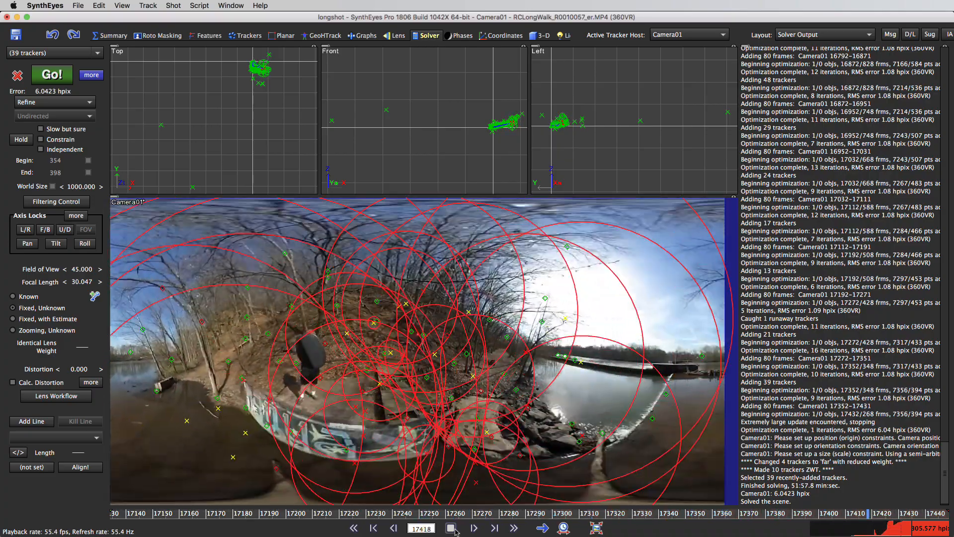
left_click(452, 528)
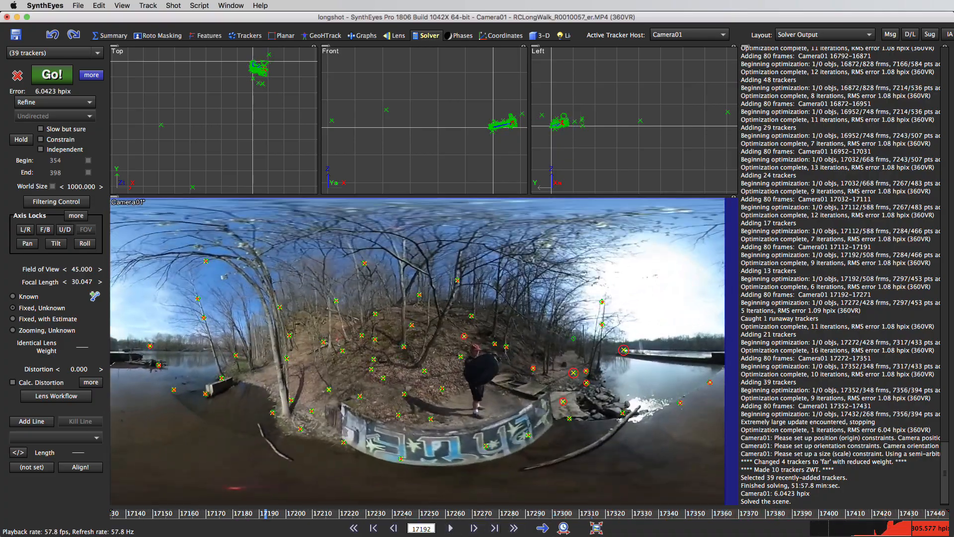
Step: Scrub to frame 17305 and delete the tracker with the large radar circle on the hillside
left_click_drag(128, 512, 567, 517)
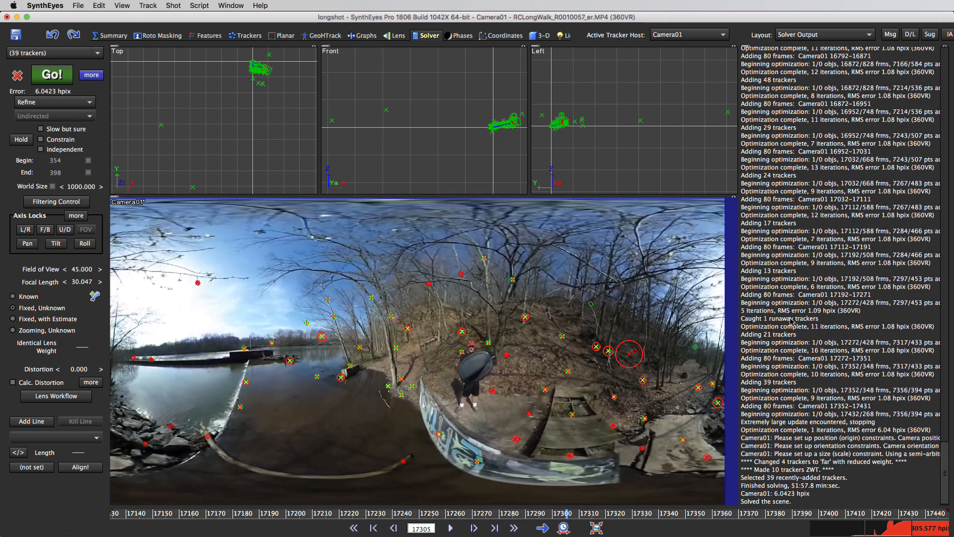
left_click(632, 354)
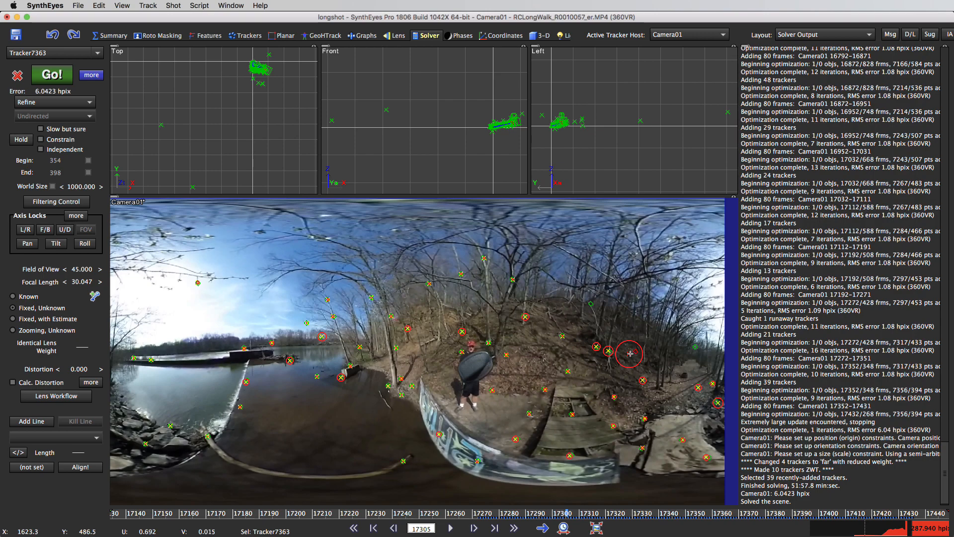
left_click(637, 434)
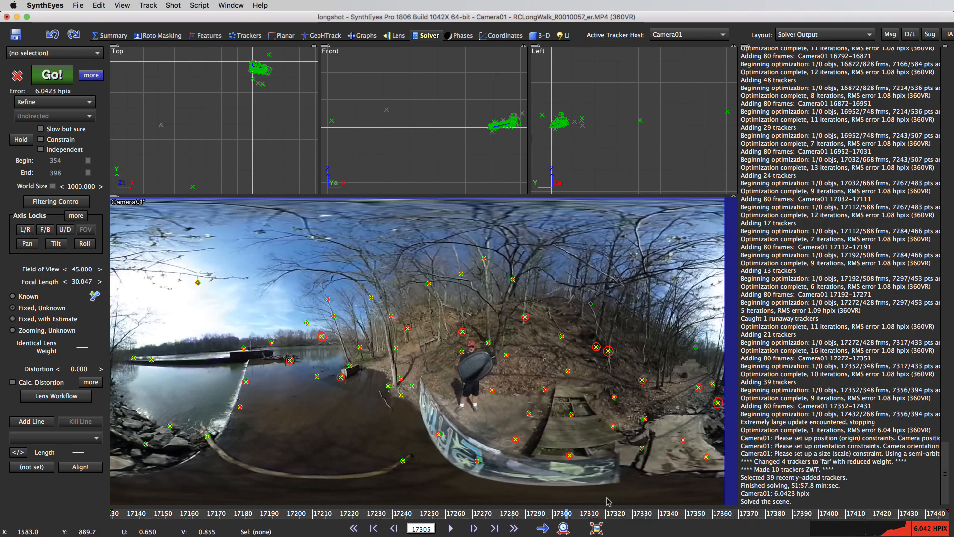
Step: Scrub from frame 17305 to 17338 and select the trackers with large radar circles among the branches to check their errors
left_click_drag(564, 519, 639, 524)
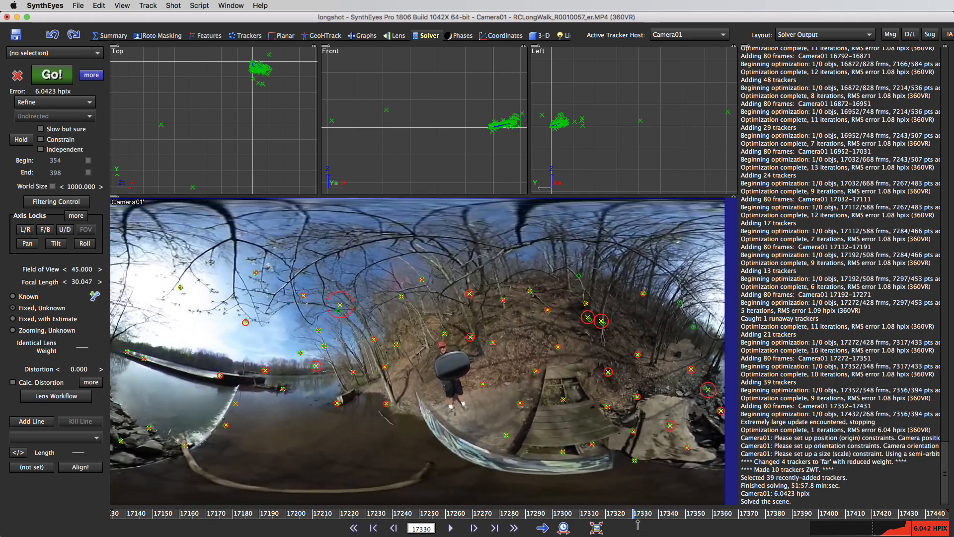
left_click(334, 312)
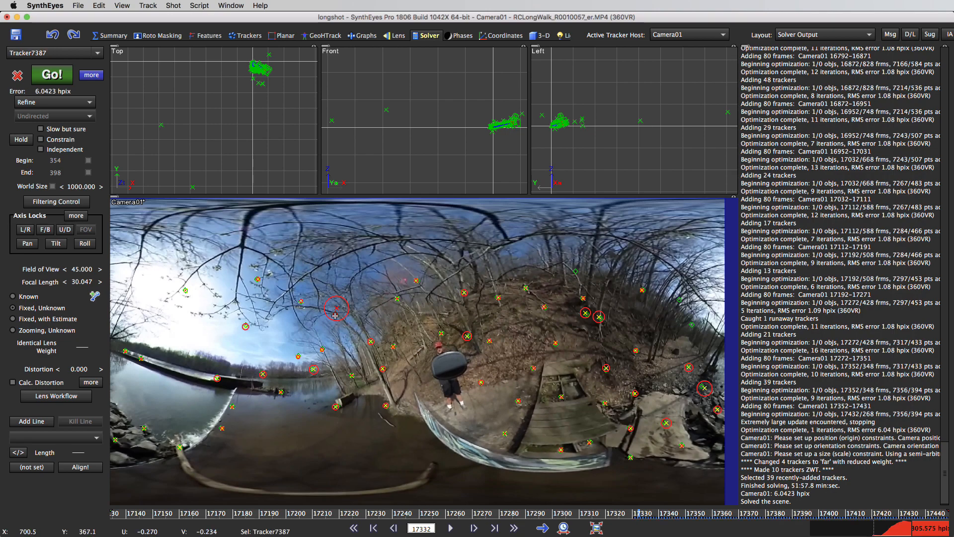
mouse_move(646, 517)
left_mouse_down()
mouse_move(724, 527)
mouse_move(615, 508)
mouse_move(674, 514)
mouse_move(655, 517)
left_mouse_up()
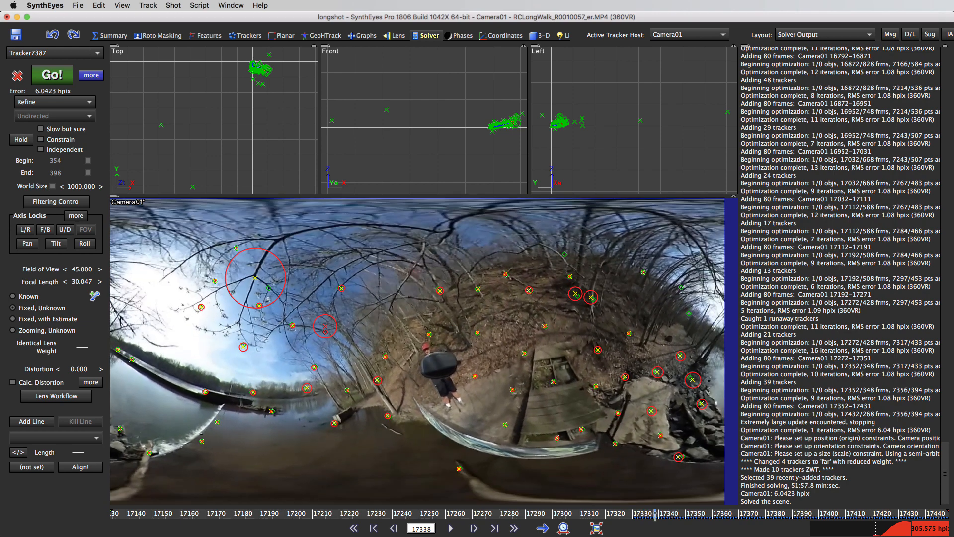
left_click(269, 289)
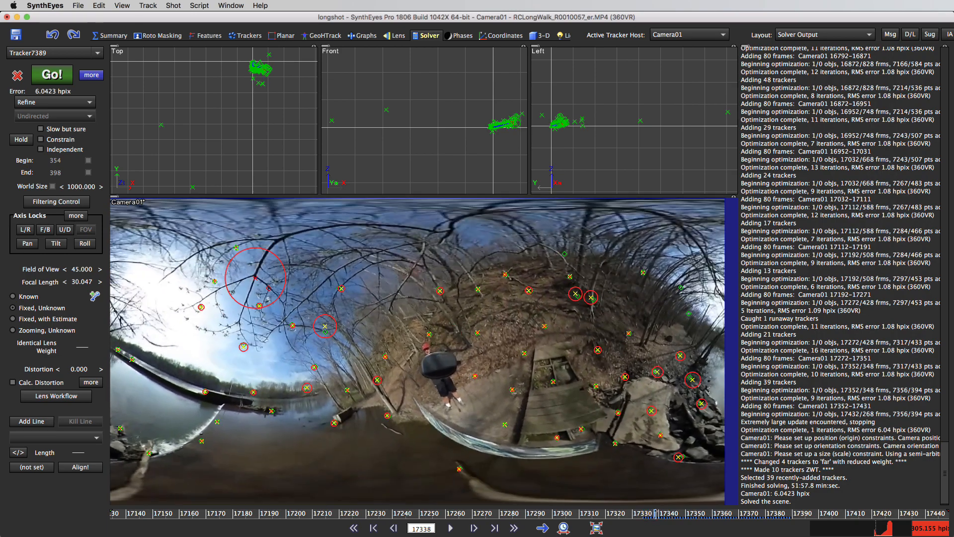
Step: Scrub back to frame 17276 and delete the tracker attached to the person in the middle of the panorama
left_click_drag(729, 522, 490, 490)
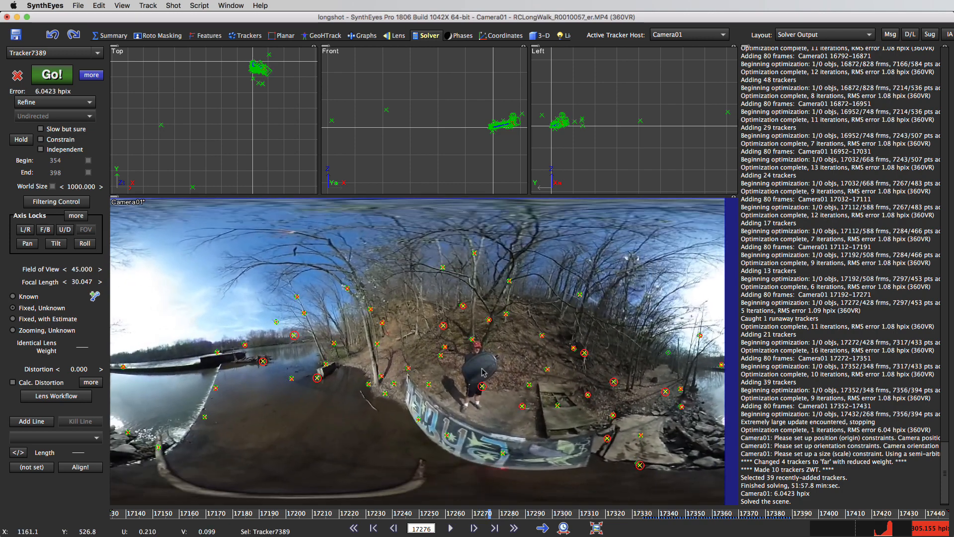
left_click(484, 386)
key("Delete")
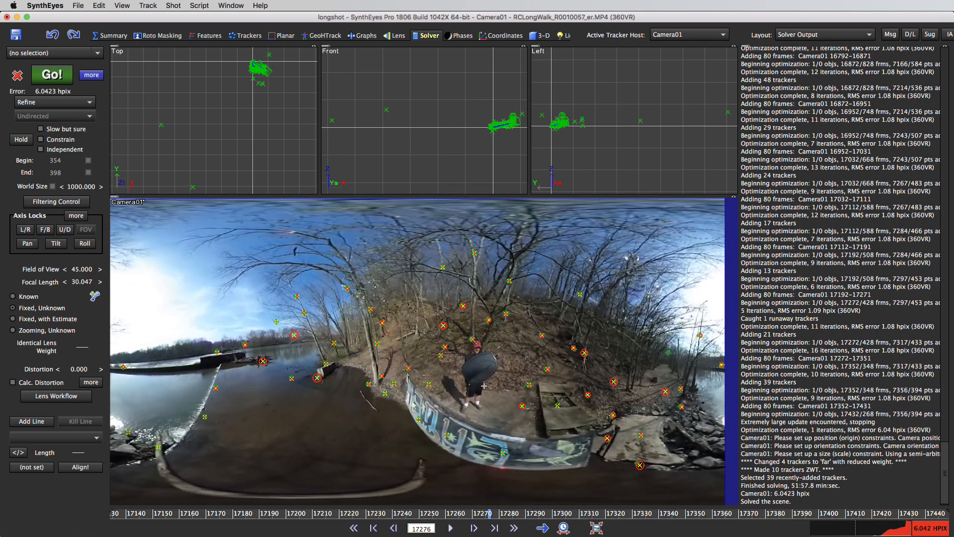
Step: At frame 17158, delete the tracker with the radar circle at the near end of the river dam, then scrub to frame 17206
mouse_move(490, 510)
left_mouse_down()
mouse_move(215, 463)
mouse_move(111, 477)
mouse_move(183, 482)
left_mouse_up()
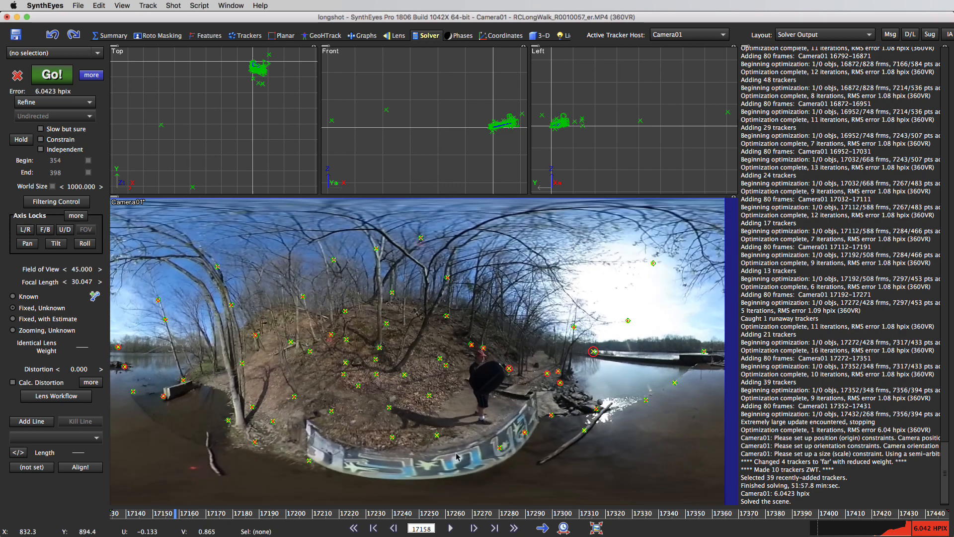
left_click(593, 351)
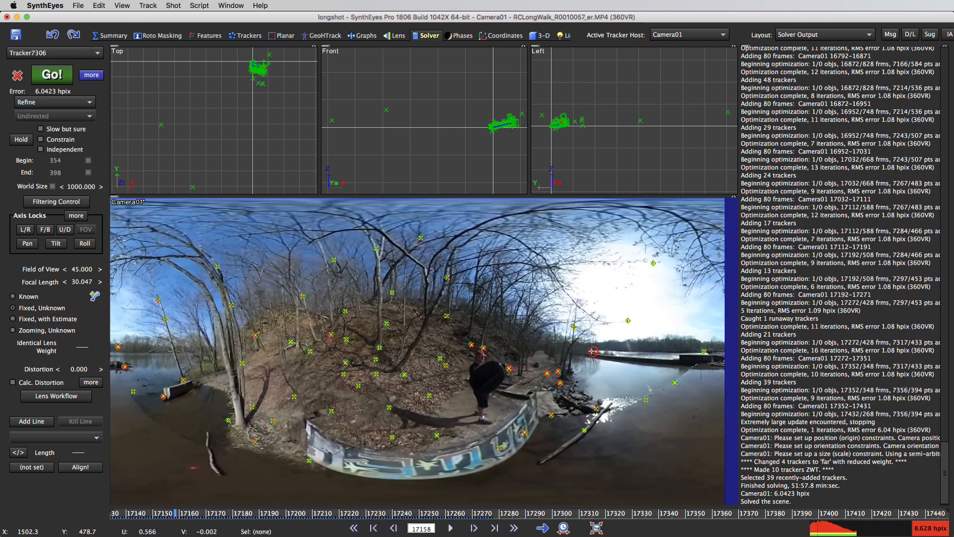
key("Delete")
left_click_drag(174, 517, 303, 522)
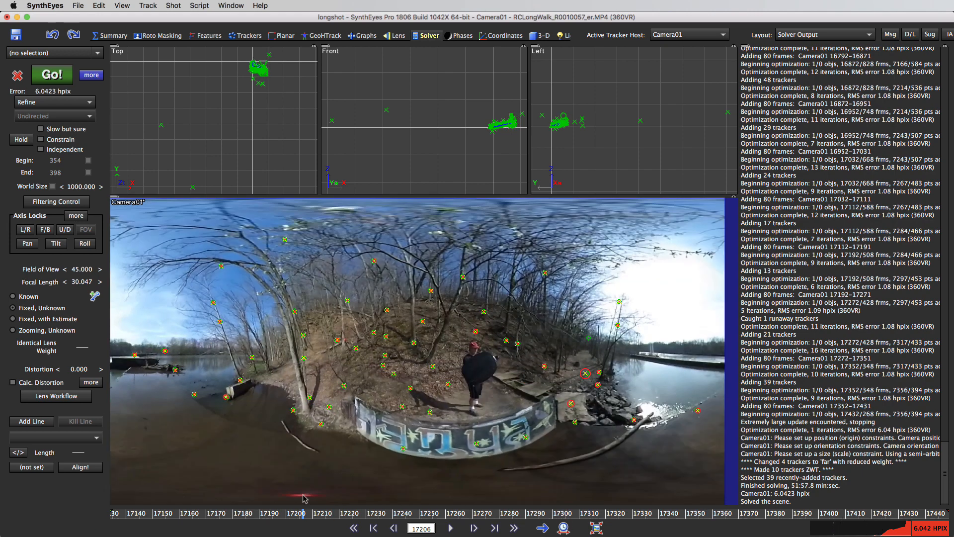
Step: Set the maximum frames per pass to 40 in the advanced solver settings
left_click(91, 75)
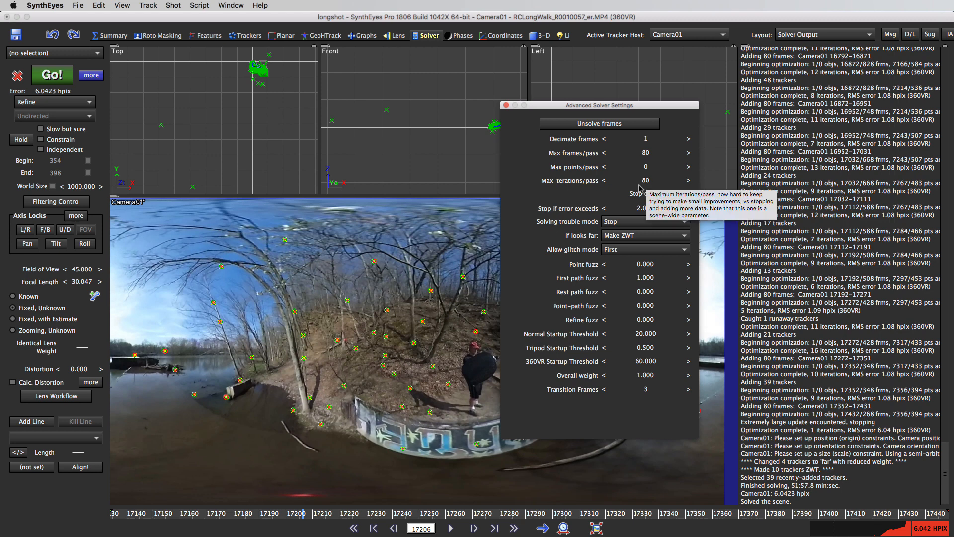
double_click(646, 152)
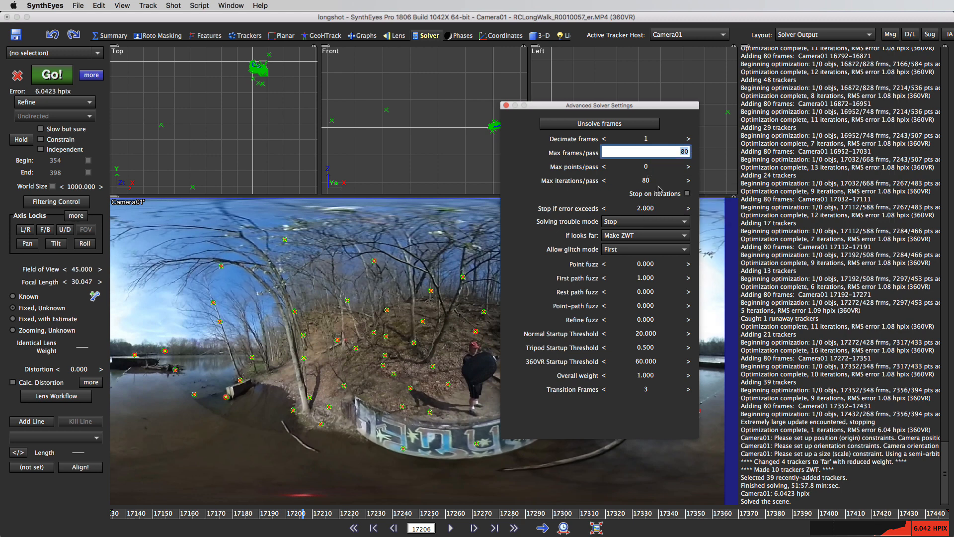
type("40")
key("Return")
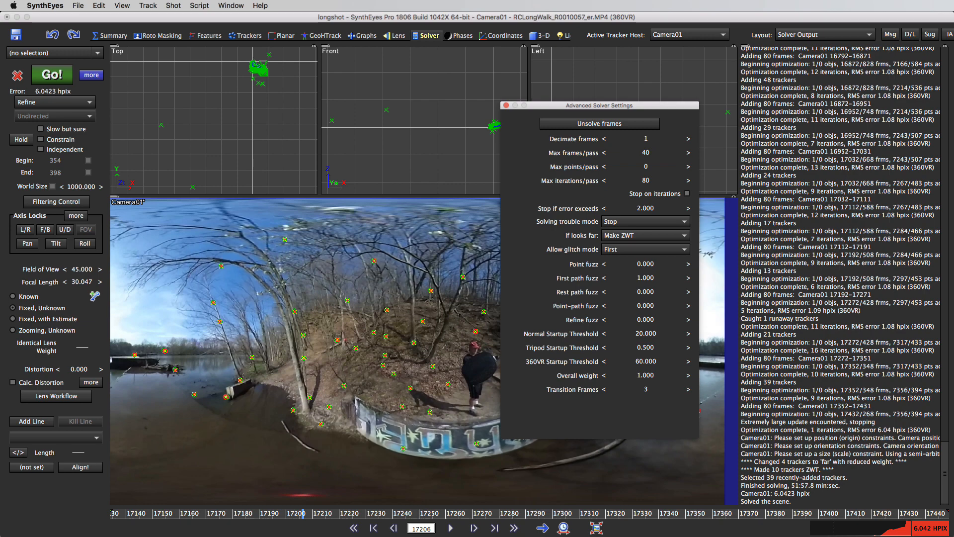
Step: Unsolve 200 frames from the shot's end with the Unsolve frames script, and rerun the Refine solve
left_click(506, 106)
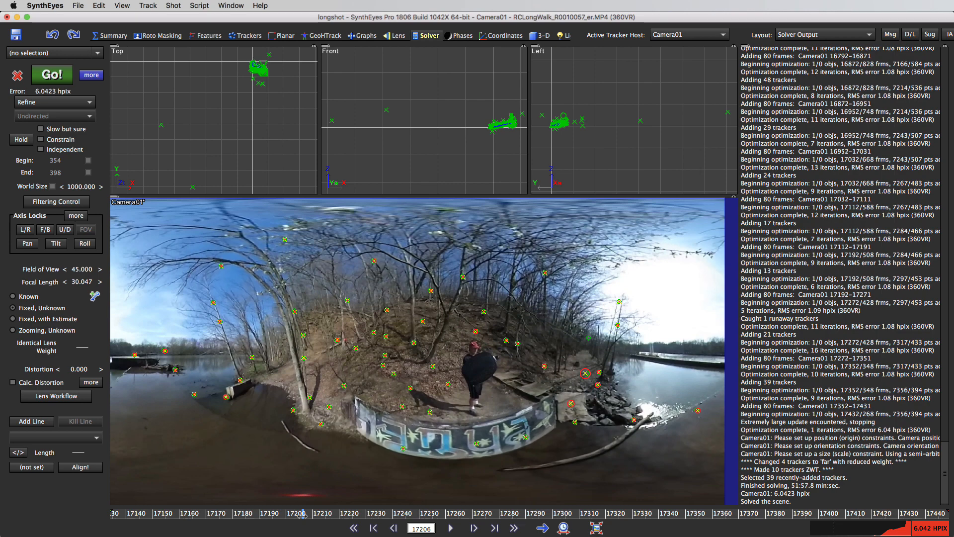
left_click(200, 6)
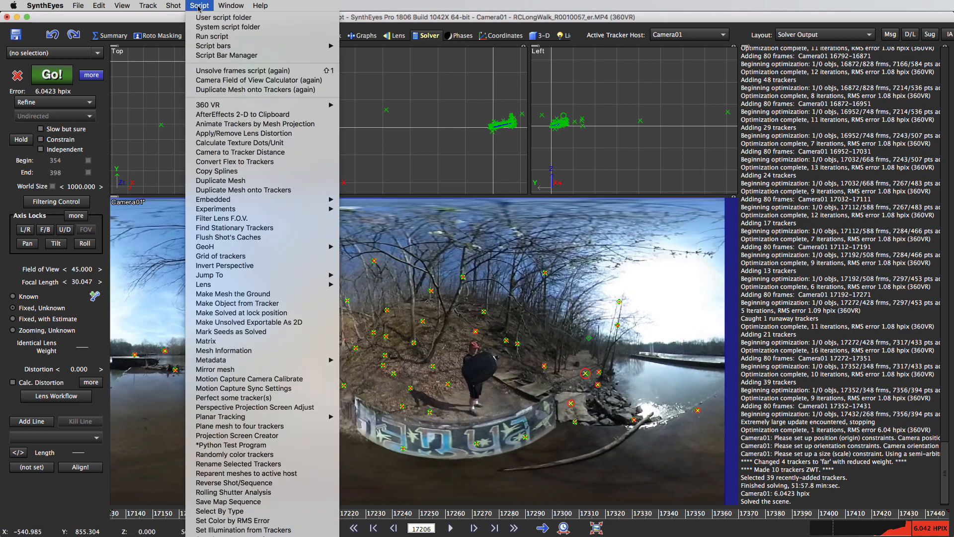
left_click(236, 71)
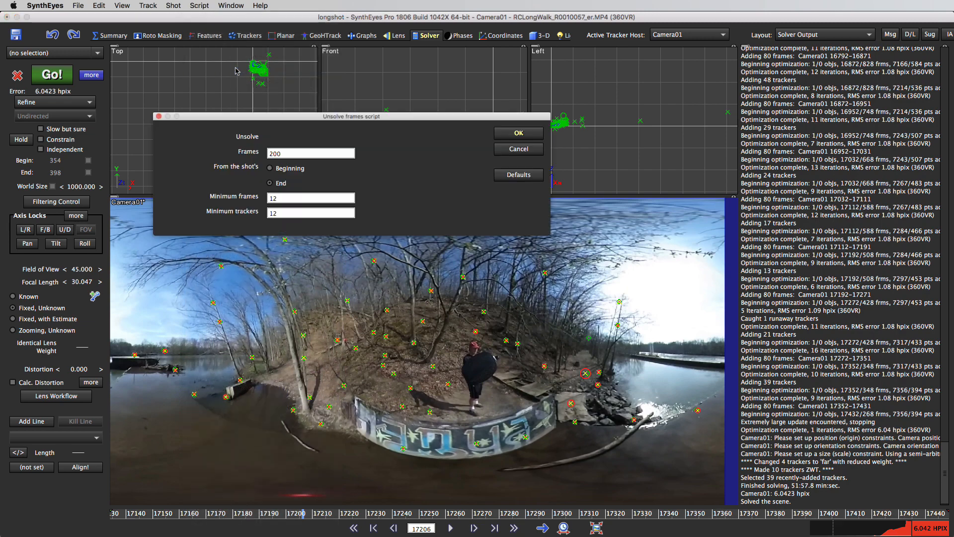
left_click(519, 134)
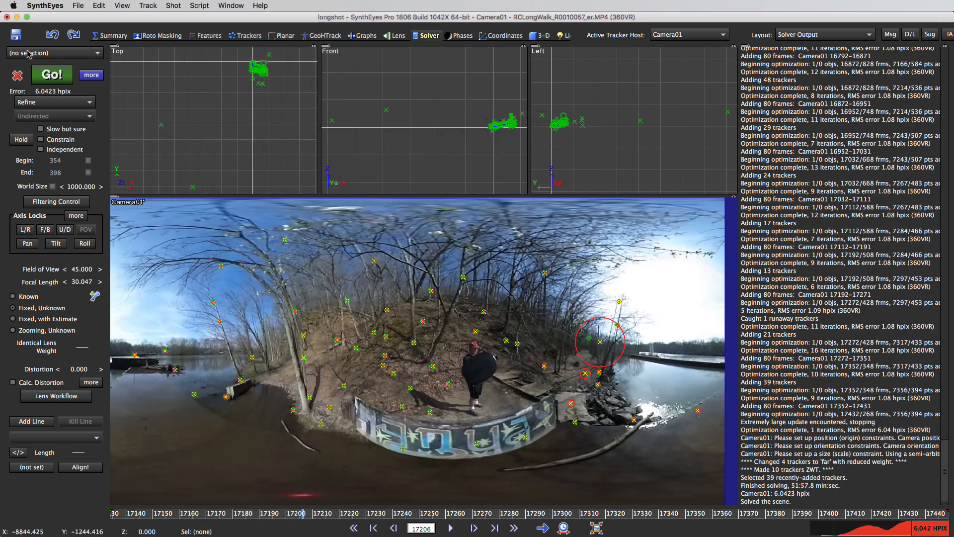
left_click(53, 74)
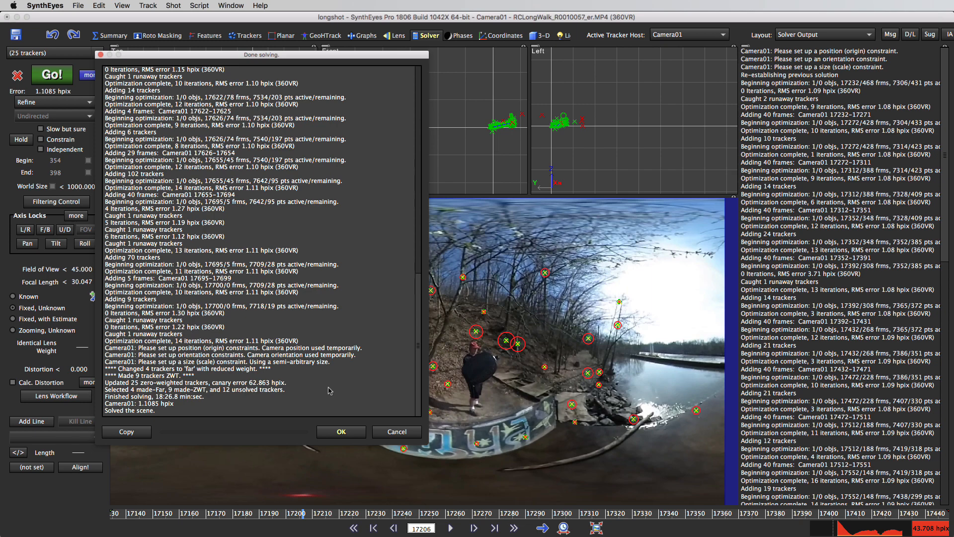
left_click(343, 431)
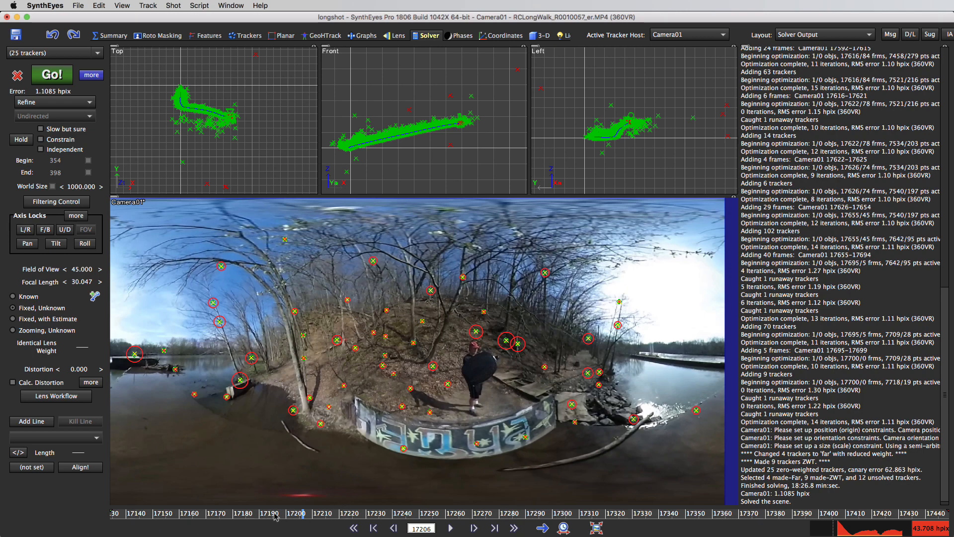
Step: Show the whole shot in the time bar and scrub via frames 3636 and 10678 to 10720 to check the trackers' error circles
left_click(563, 528)
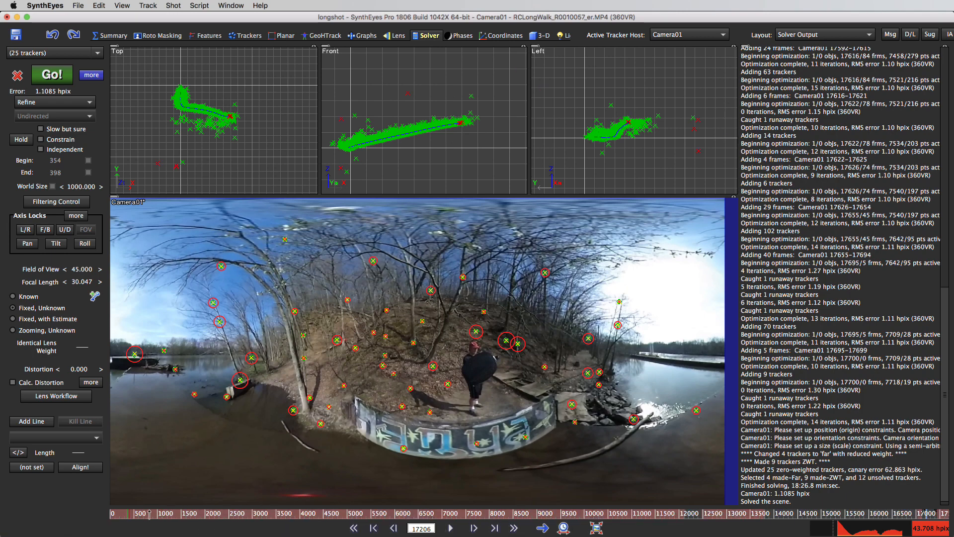
mouse_move(150, 514)
left_mouse_down()
mouse_move(622, 535)
mouse_move(284, 489)
left_mouse_up()
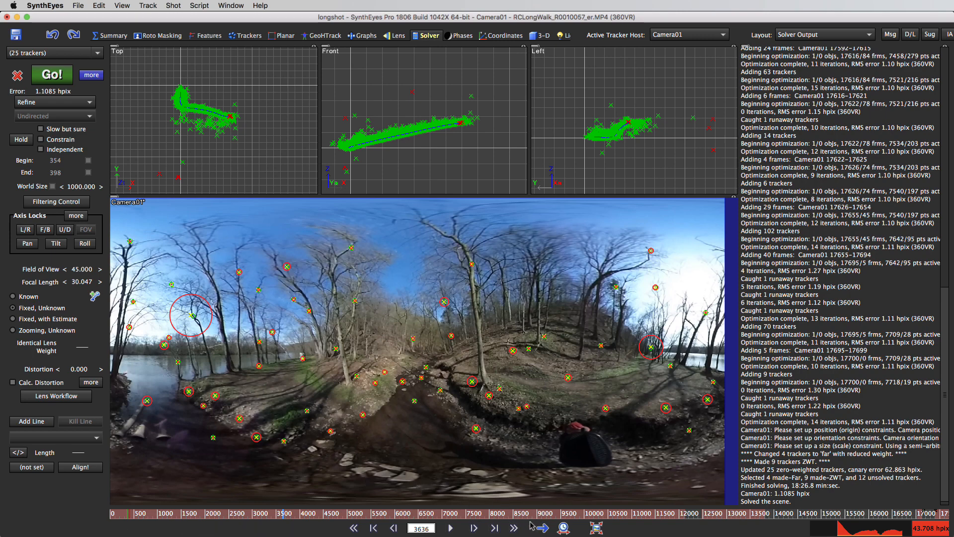
mouse_move(621, 515)
left_mouse_down()
mouse_move(603, 510)
mouse_move(618, 520)
left_mouse_up()
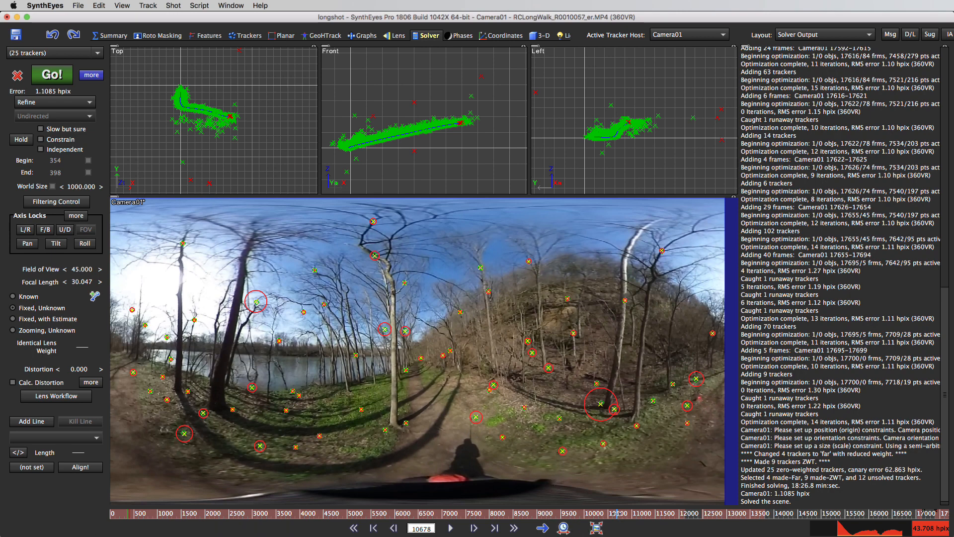
left_click_drag(617, 514, 619, 514)
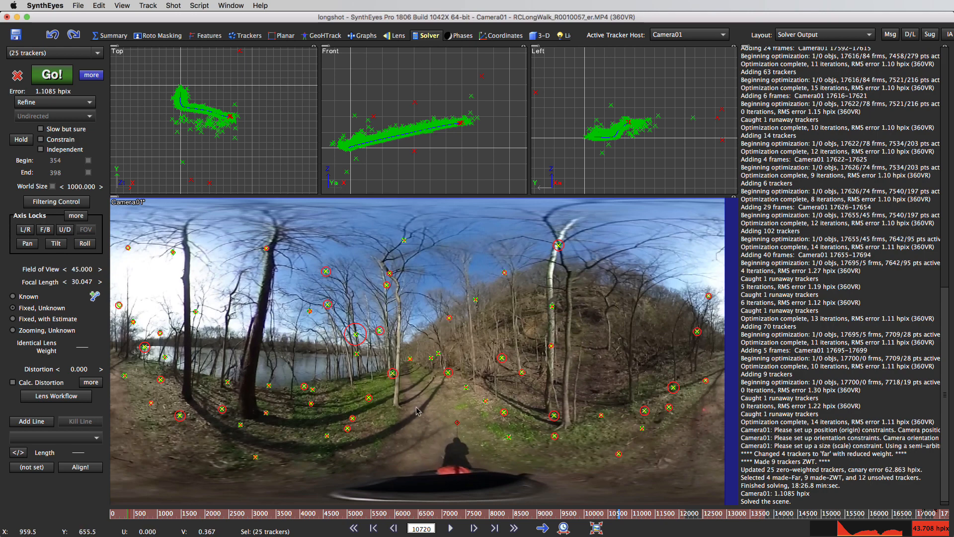
Step: Select the tracker on the path just ahead of the shadow and inspect its lifetime up close around frame 10722
left_click(459, 422)
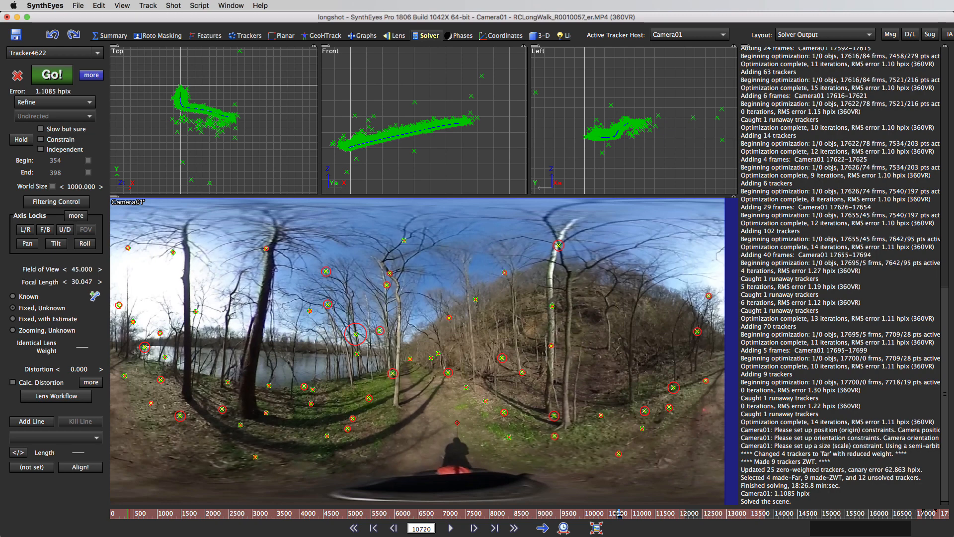
right_click_drag(618, 513, 524, 467)
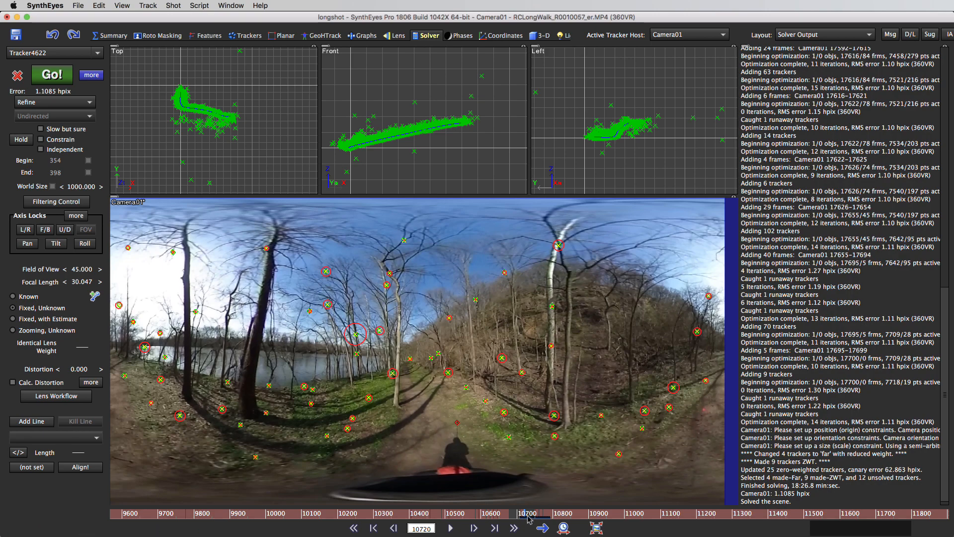
mouse_move(529, 519)
left_mouse_down()
mouse_move(543, 519)
mouse_move(411, 498)
mouse_move(525, 518)
left_mouse_up()
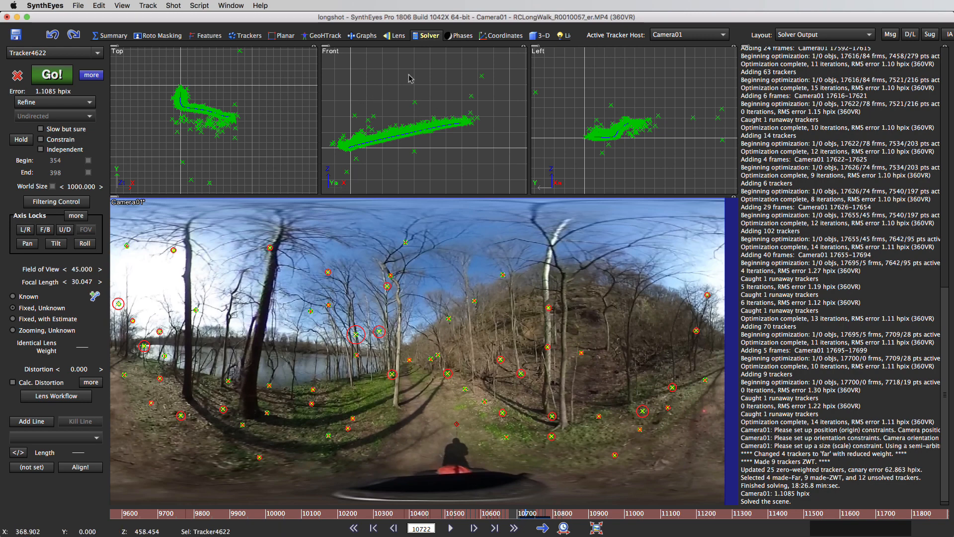
Step: Examine the solved camera path and tracker cloud in the quad 3-D layout while scrubbing the full shot to frame 7168
left_click(543, 37)
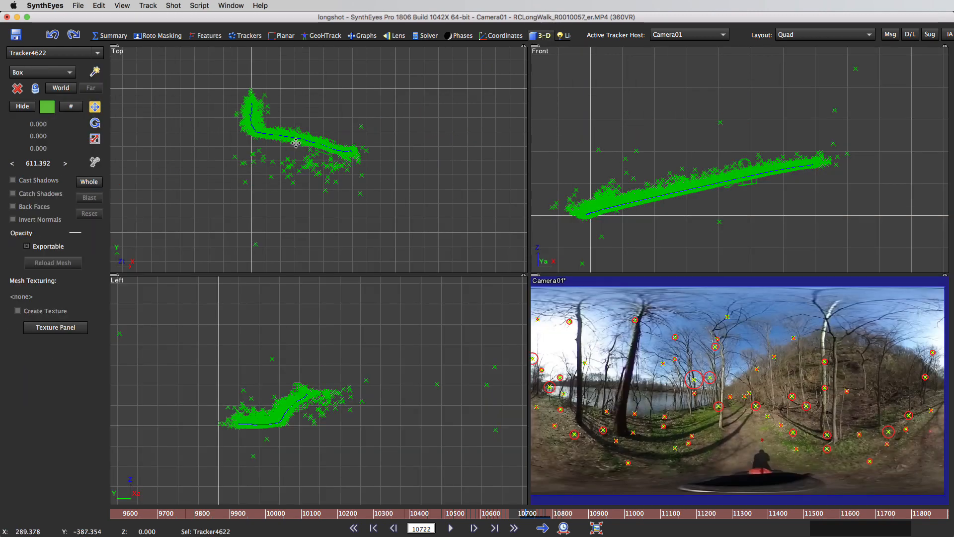
scroll(295, 143, "up", 5)
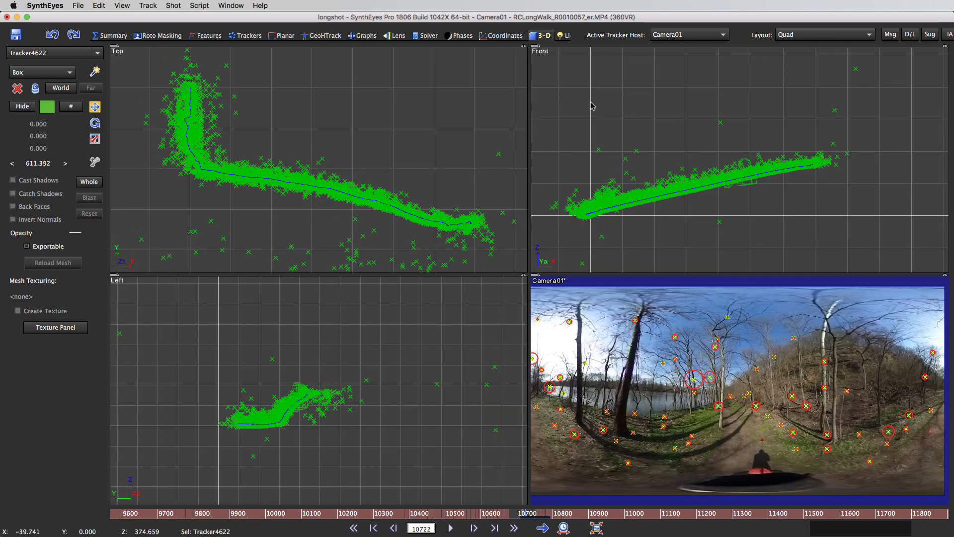
scroll(693, 166, "up", 3)
scroll(693, 166, "down", 3)
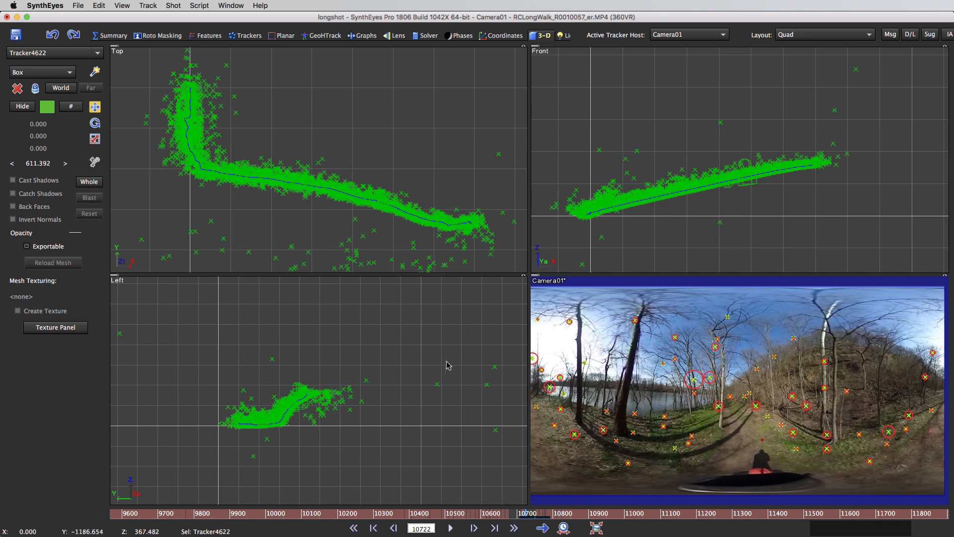
scroll(447, 366, "up", 4)
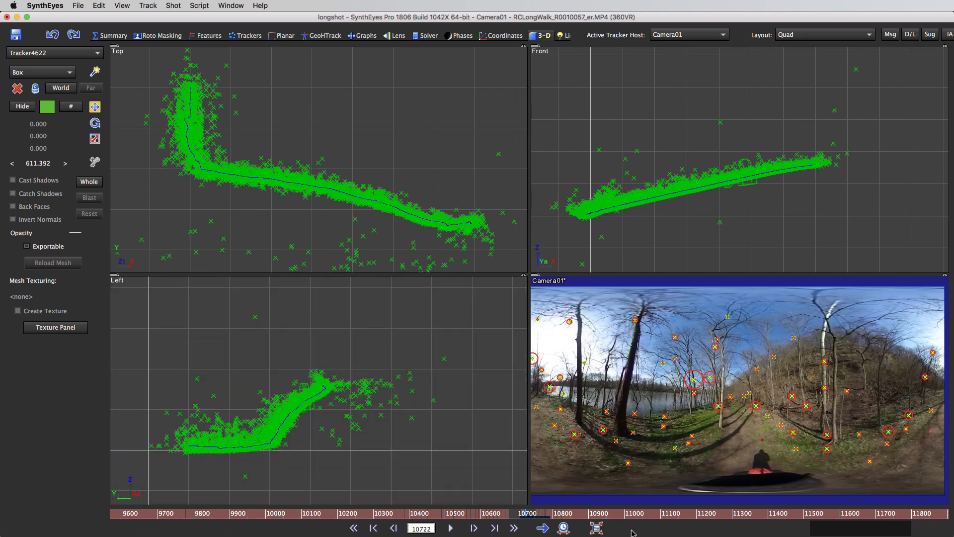
left_click(564, 528)
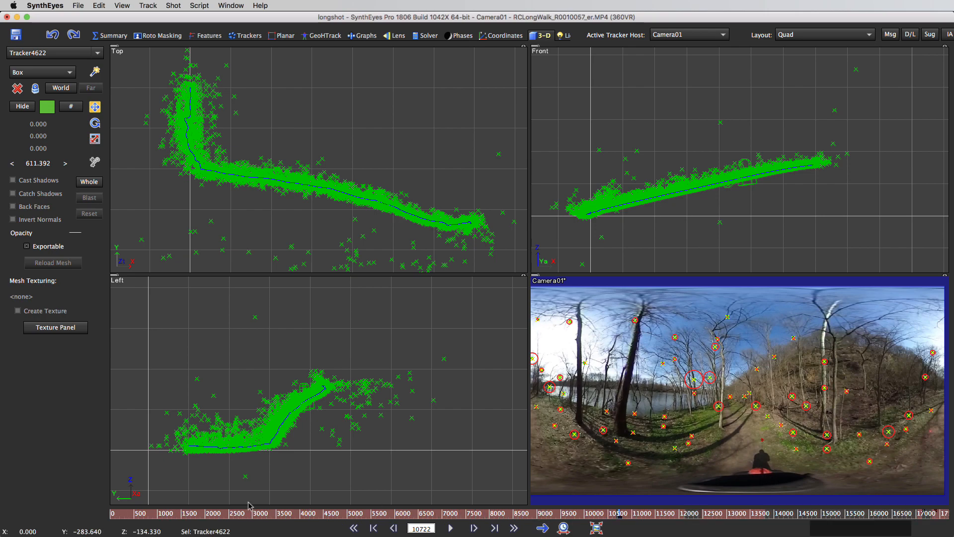
mouse_move(126, 517)
left_mouse_down()
mouse_move(836, 517)
mouse_move(448, 507)
mouse_move(543, 531)
mouse_move(544, 515)
mouse_move(450, 514)
left_mouse_up()
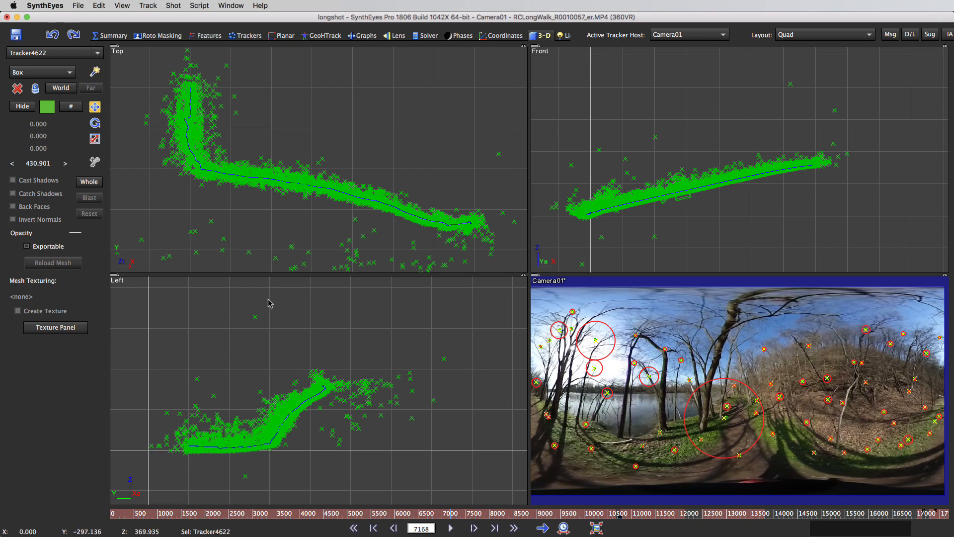
Step: Sort the trackers by error, clear the selection and step through the highest-error trackers
left_click(123, 6)
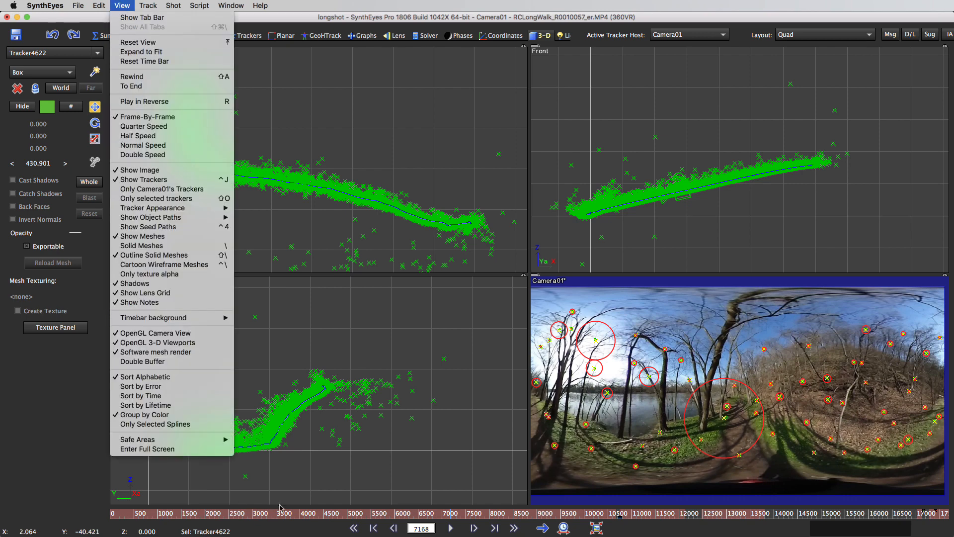
left_click(161, 386)
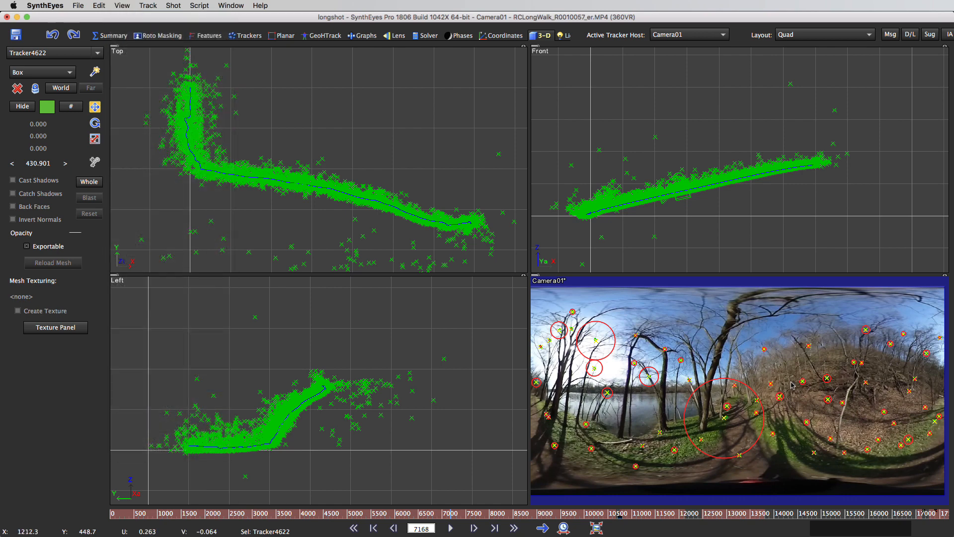
left_click(628, 302)
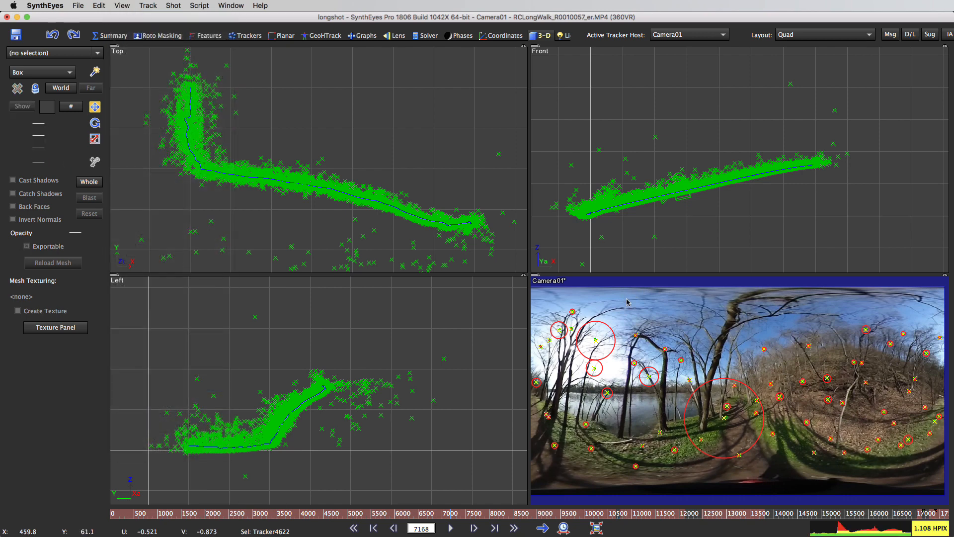
key("Down")
key("Down")
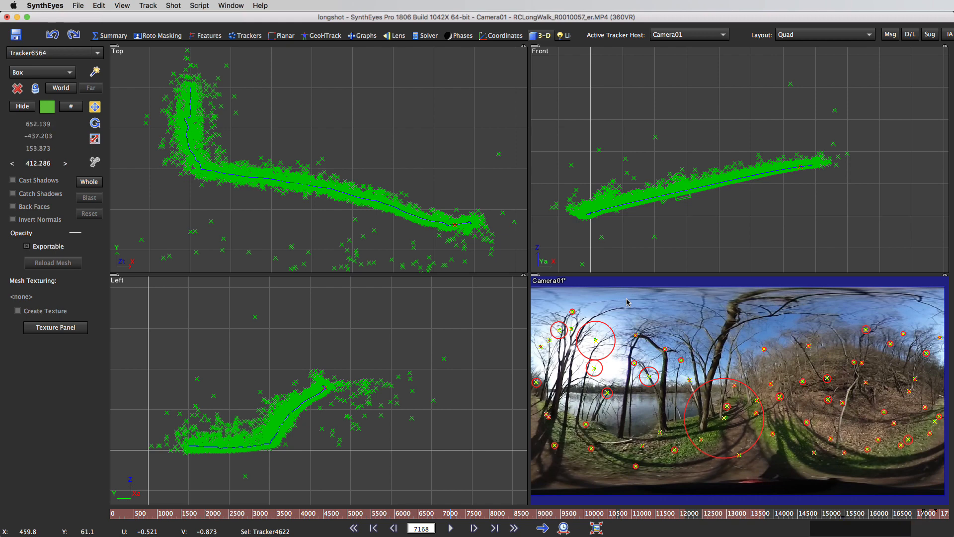
key("Down")
key("Down")
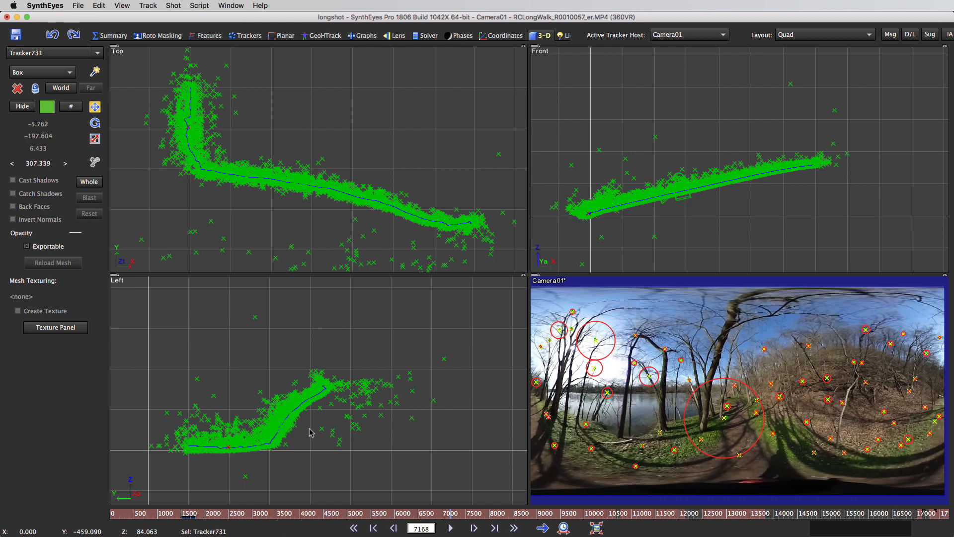
Step: At frame 1624, delete the tracker with the large radar circle on the camera carrier's red cap
left_click(189, 515)
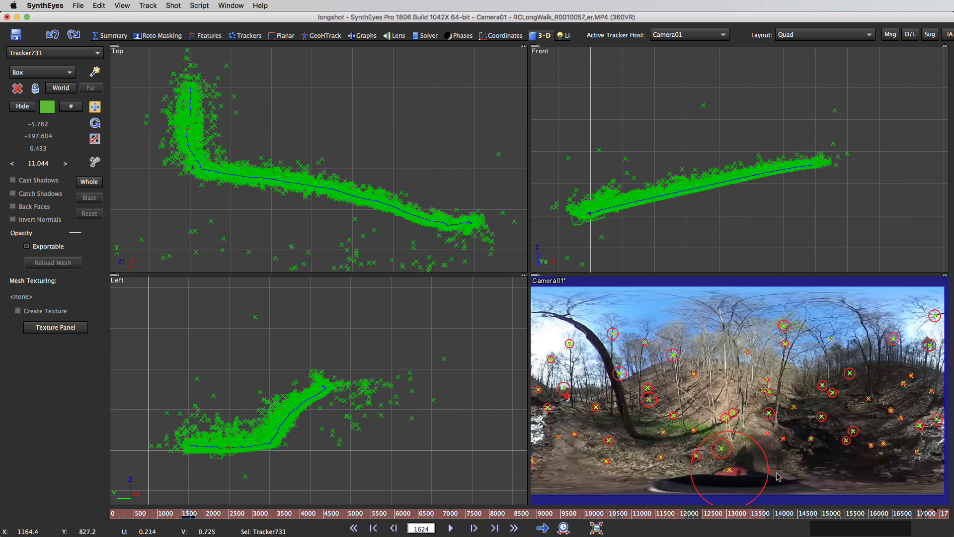
scroll(727, 474, "up", 2)
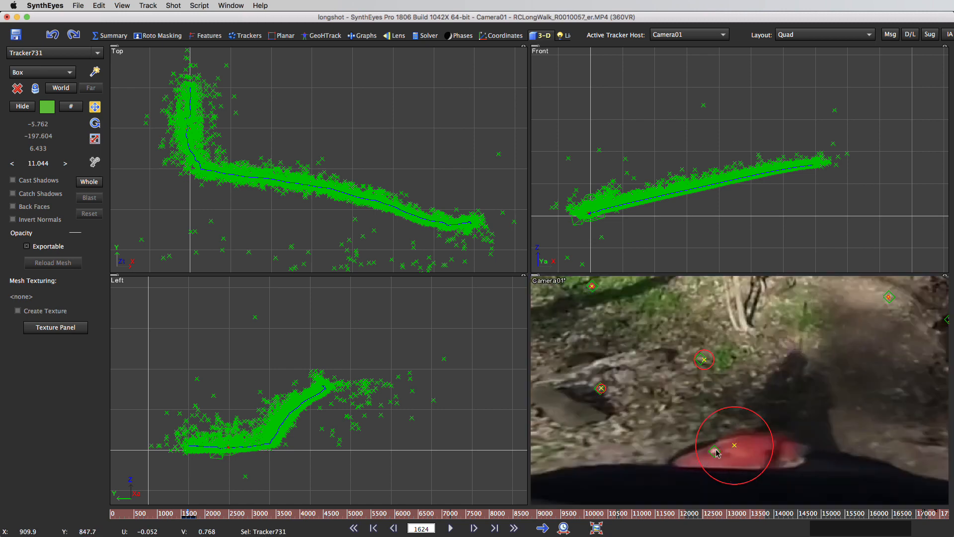
mouse_move(720, 450)
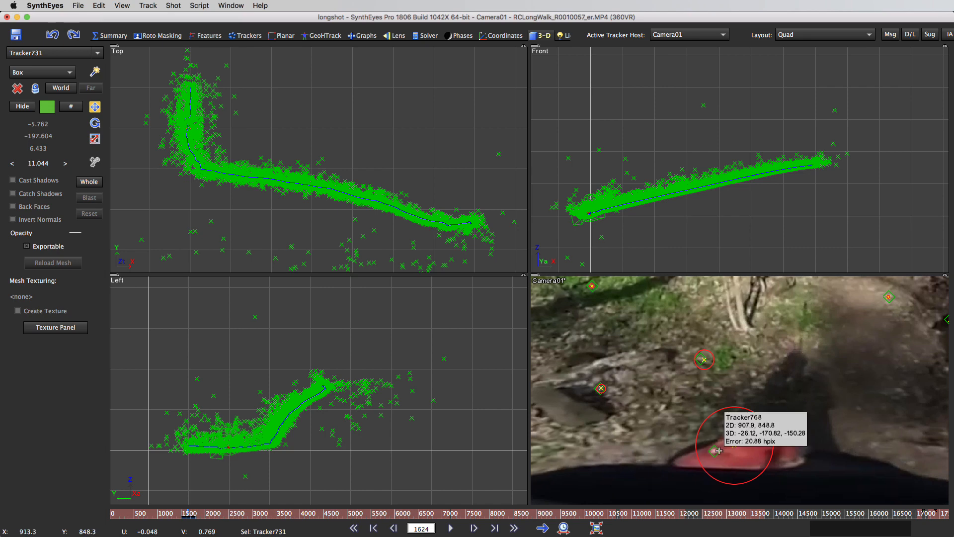
scroll(719, 447, "down", 5)
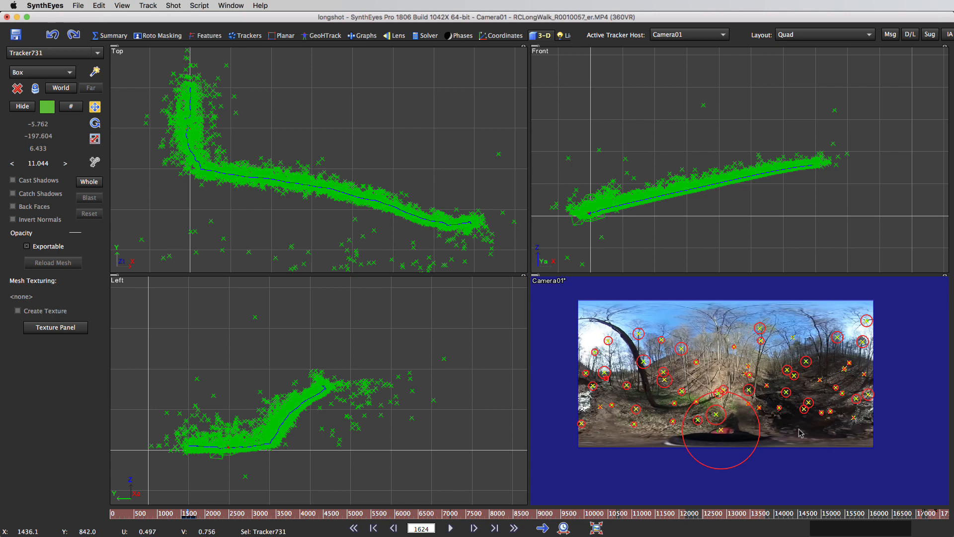
middle_click_drag(799, 430, 933, 444)
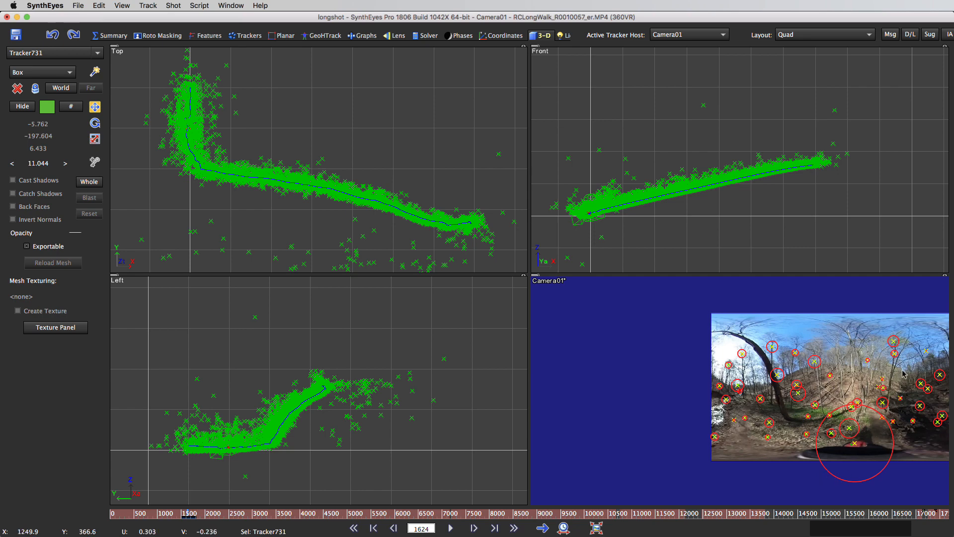
scroll(859, 442, "up", 2)
scroll(864, 445, "down", 3)
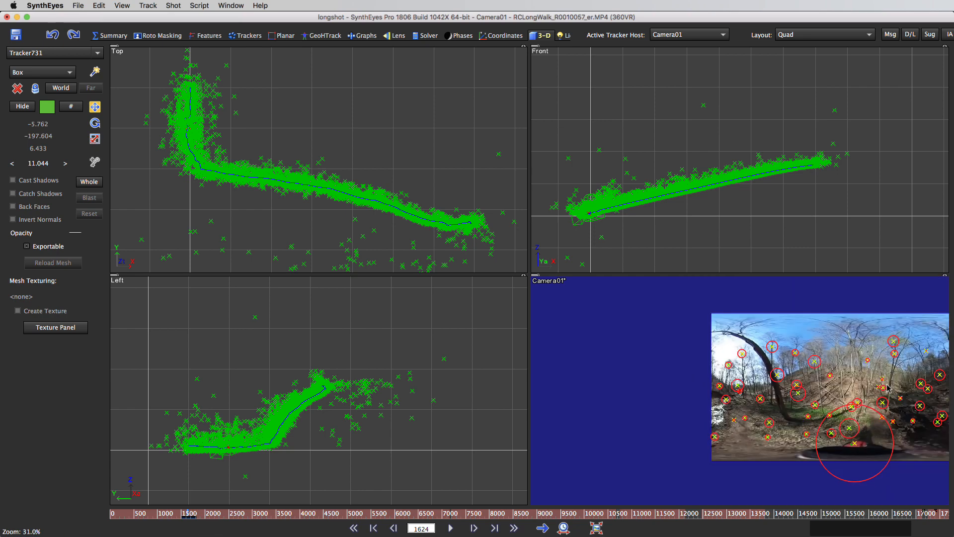
left_click(828, 433)
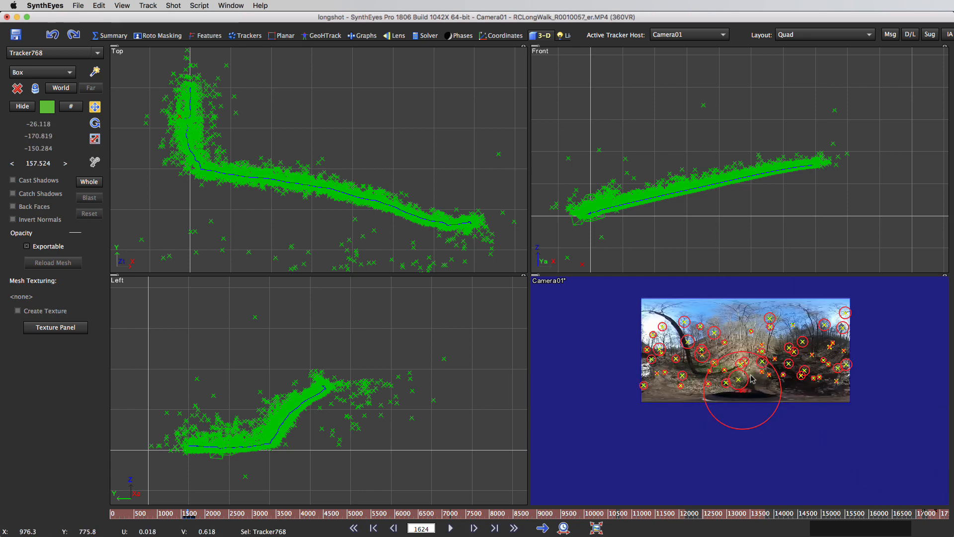
scroll(761, 341, "up", 5)
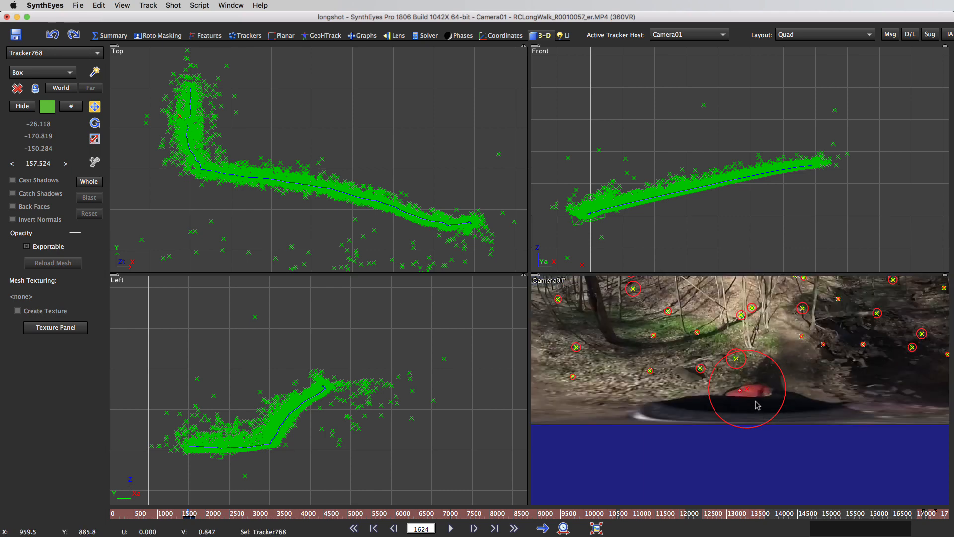
left_click(757, 405)
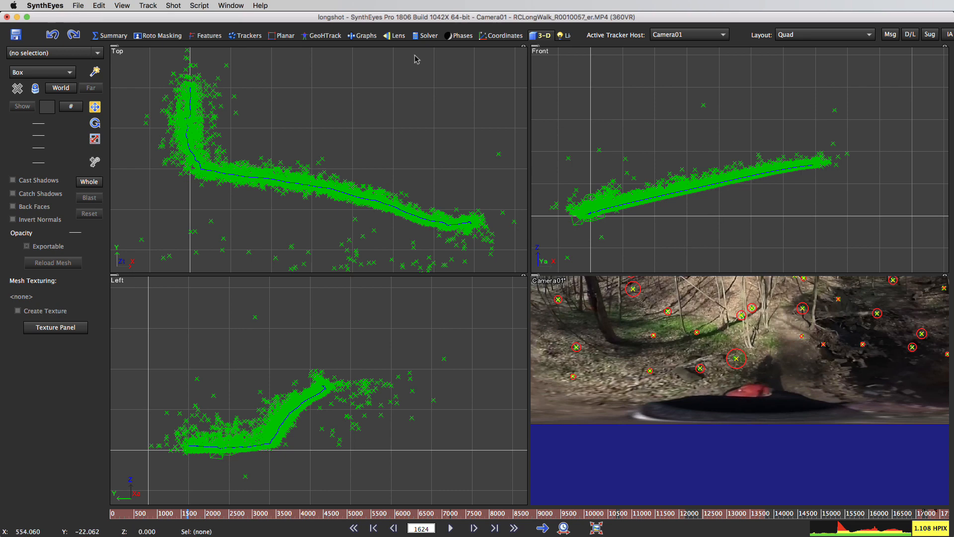
Step: Return to the Solver room, open the advanced solver settings and reposition their window over the camera view
left_click(429, 36)
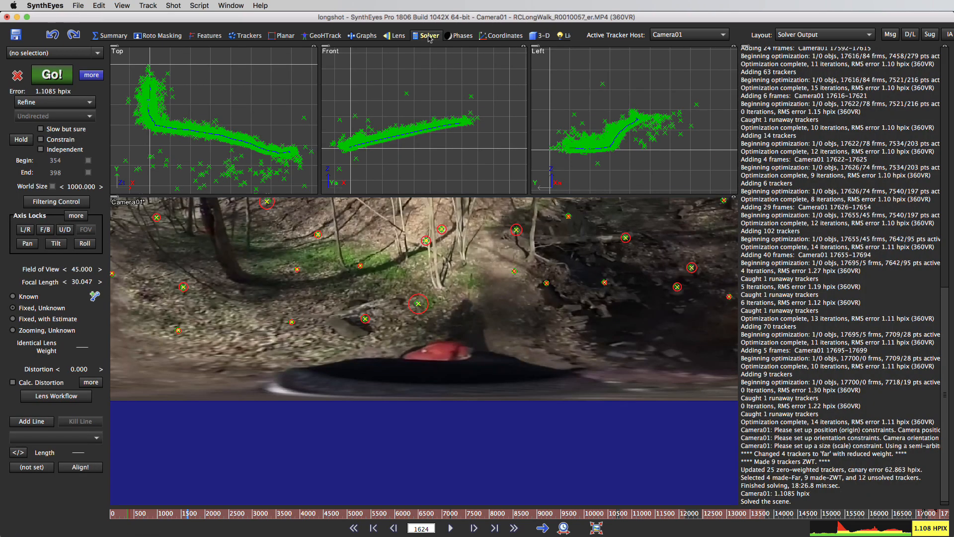
left_click(92, 75)
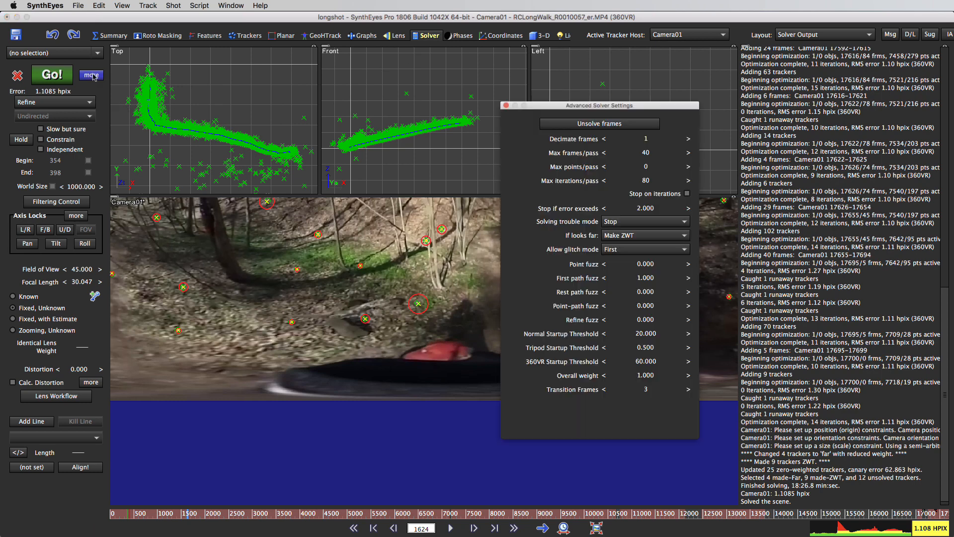
left_click_drag(603, 107, 552, 91)
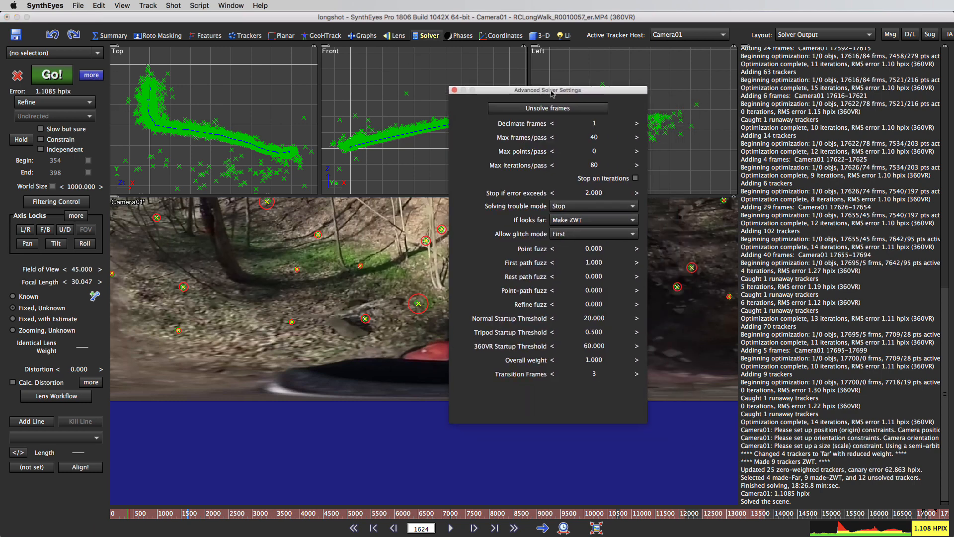